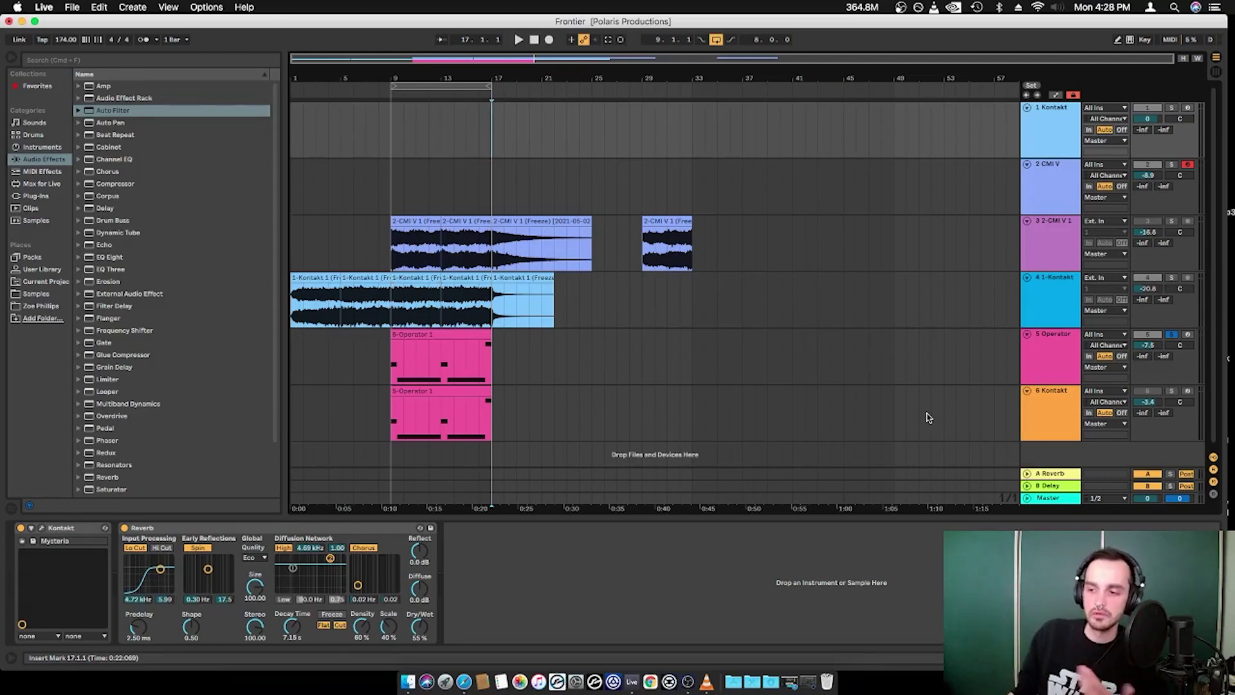
Step: Unsolo the Operator track and move the separate 2-CMI V 1 clip four bars later to bar 33
click(1172, 335)
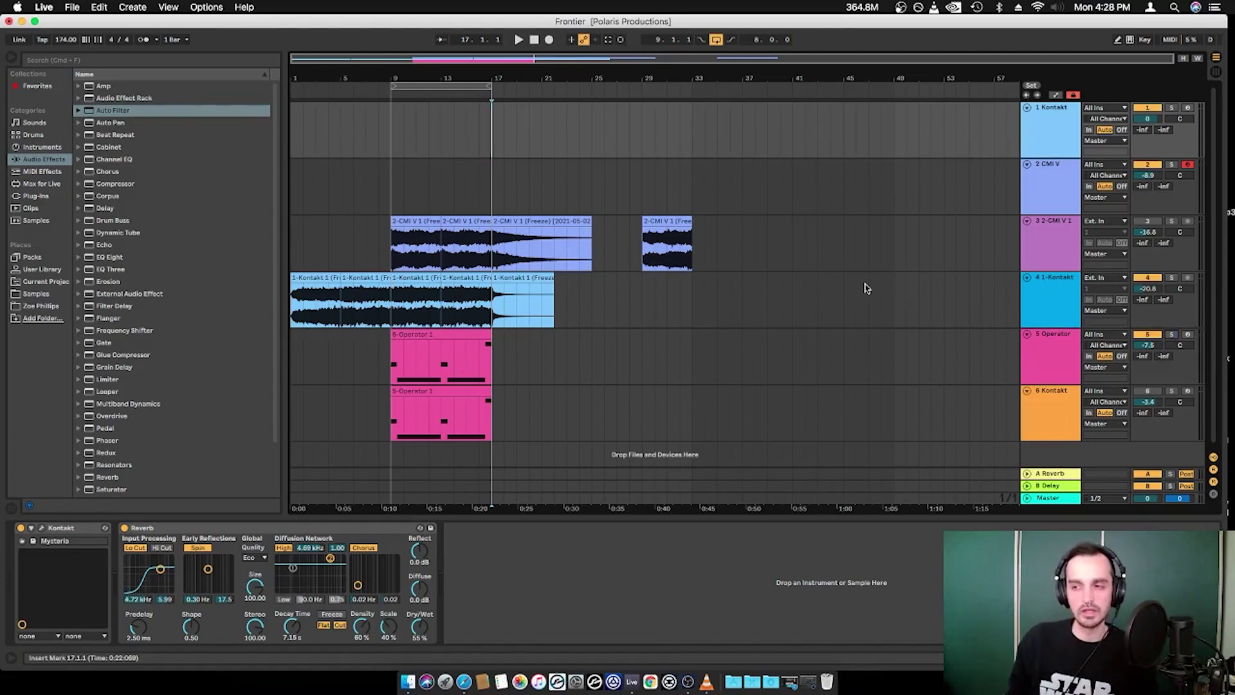
drag(669, 243, 719, 243)
click(390, 265)
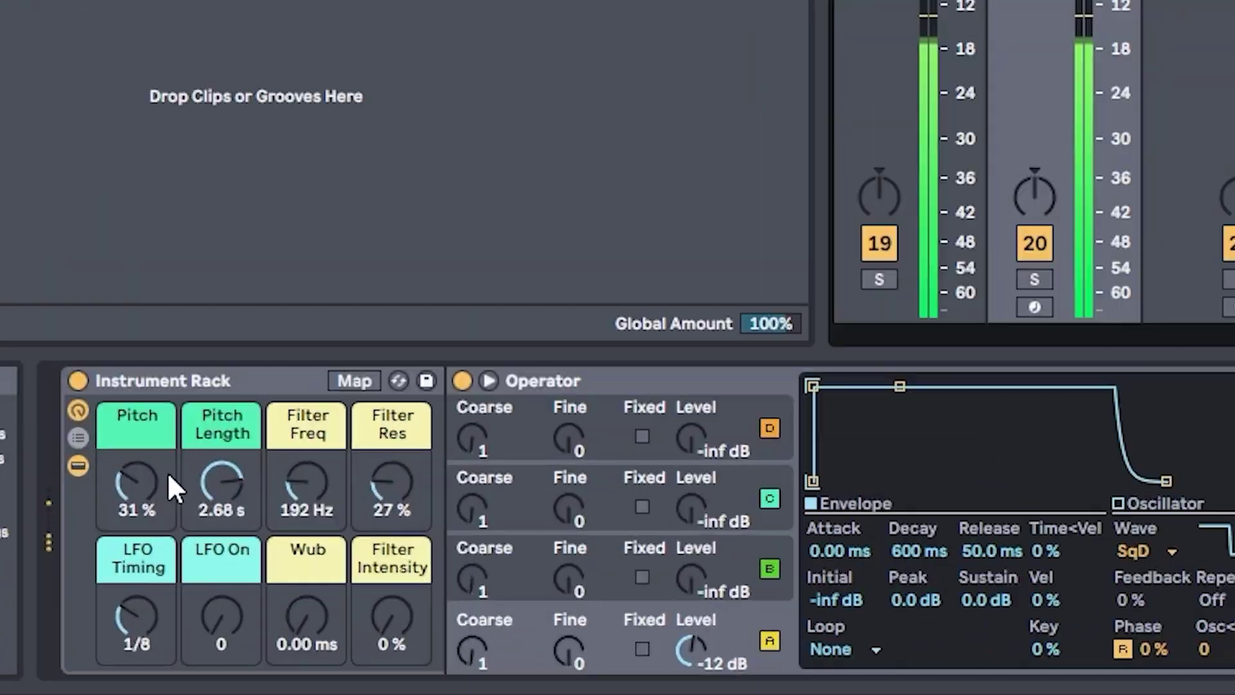
drag(171, 485, 171, 450)
drag(114, 421, 114, 392)
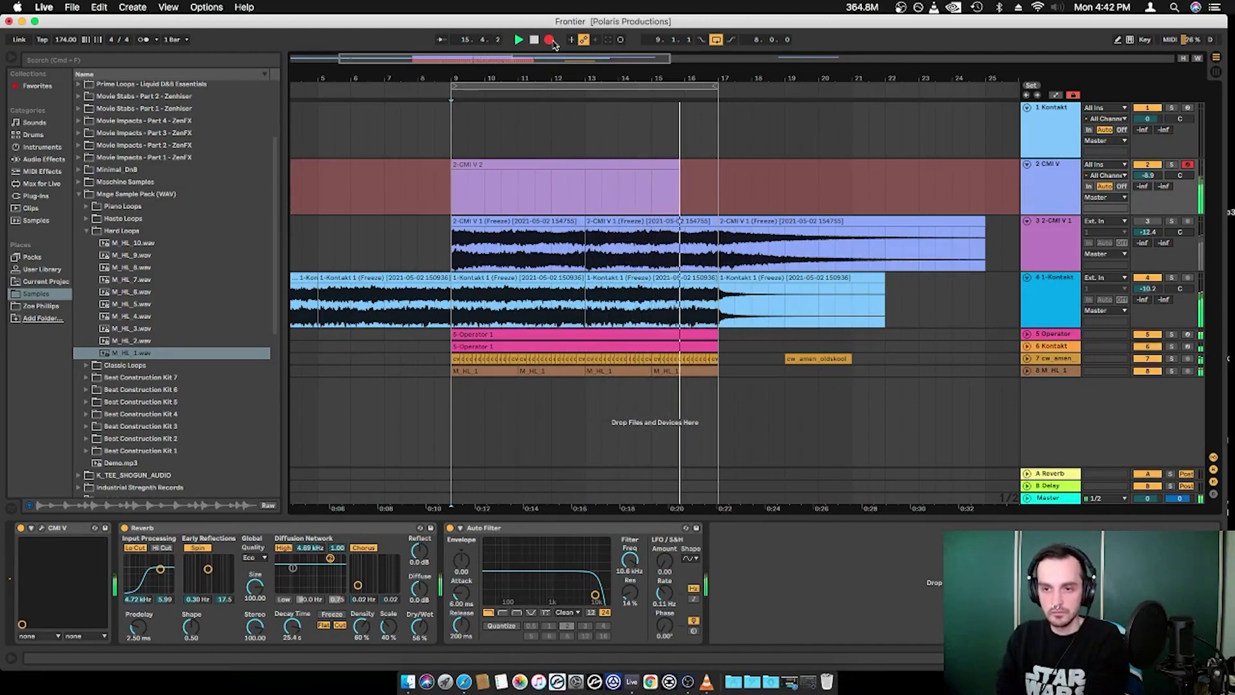
Step: Stop recording on the CMI V track and open the recorded clip's notes in an enlarged piano roll
click(551, 40)
click(552, 168)
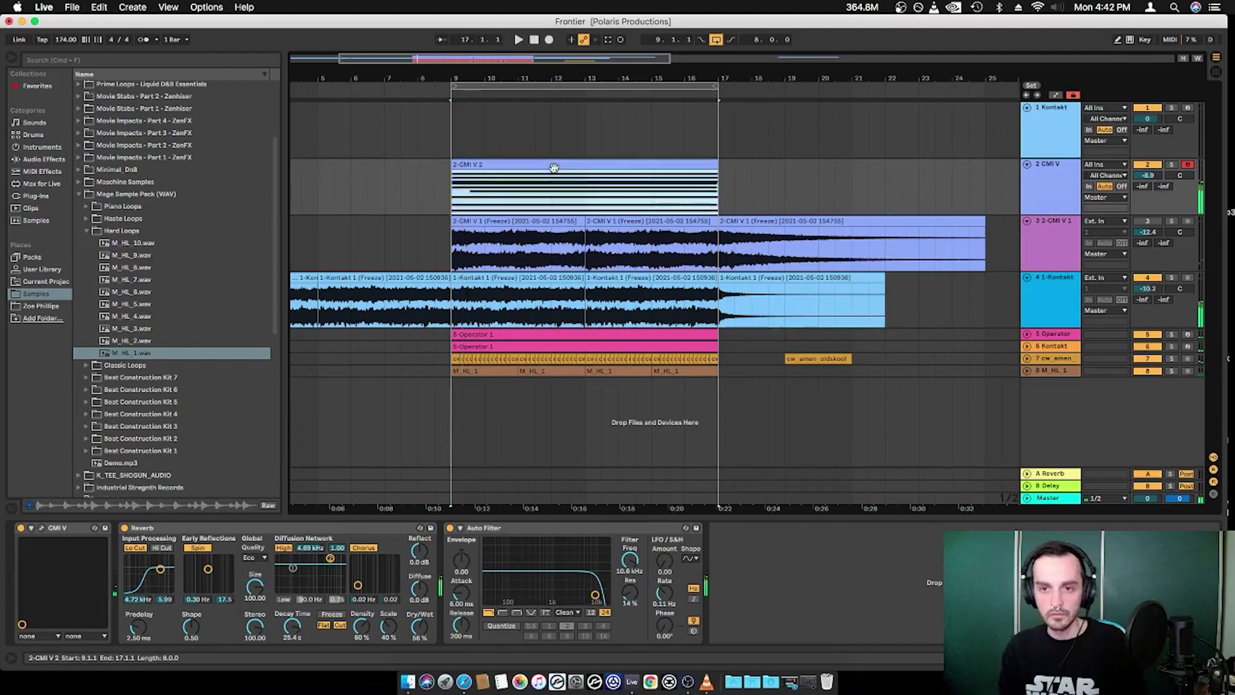
drag(474, 524, 320, 239)
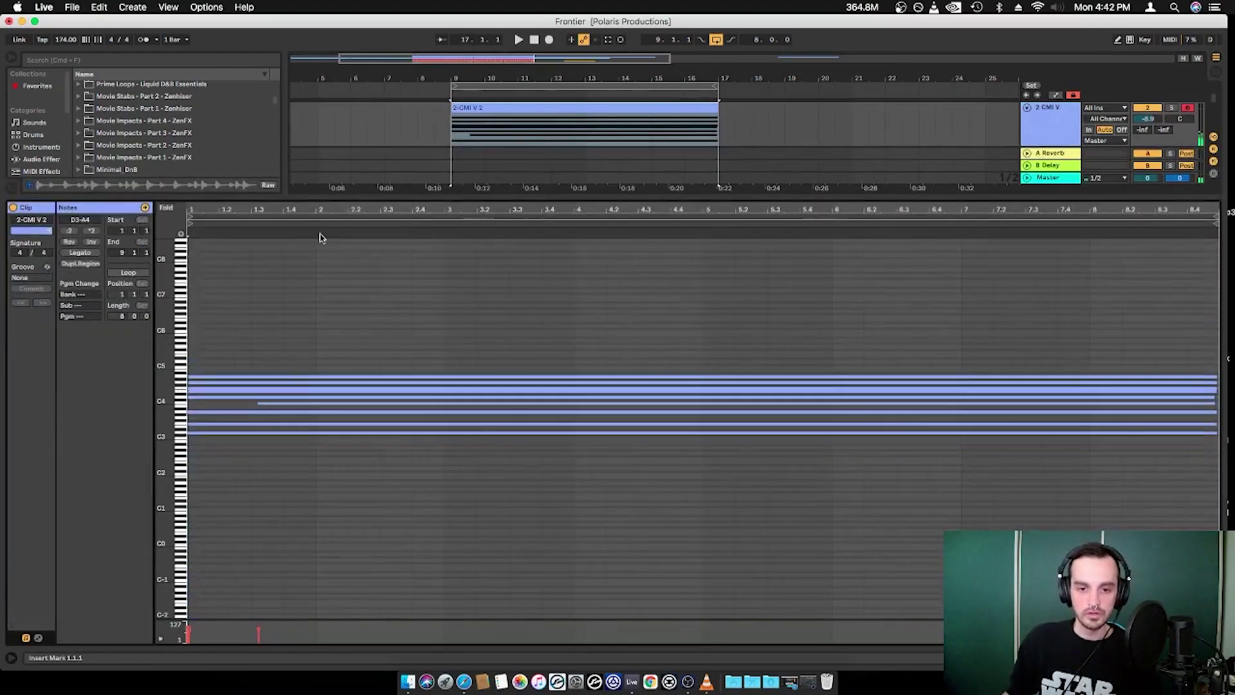
Step: Extend the late-starting note back to the clip's beginning and select the F3 and D3 notes in turn
drag(258, 384, 187, 383)
drag(190, 301, 186, 367)
click(190, 449)
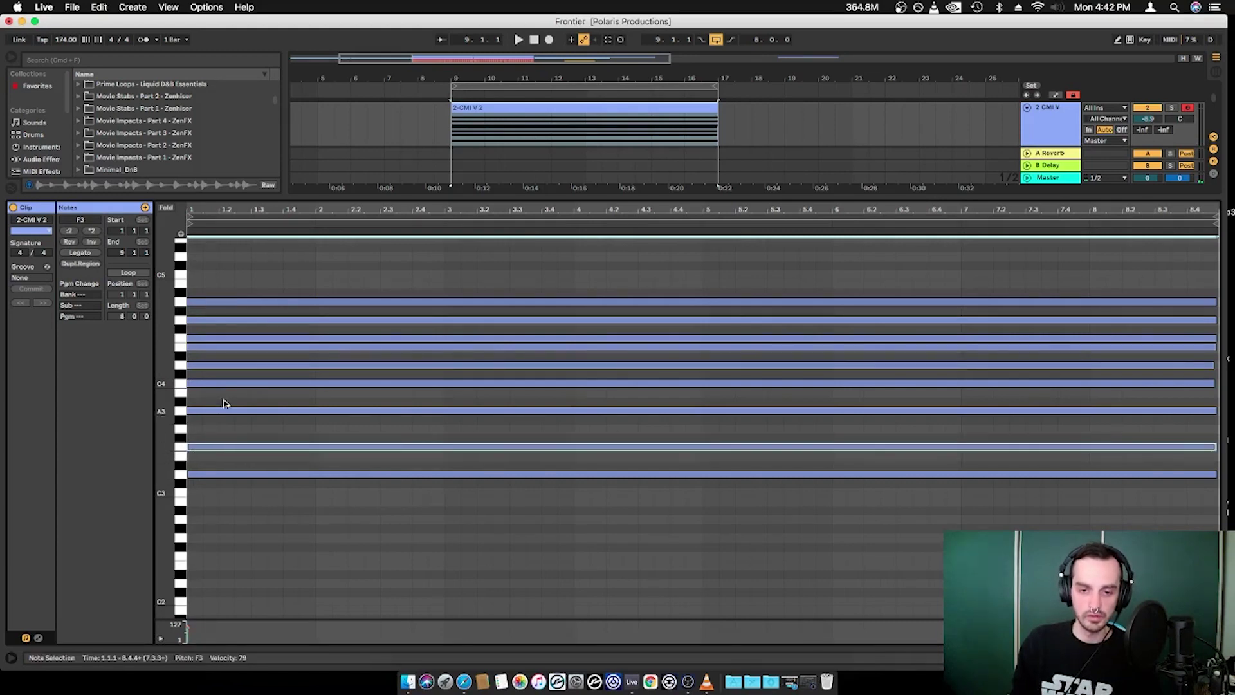
click(211, 475)
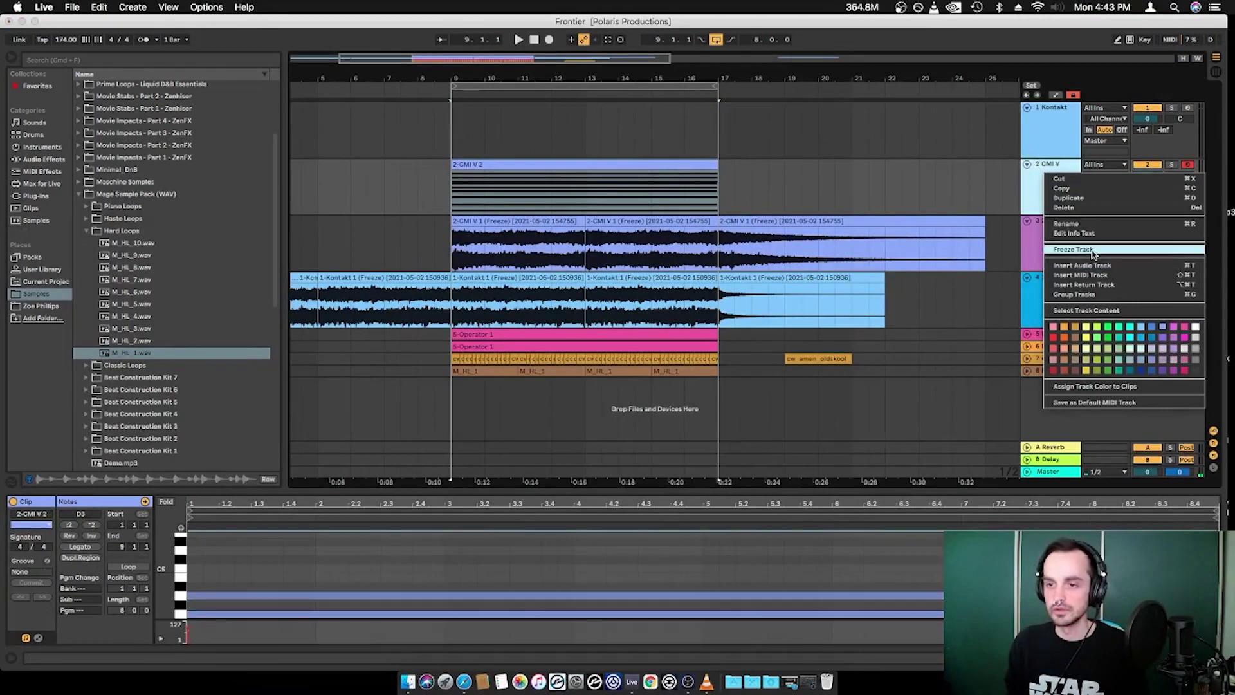
Step: Freeze the CMI V track and copy its frozen clip with the reverb tail onto the new audio track below
click(1093, 255)
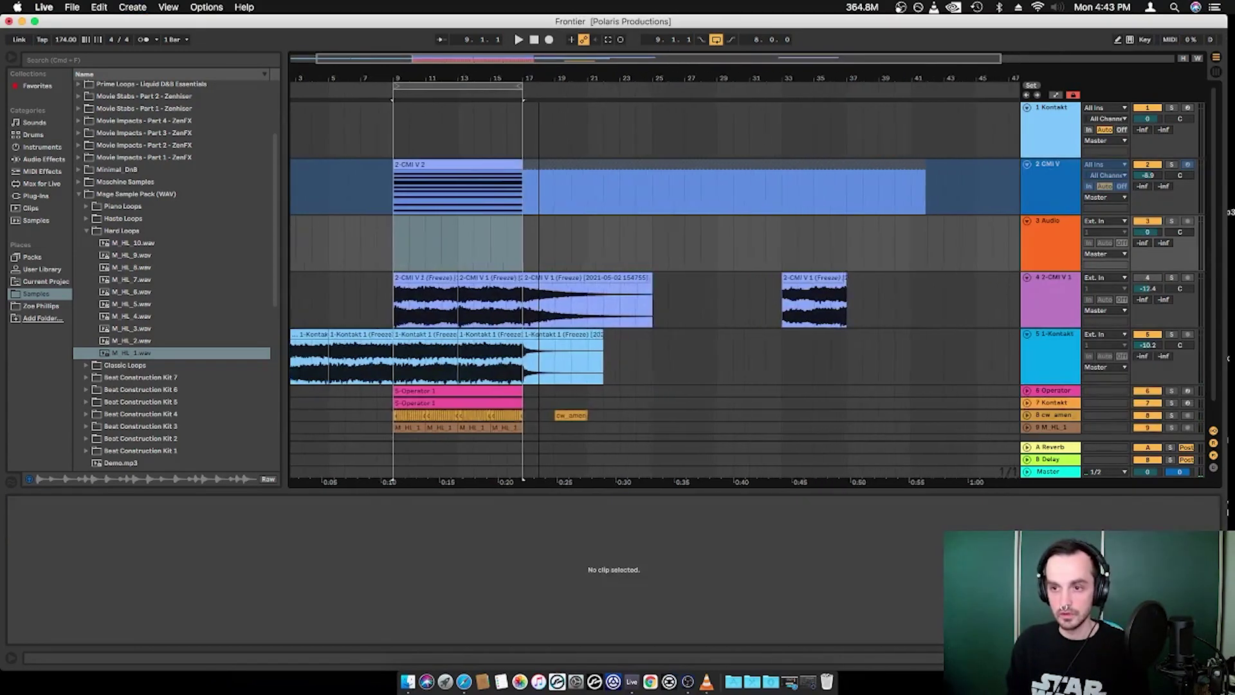
drag(508, 80, 545, 76)
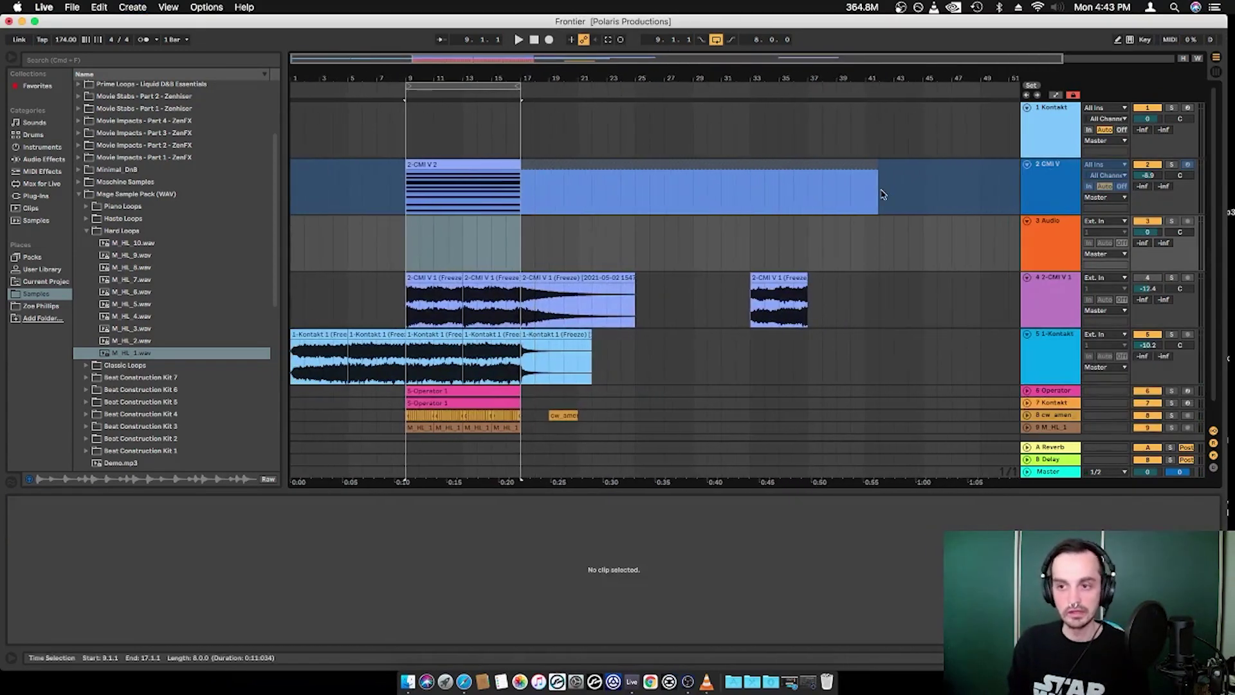
click(531, 162)
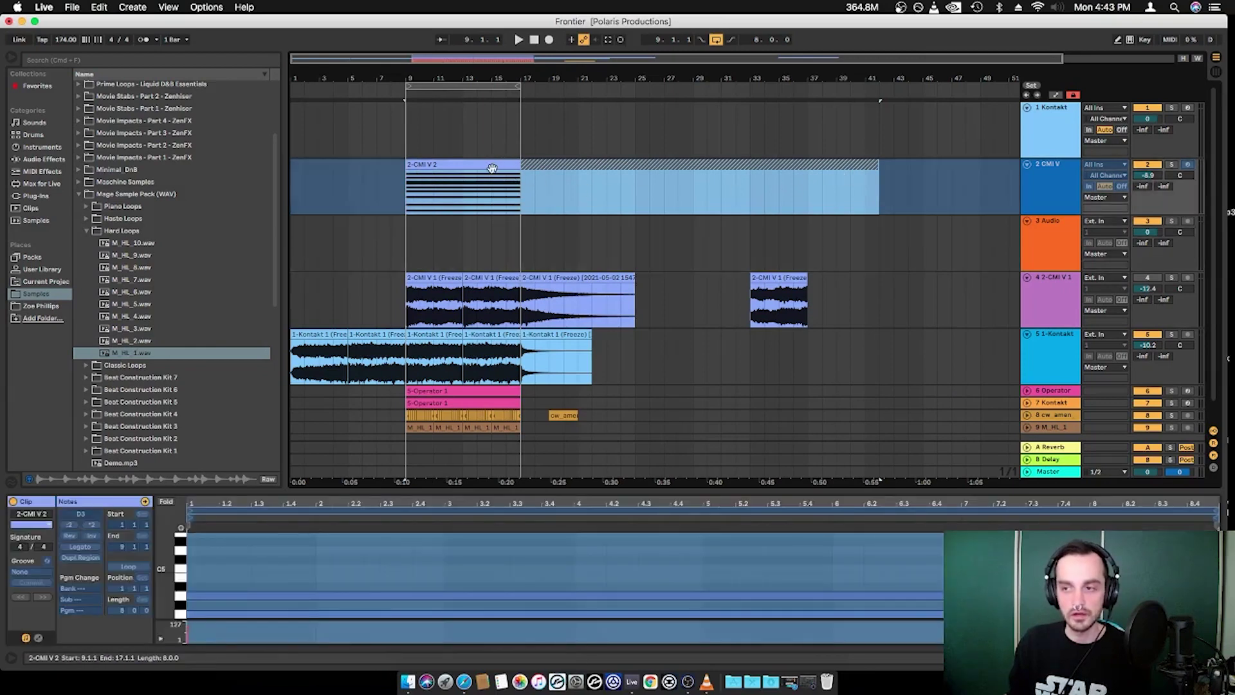
drag(492, 168, 496, 241)
Step: Unfreeze the CMI V track and delete its 2-CMI V 2 MIDI clip
right_click(1049, 175)
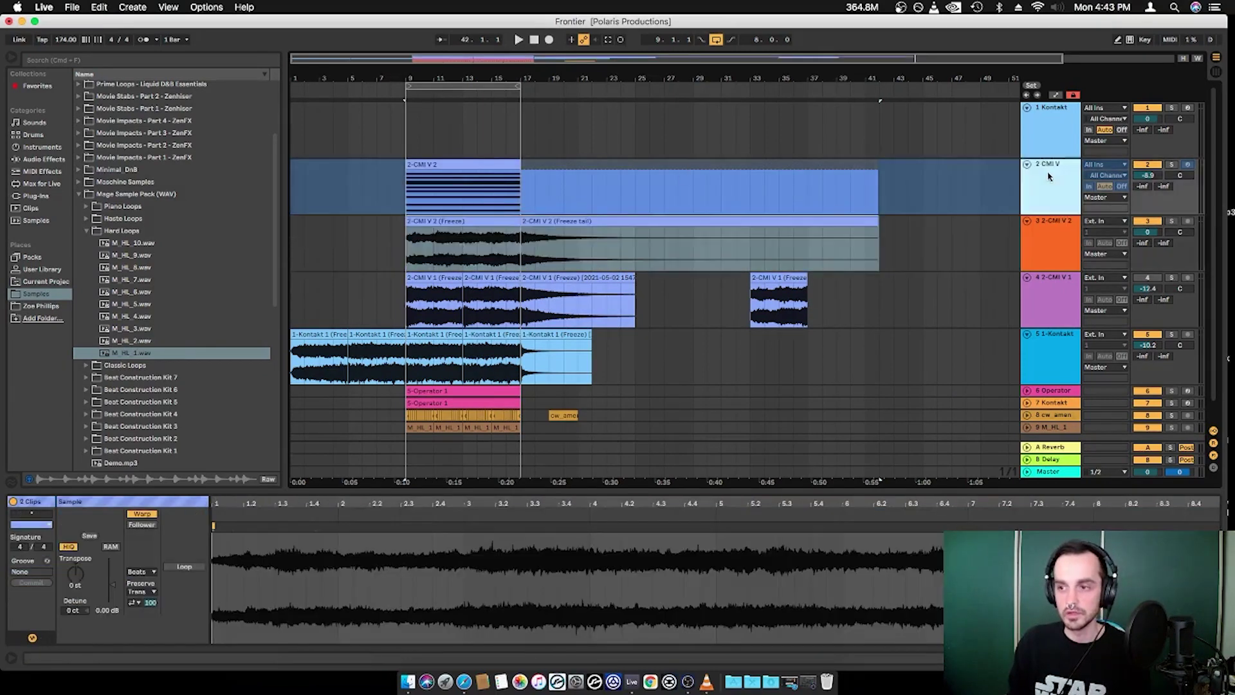
click(1083, 250)
click(489, 162)
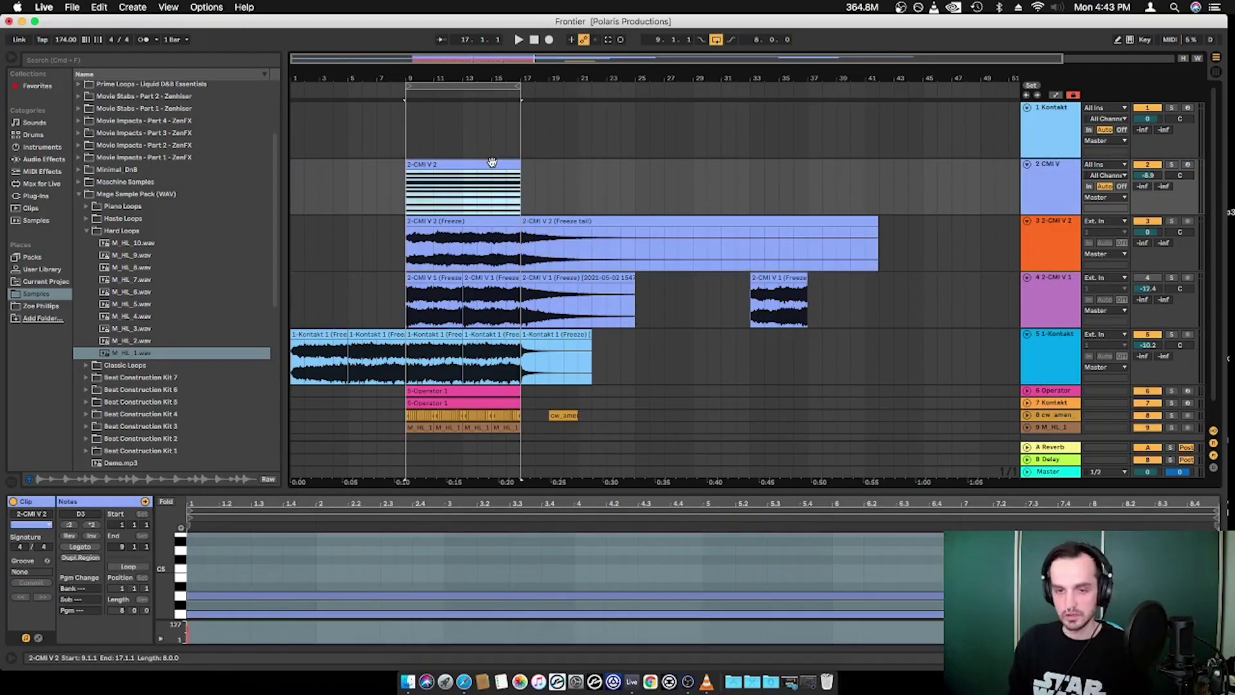
key(Delete)
Step: Consolidate the 2-CMI V 2 frozen clip and its freeze tail into a single audio clip
click(507, 226)
shift+click(560, 223)
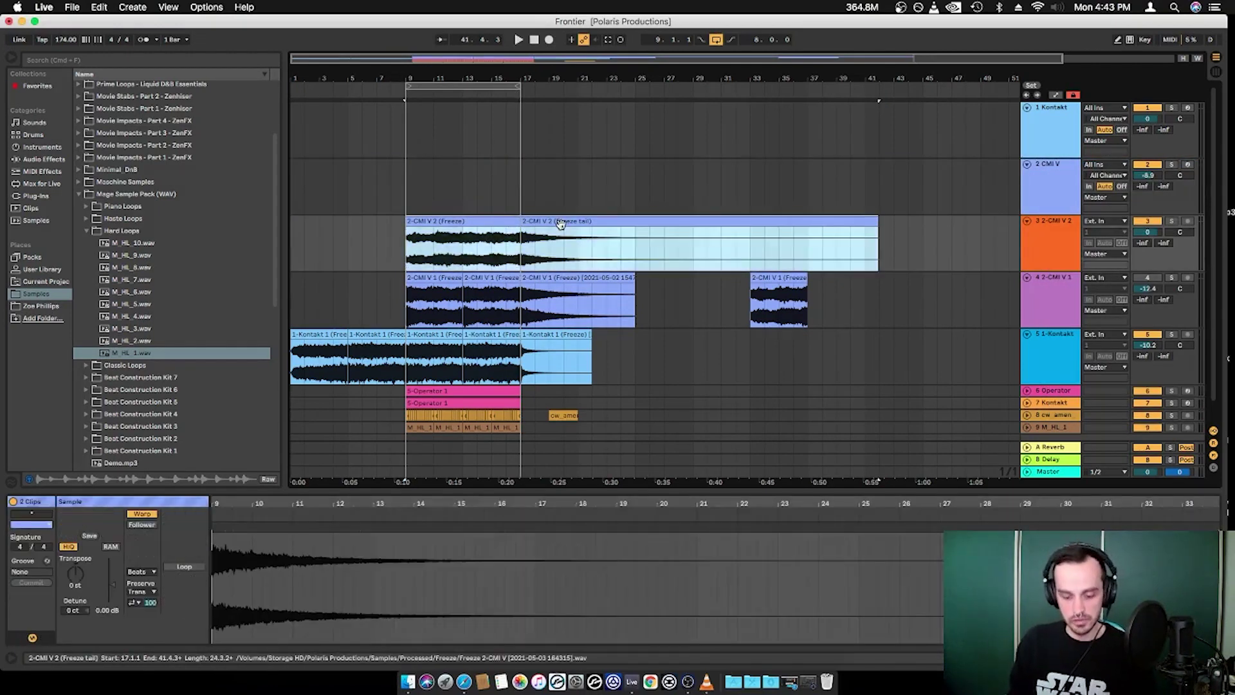
key(super+j)
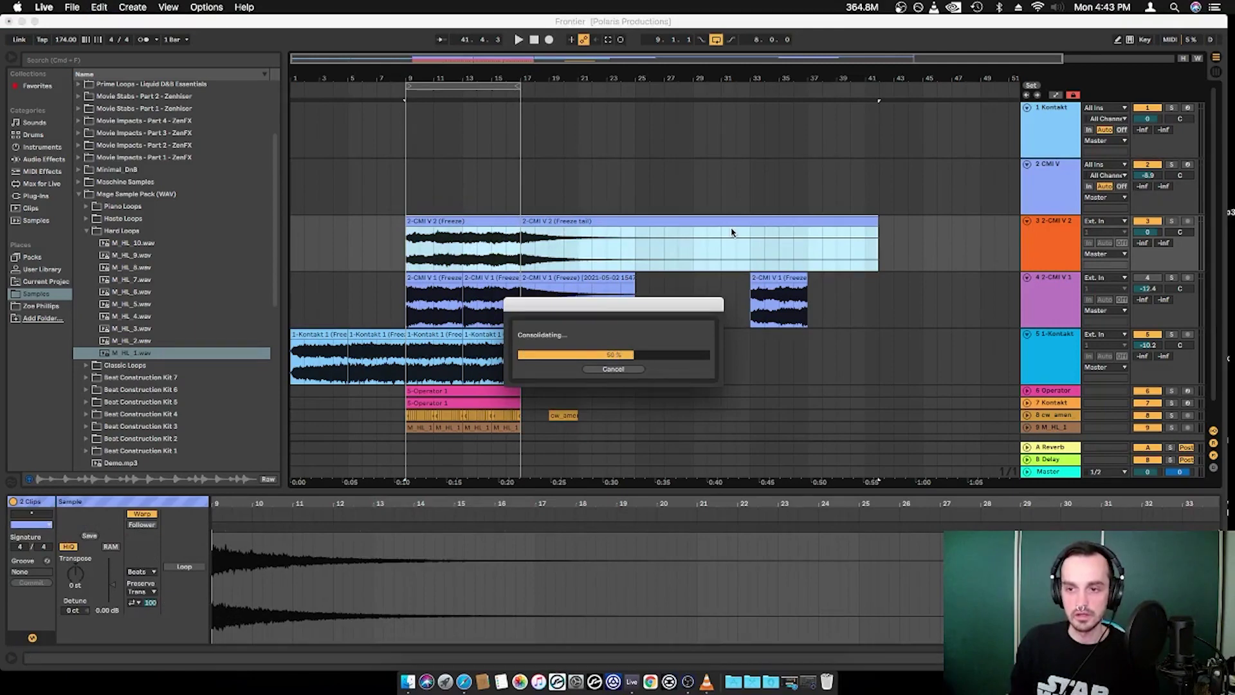
Step: Solo the 2-CMI V 2 audio track, play it back, and lower its volume to -15.6 dB
click(1172, 222)
key(space)
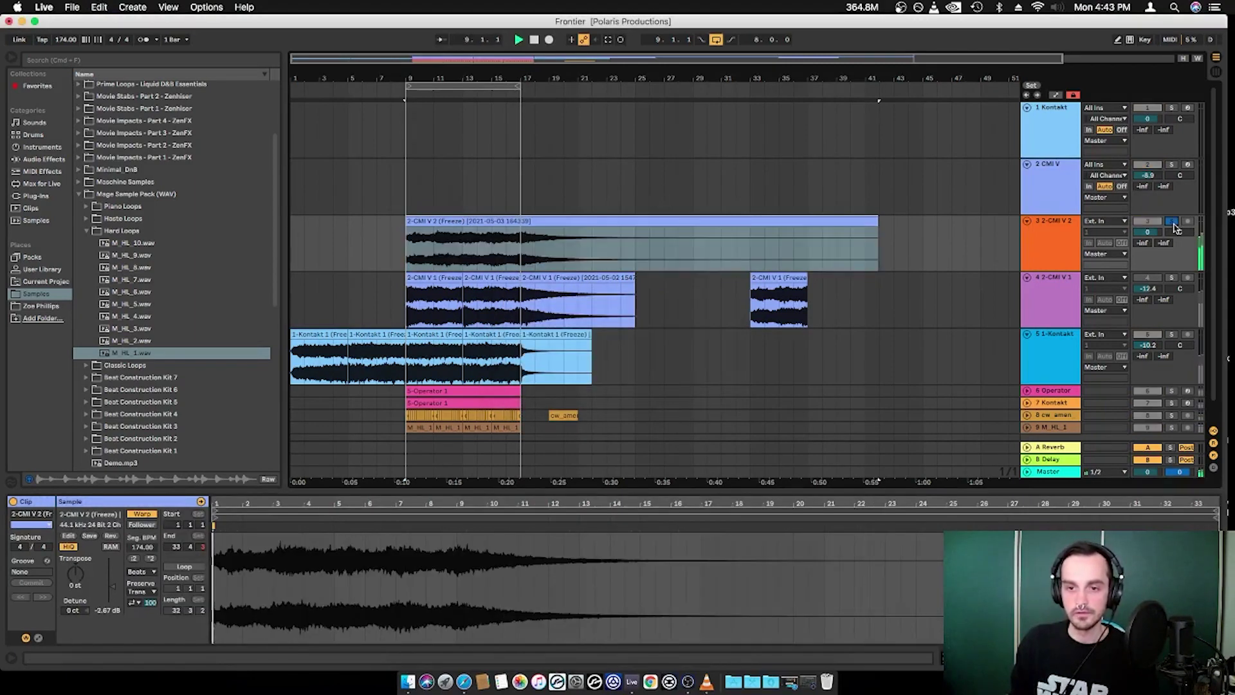
drag(1147, 232, 1148, 260)
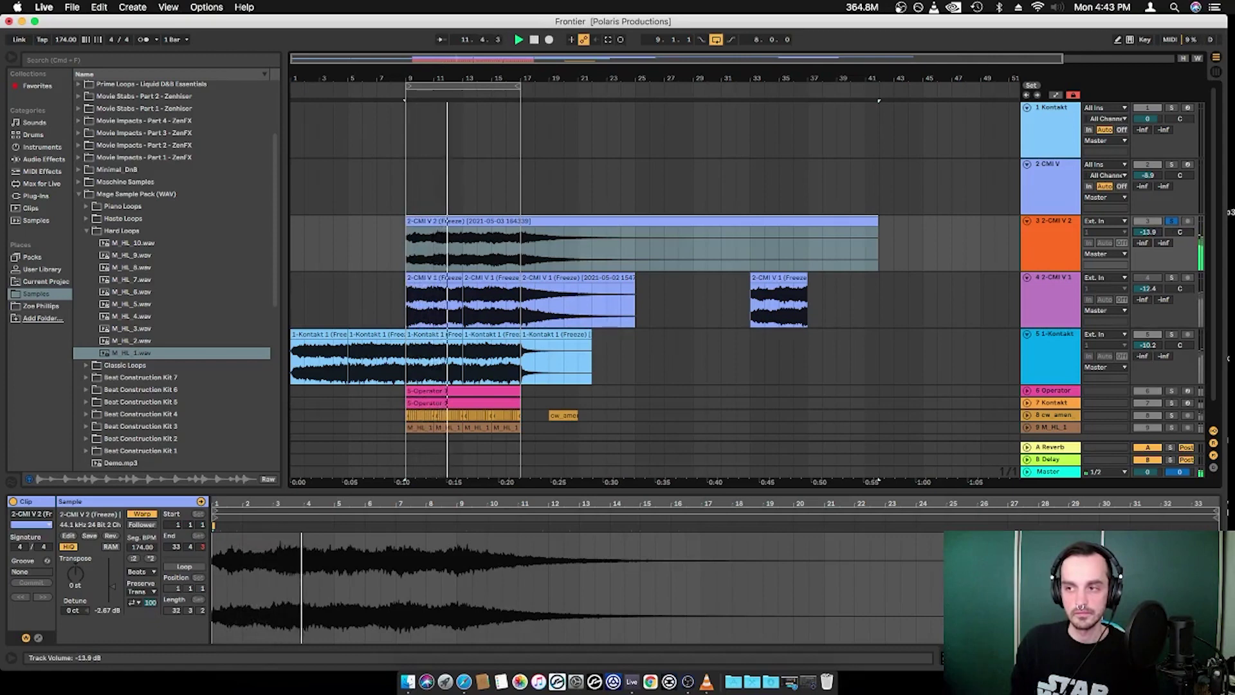
drag(1148, 232, 1147, 234)
key(space)
Step: Unsolo the 2-CMI V 2 track and balance its volume against the full mix at -16.3 dB
scroll(1003, 229, down, 2)
click(1172, 200)
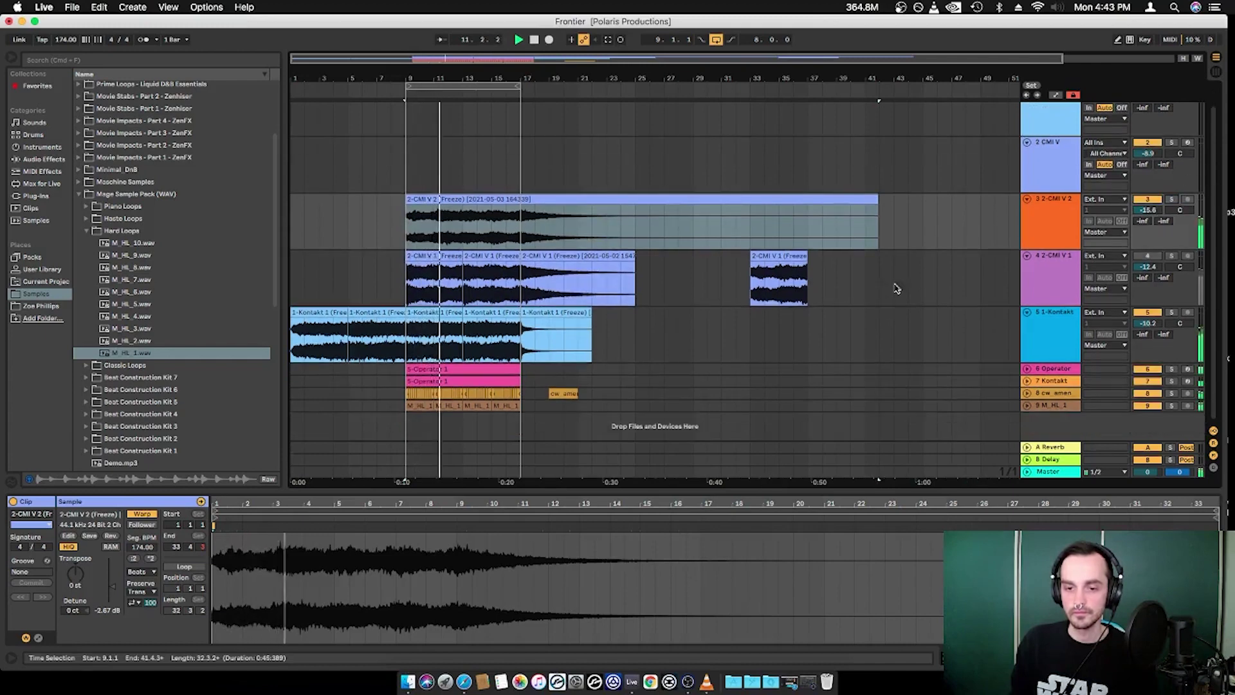
drag(1148, 210, 1141, 216)
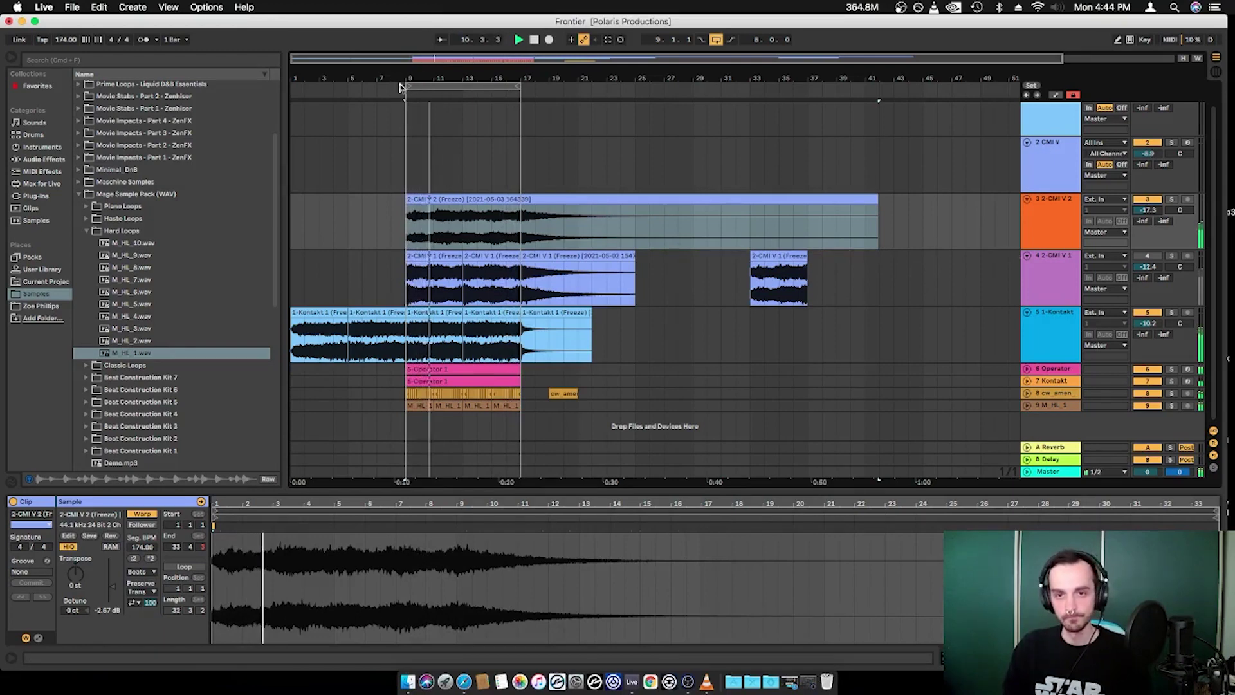
mouse_move(399, 79)
mouse_down()
mouse_move(398, 97)
mouse_move(398, 74)
mouse_up()
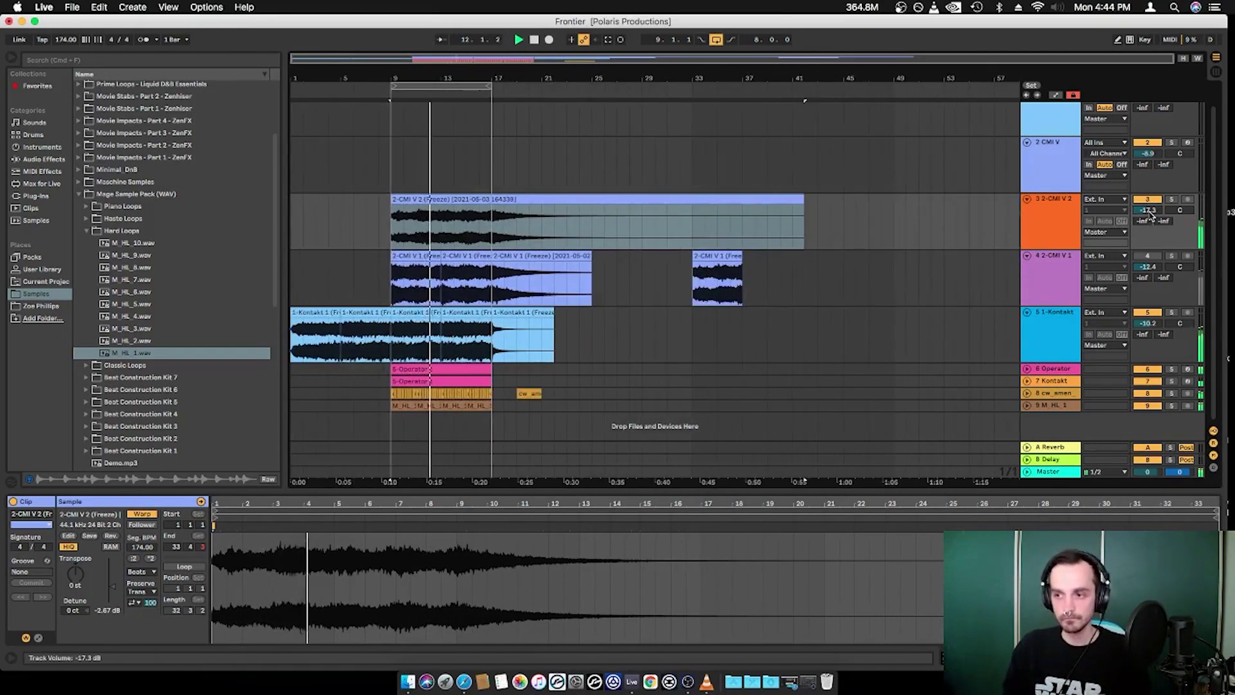
scroll(1062, 128, up, 2)
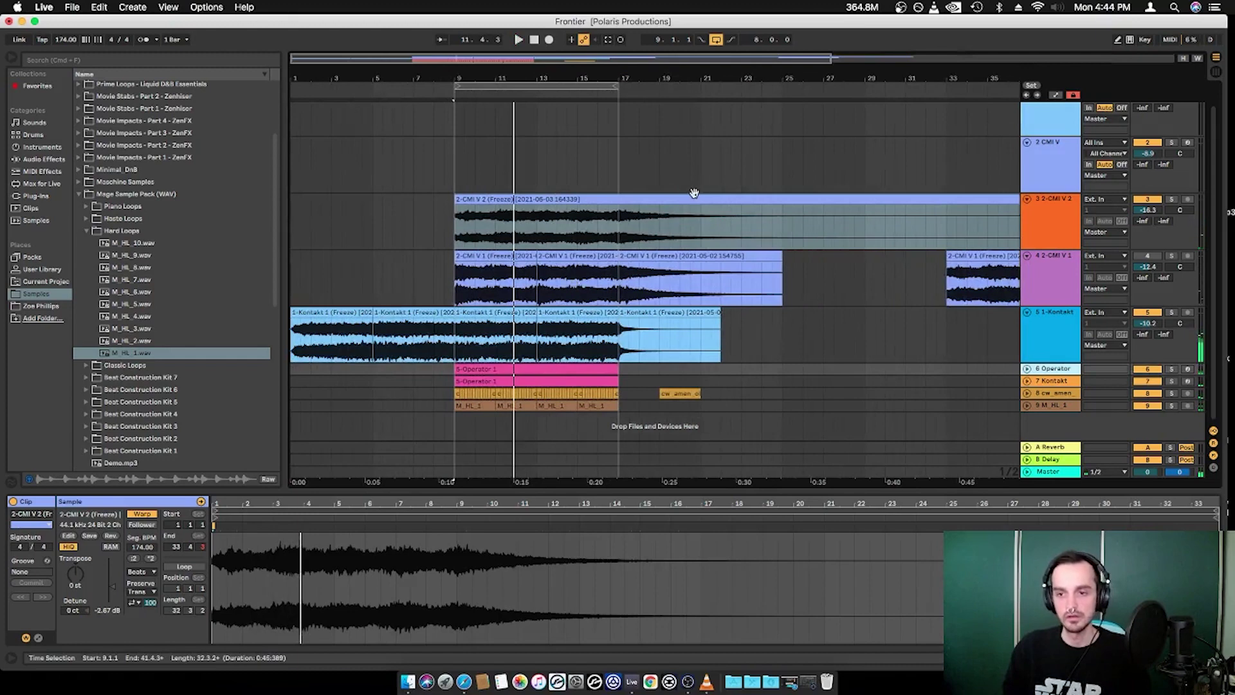
Step: Select all clips from bar 9 onward on tracks 3 to 9 and move them to start at bar 33
click(694, 193)
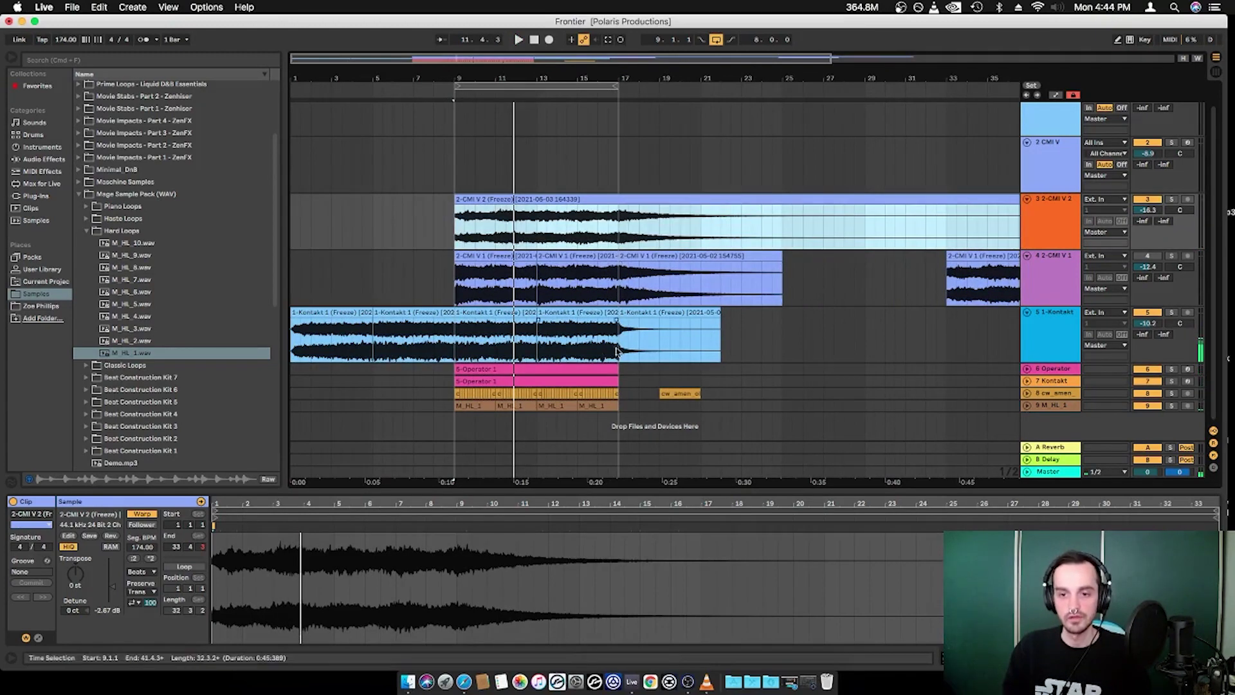
shift+click(605, 406)
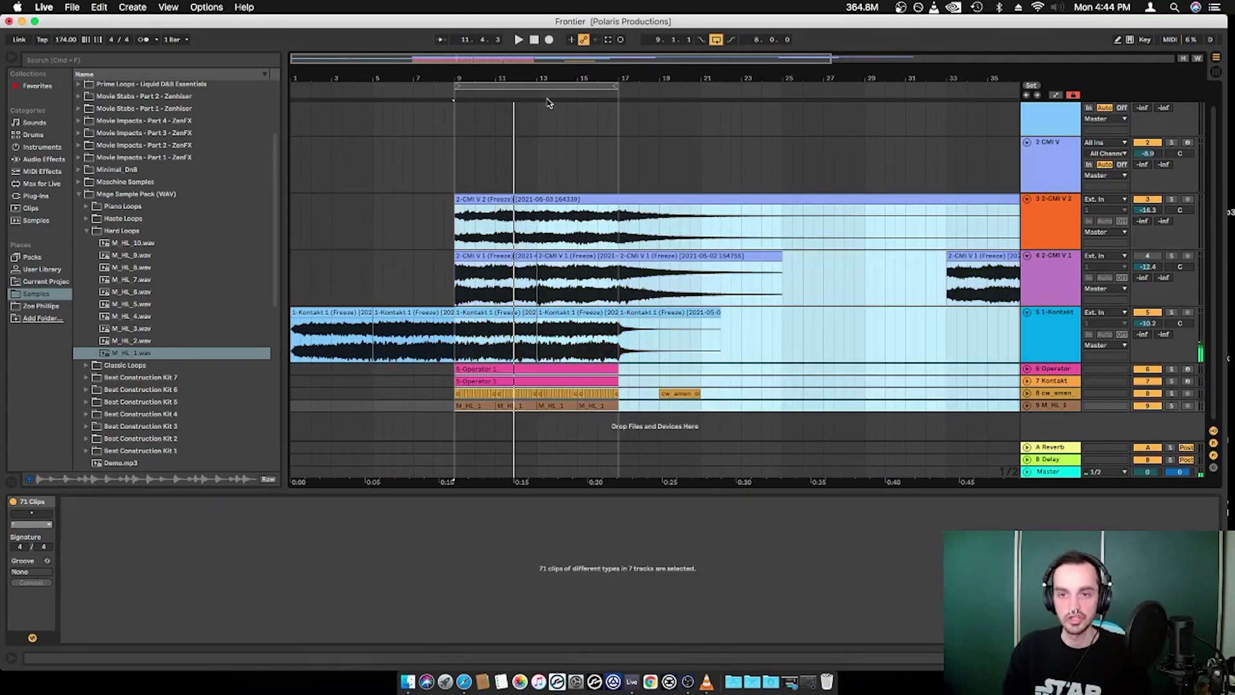
drag(546, 78, 546, 55)
drag(409, 235, 711, 235)
Step: Audition the moved section from bar 34 and return the insert marker to the start of the arrangement
click(293, 346)
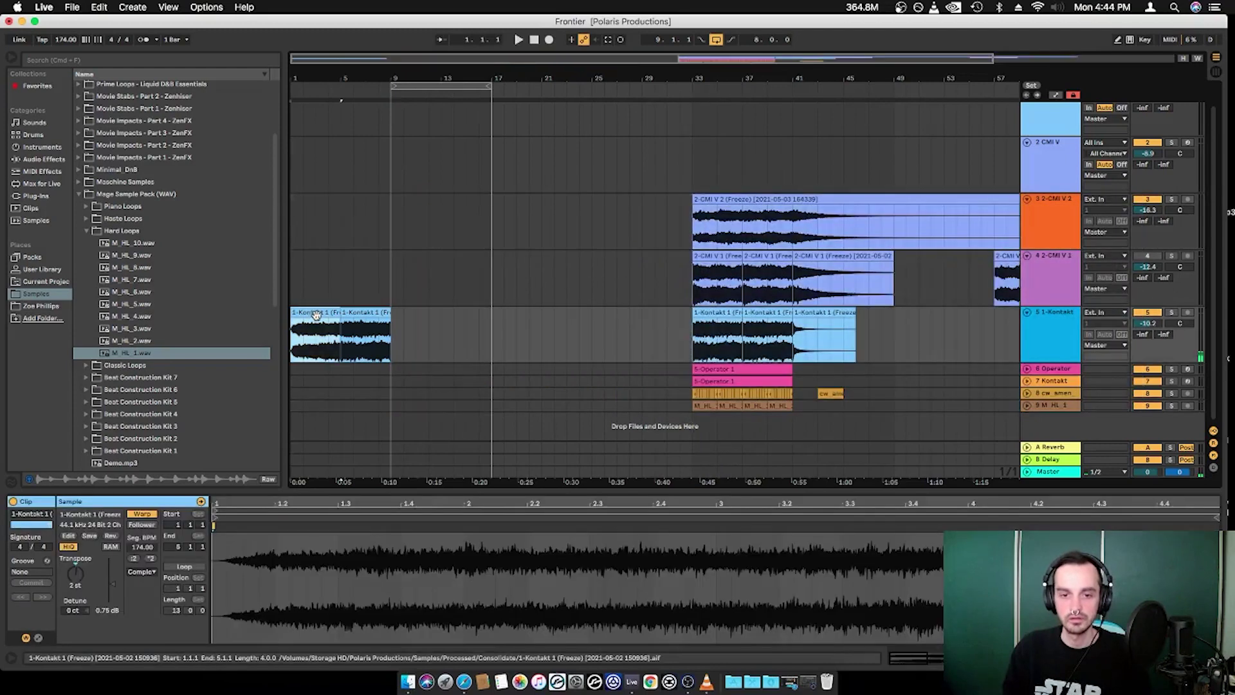
click(462, 310)
click(1172, 312)
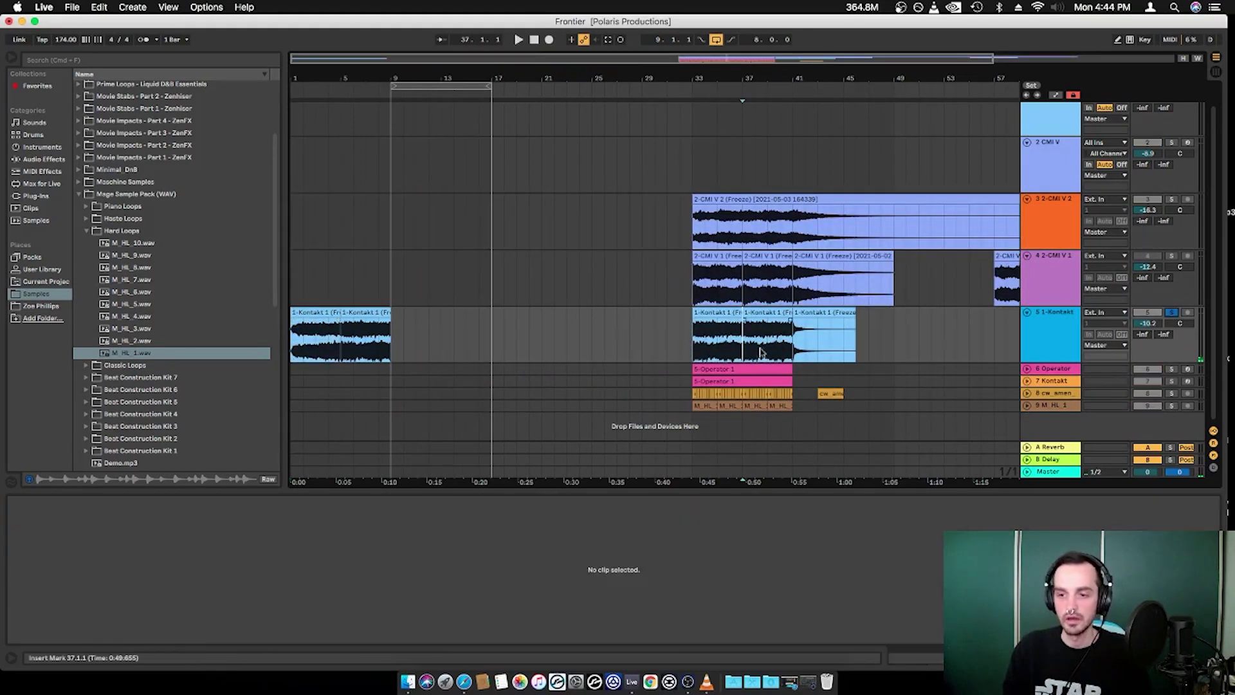
click(700, 347)
key(space)
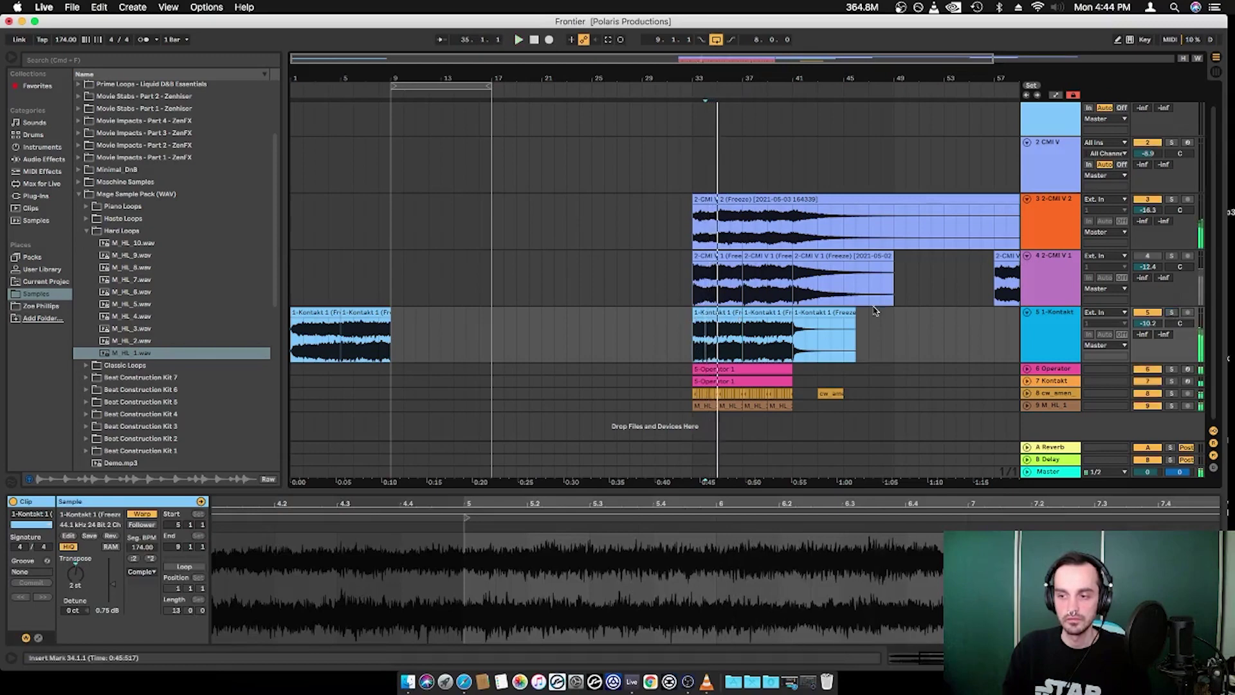
key(space)
click(294, 352)
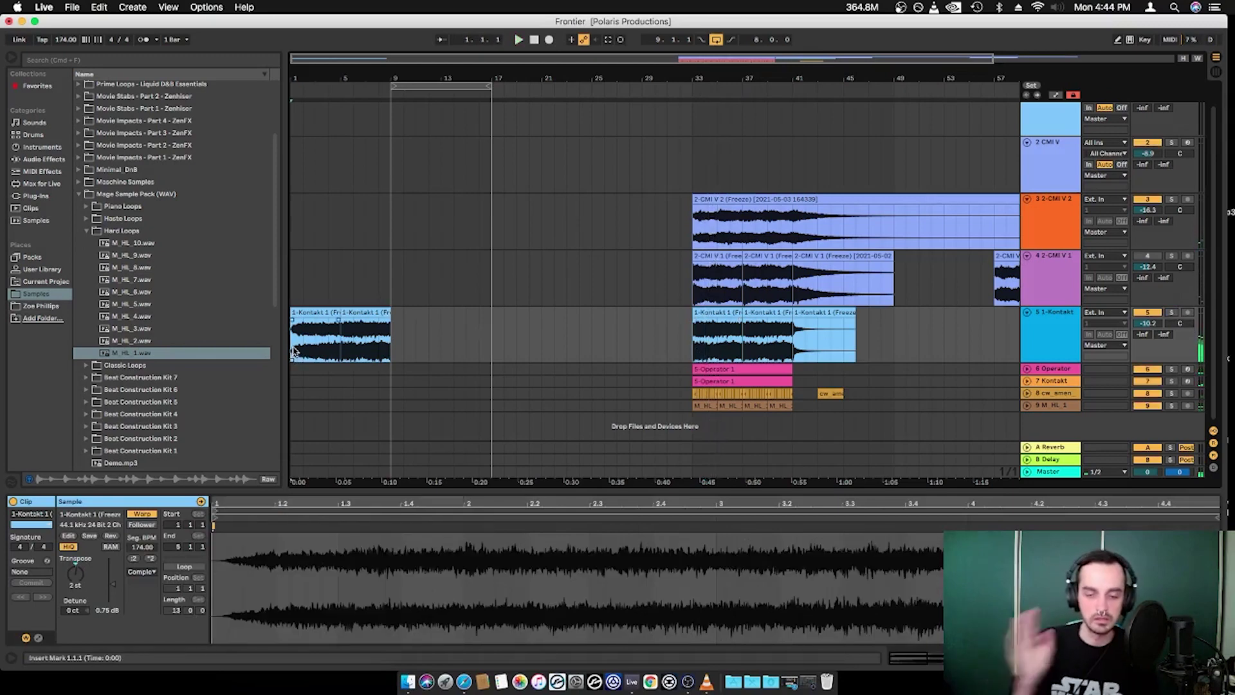
Step: Automate the 1-Kontakt track's Auto Filter frequency to rise from bar 9 to about 511 Hz around bar 13, and play it back
key(shift+Tab)
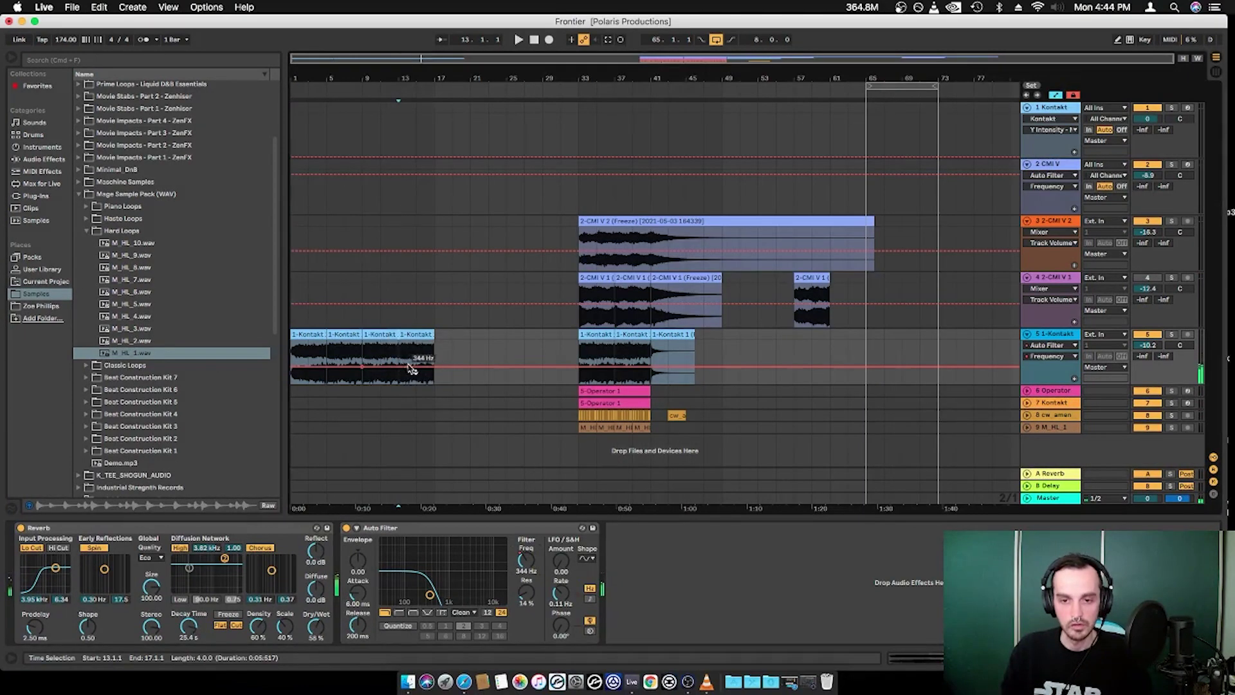
drag(400, 368, 398, 362)
click(365, 367)
key(space)
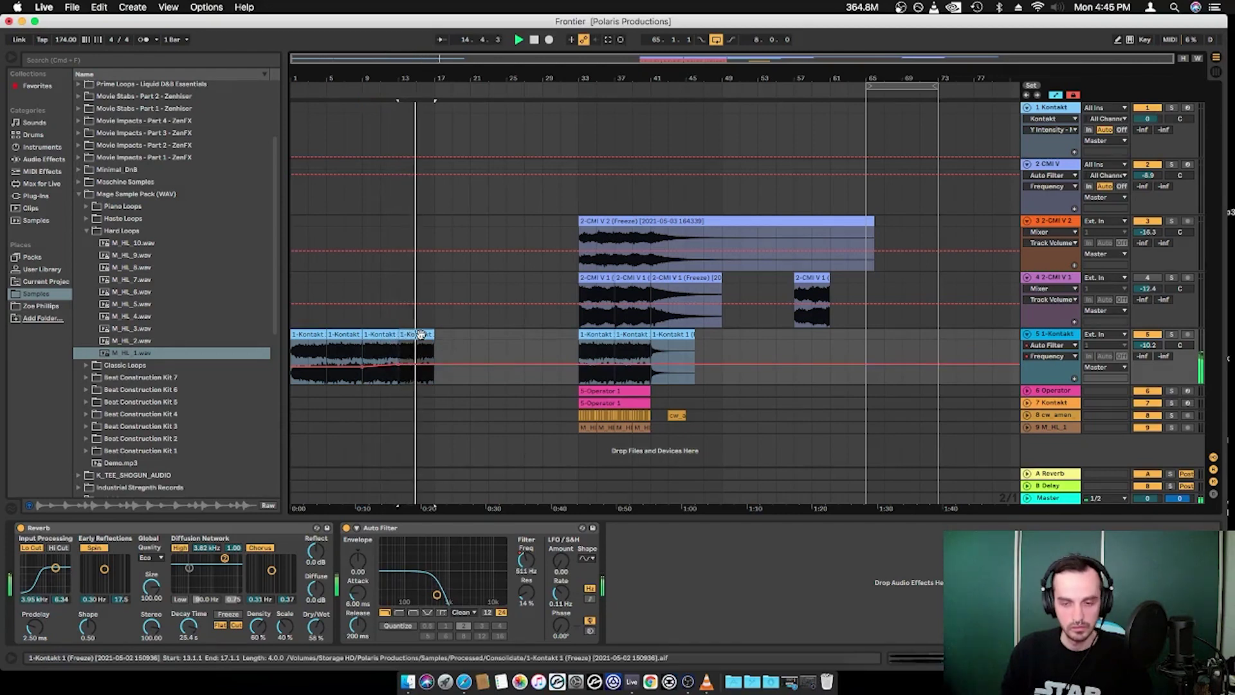
Step: Duplicate the 1-Kontakt clip at bar 13 four times to fill the track up to bar 33
key(super+d)
key(super+d)
key(super+d)
key(super+d)
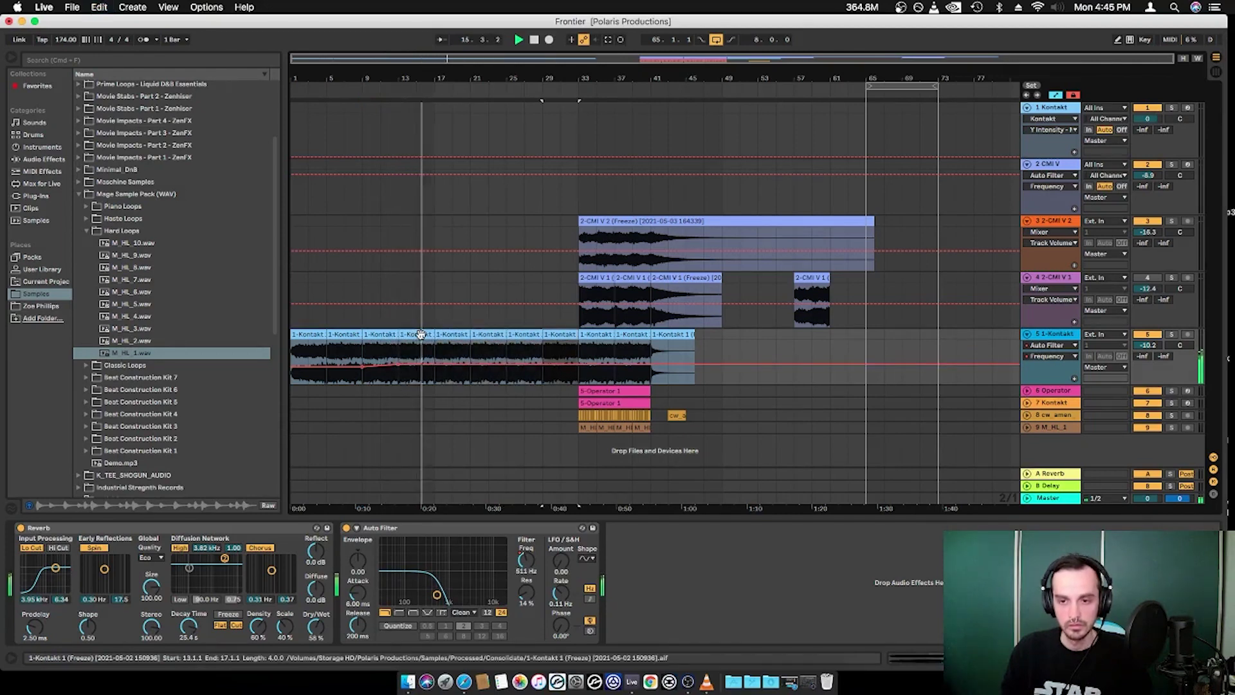
Step: Arm the Operator track for recording and move all clips from bar 33 onward to start at bar 65
click(1187, 391)
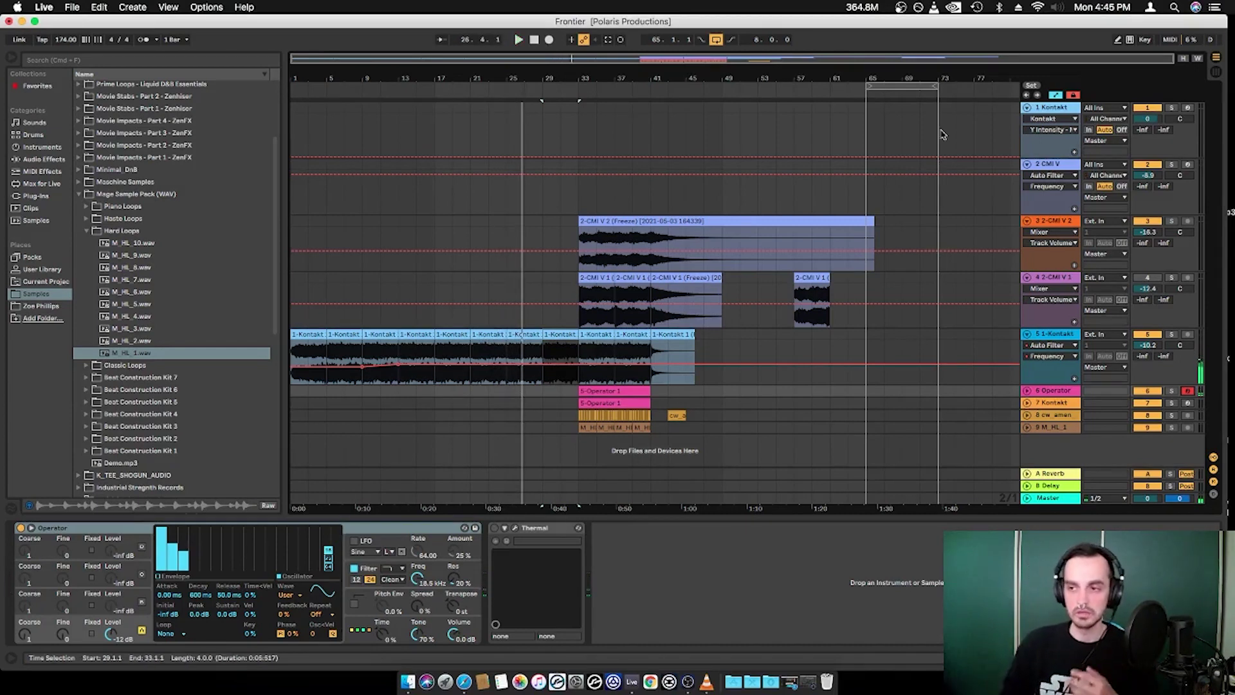
click(634, 220)
shift+click(645, 429)
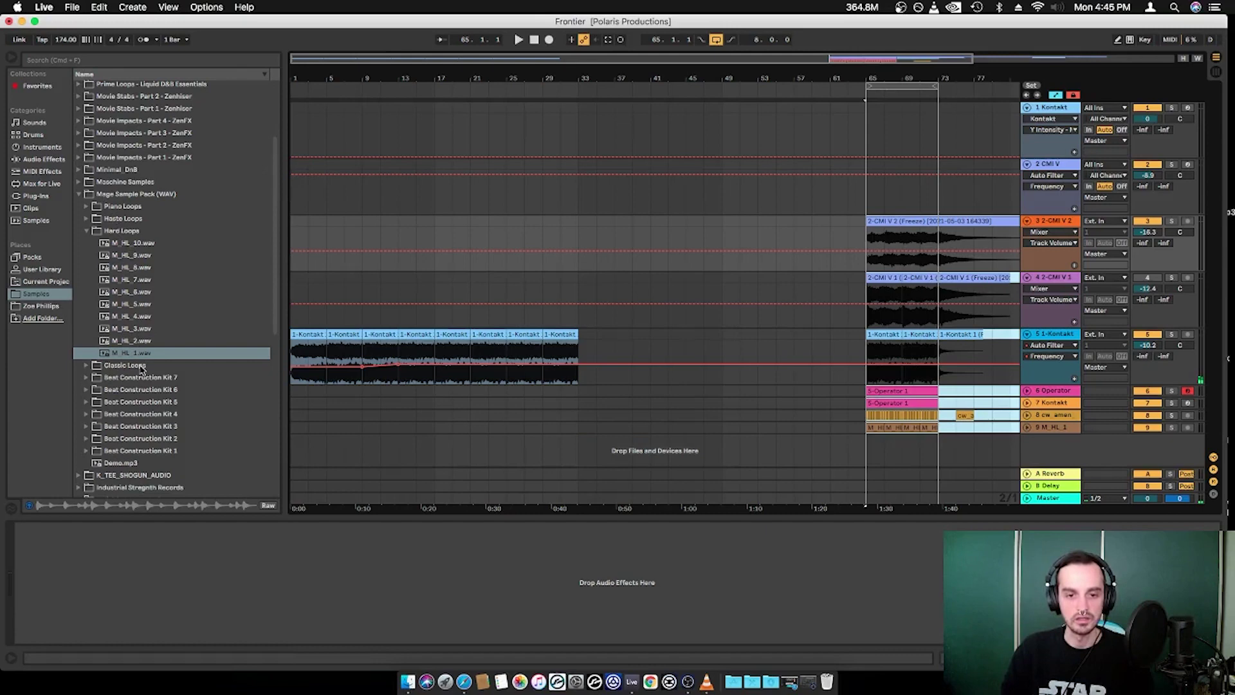
Step: Preview the ride and percussion samples in Beat Construction Kit 7 and place M_CB_7_Perc.wav on a new audio track at bar 17
click(153, 380)
click(154, 282)
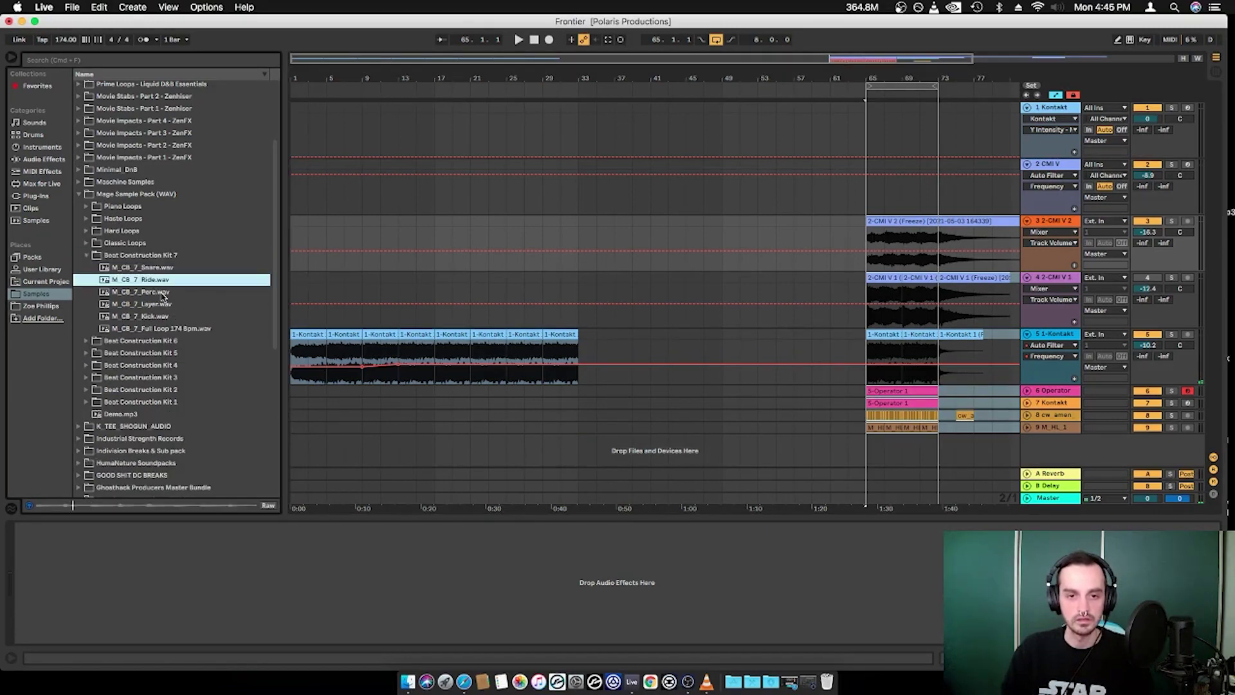
click(155, 291)
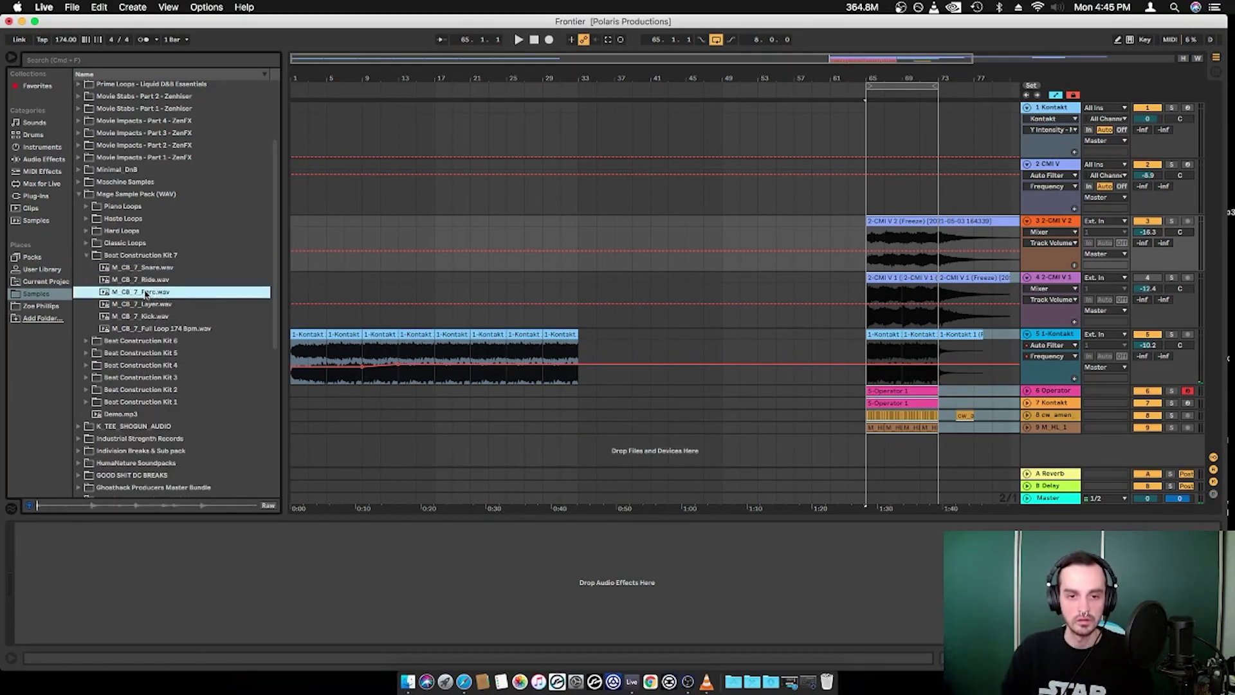
drag(155, 292, 439, 444)
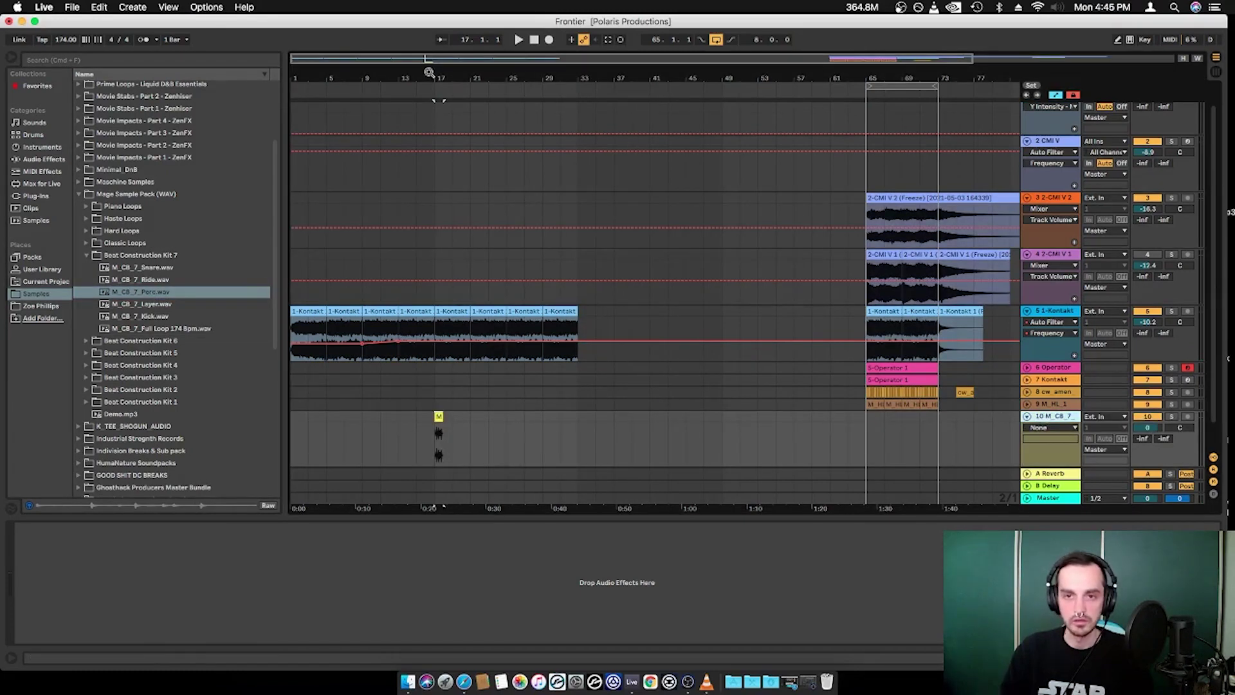
drag(429, 73, 460, 254)
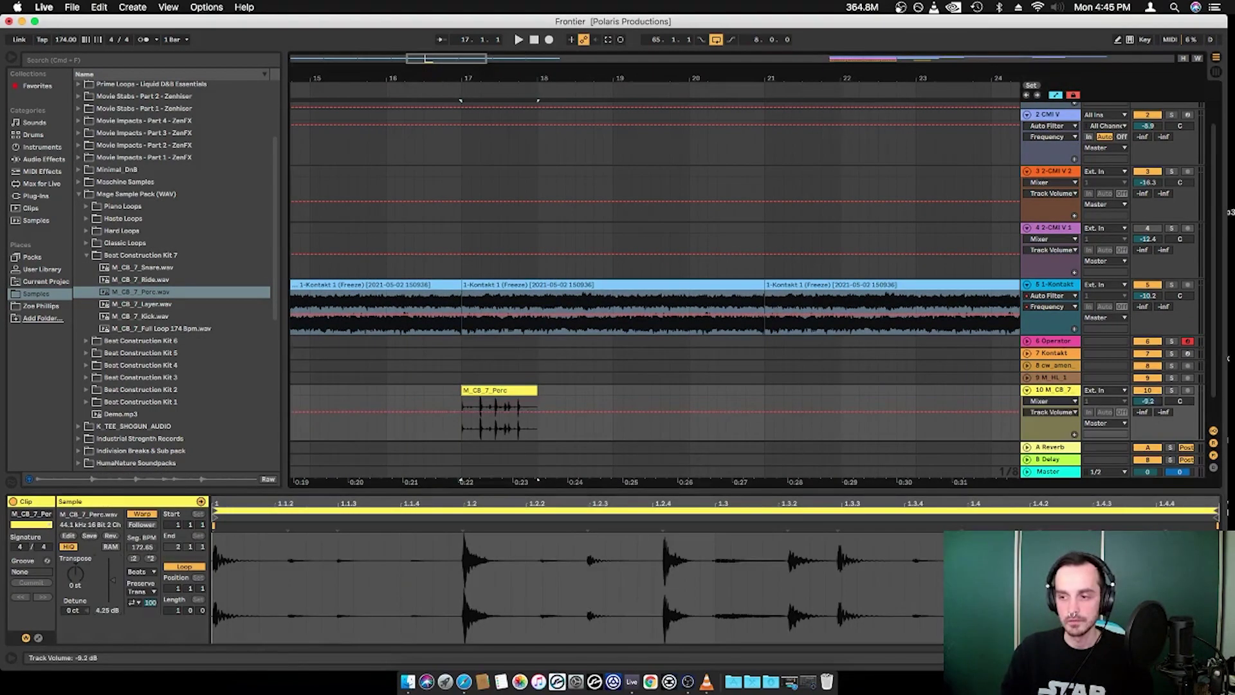
Step: Lower the M_CB_7_Perc track's volume to about -13 dB while playing back the percussion from bar 17
drag(1148, 401, 1148, 399)
key(space)
drag(836, 78, 617, 33)
key(space)
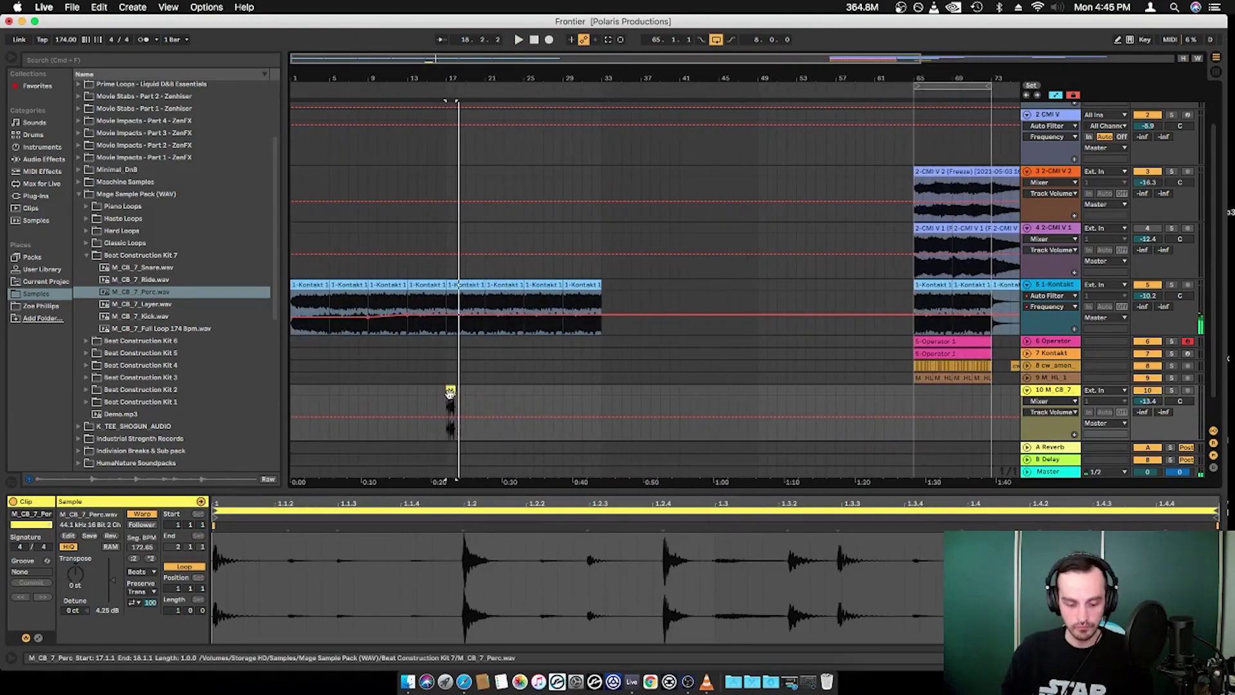
Step: Duplicate the percussion clip to fill bars 17 to 33 and consolidate the copies into one clip
key(super+d)
key(super+d)
key(super+d)
key(super+d)
key(super+d)
key(super+d)
key(super+d)
key(super+d)
key(super+d)
key(super+d)
key(super+d)
key(super+d)
key(super+d)
key(super+d)
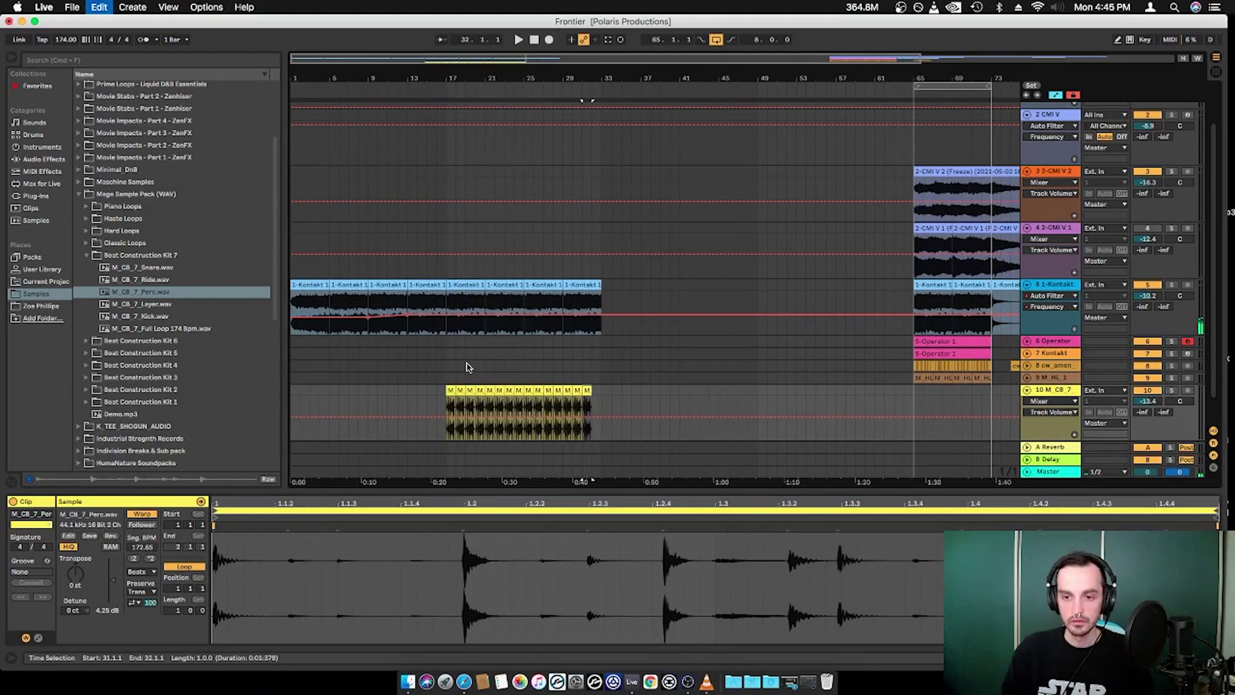
shift+click(450, 391)
key(super+j)
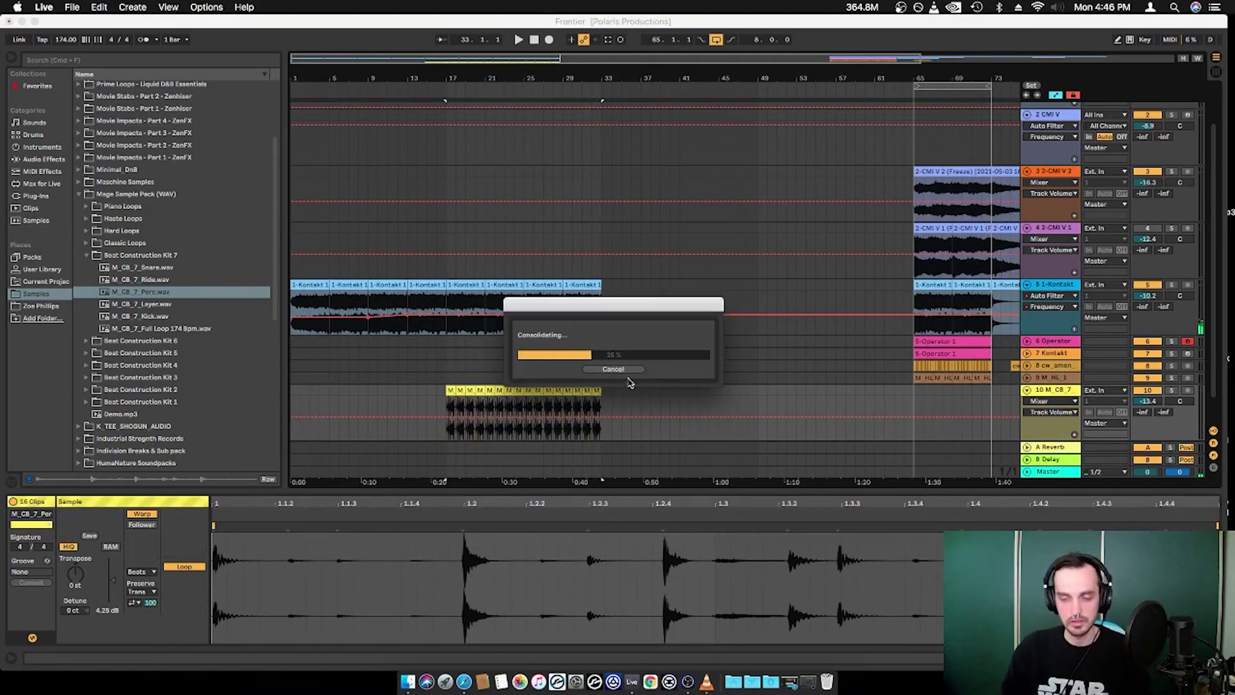
Step: Play back the consolidated percussion clip and set its warp mode to Complex
key(space)
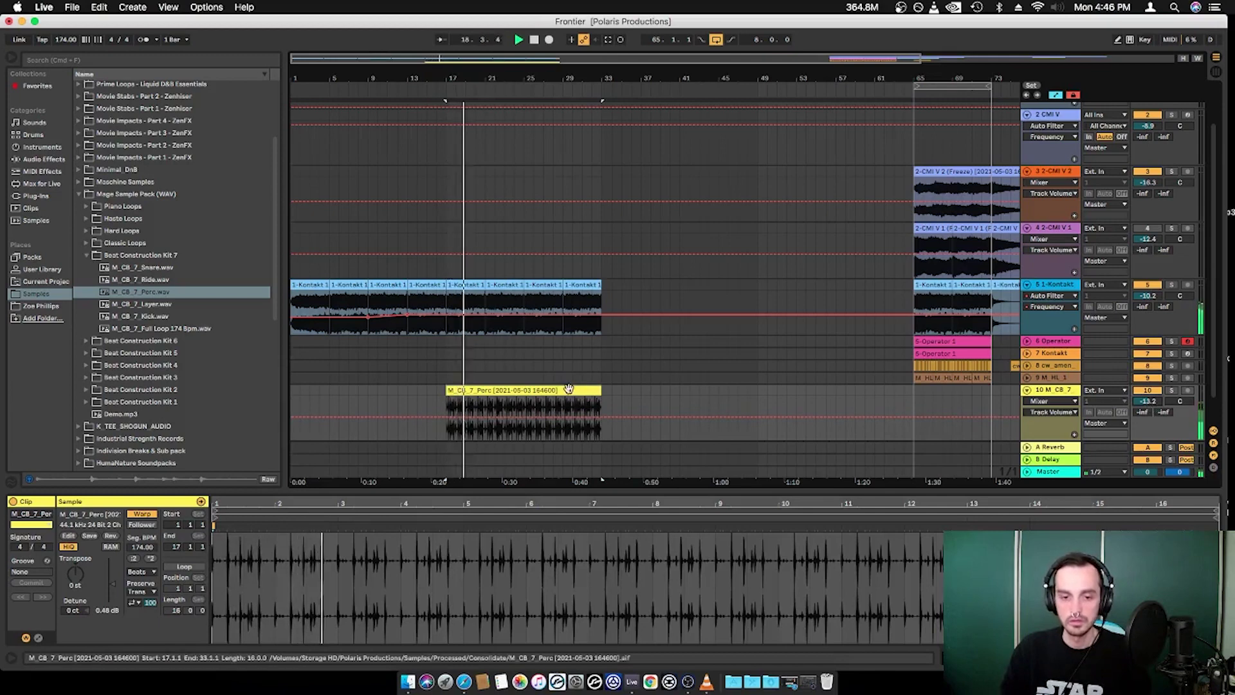
click(142, 571)
click(142, 620)
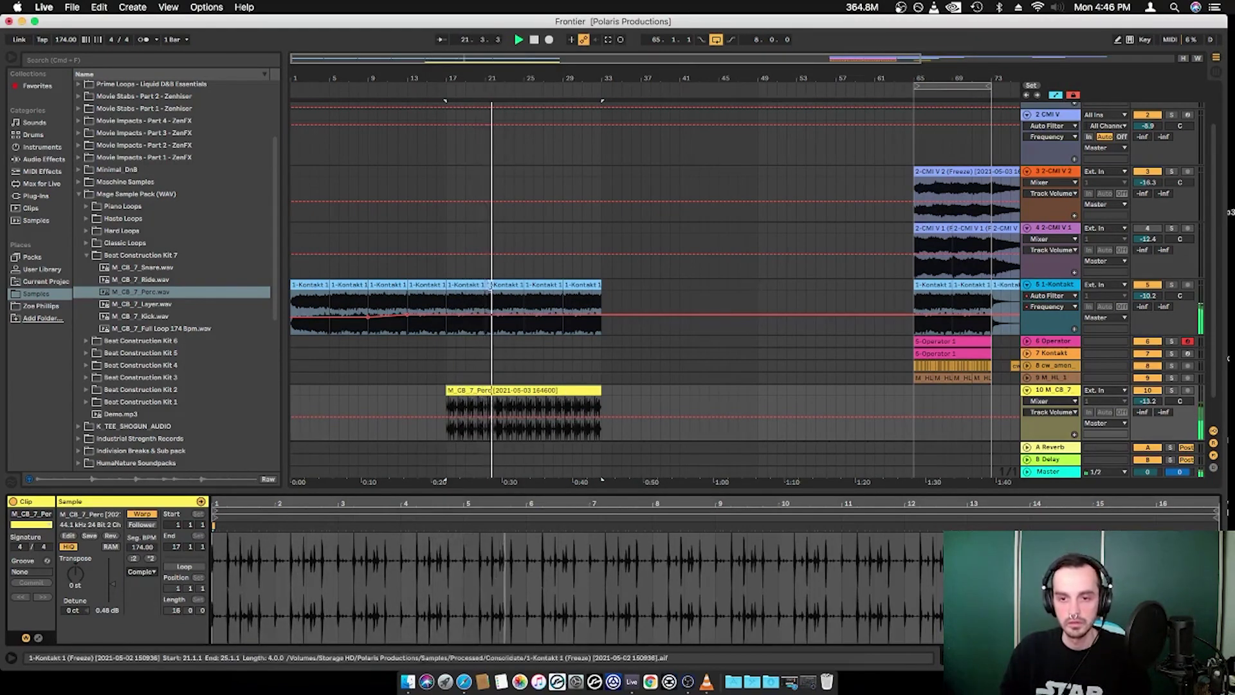
Step: Arm the CMI V track for recording and audition the 2-CMI V 2 clip in solo from bar 65
drag(744, 73, 740, 46)
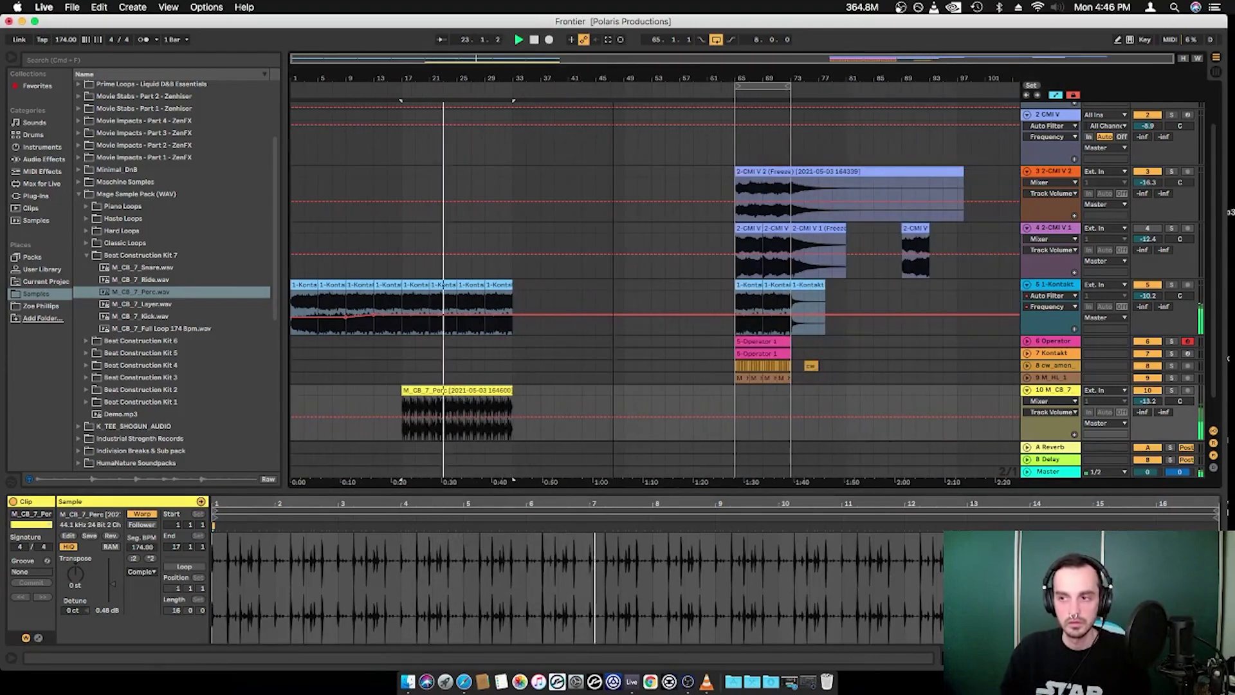
scroll(695, 307, up, 3)
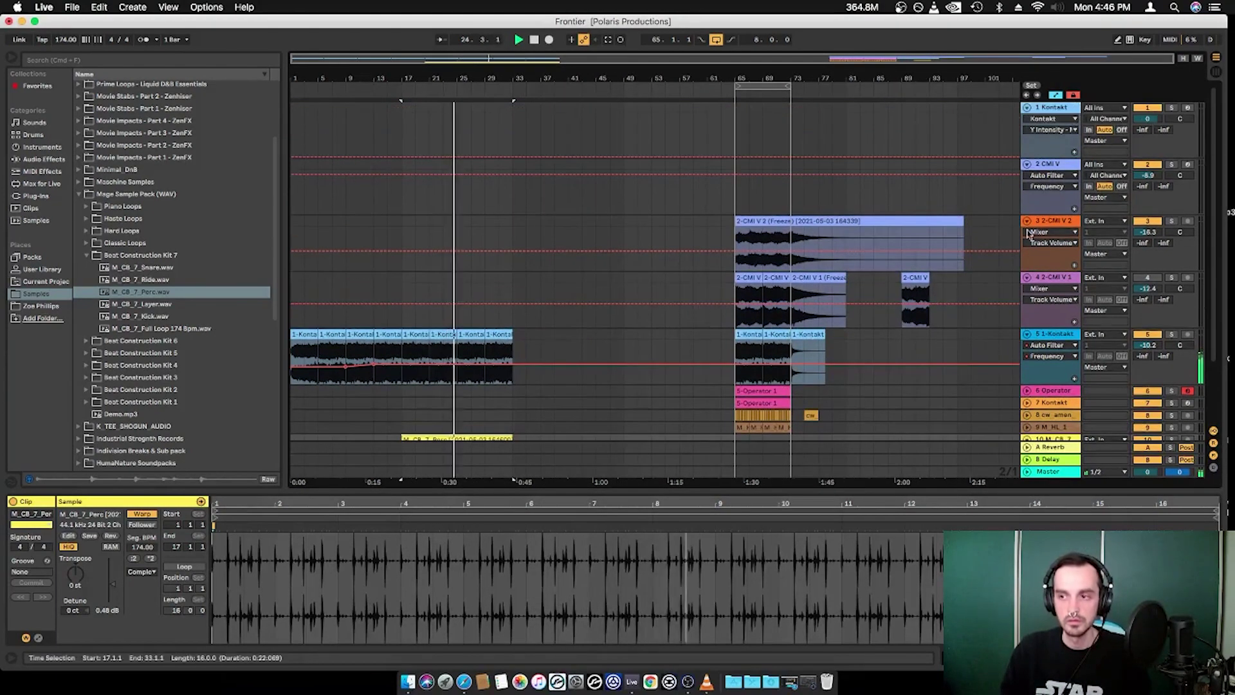
scroll(1192, 170, up, 1)
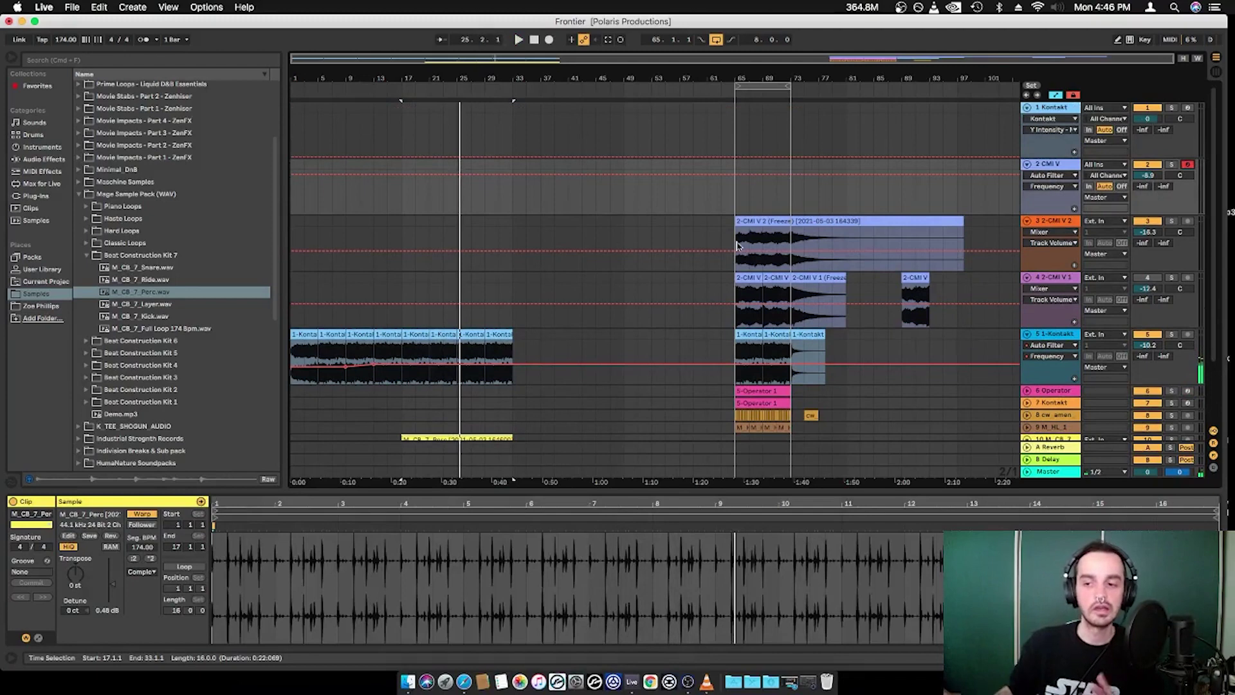
click(735, 264)
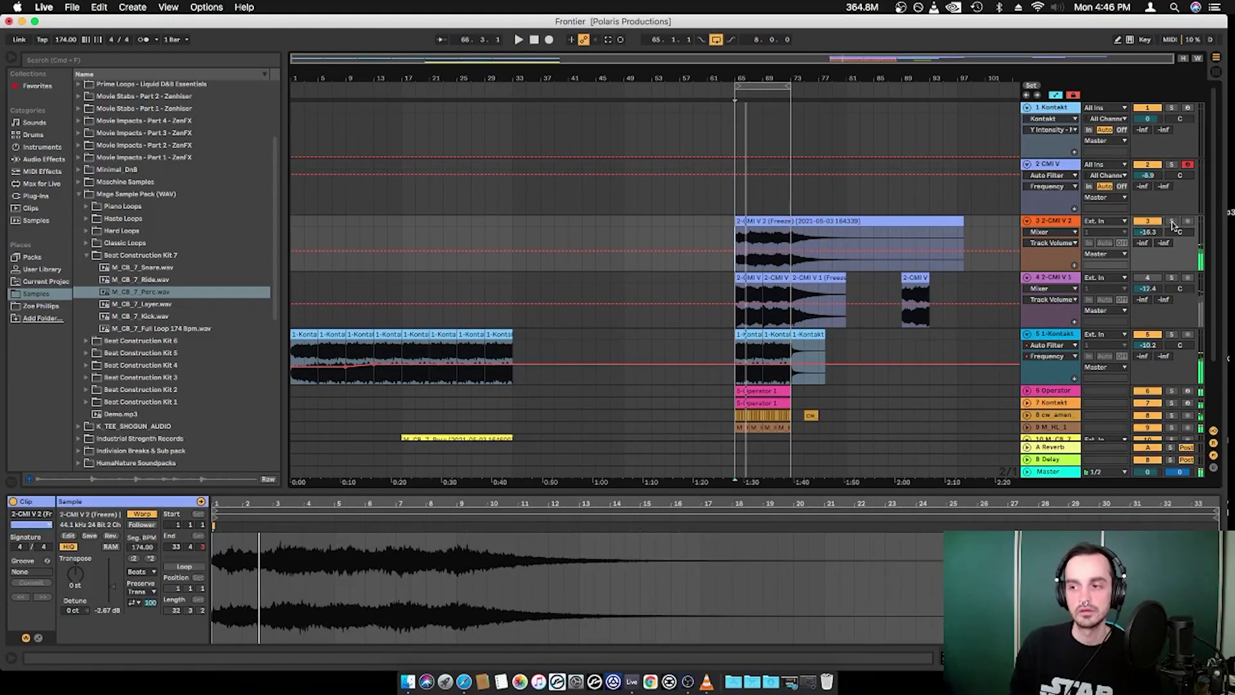
click(1171, 221)
click(1172, 221)
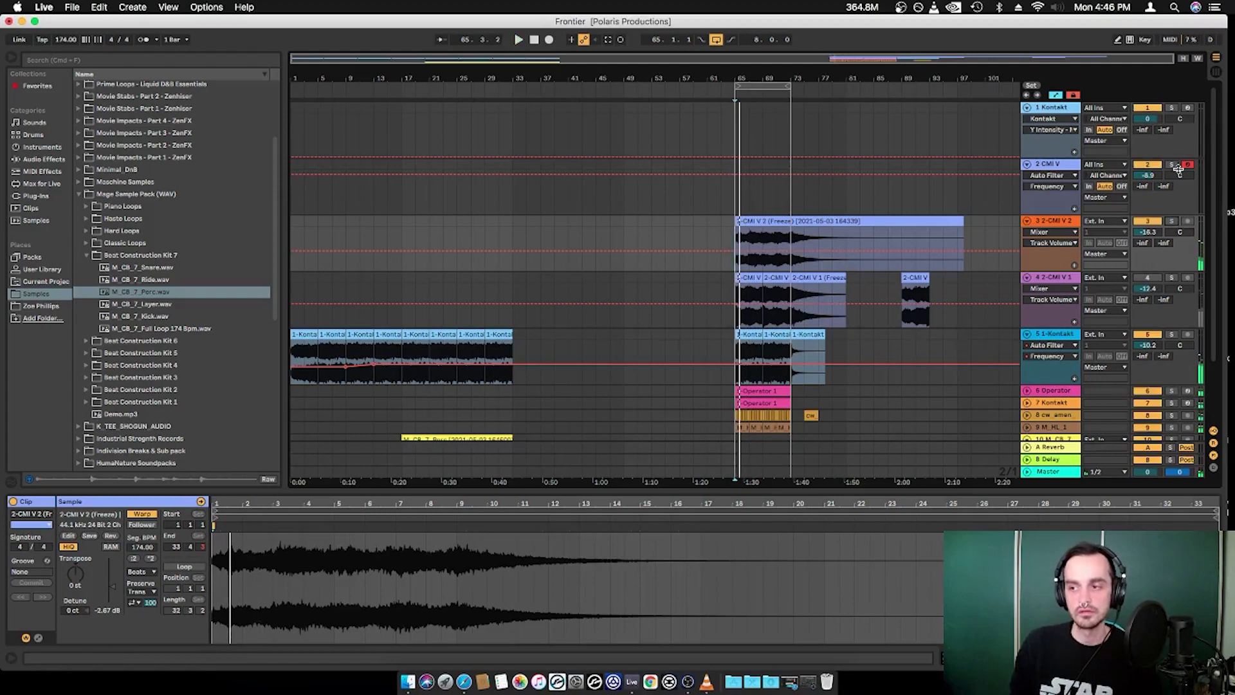
Step: Play back the intro from bar 17 to bar 33 with the CMI V track armed
click(329, 242)
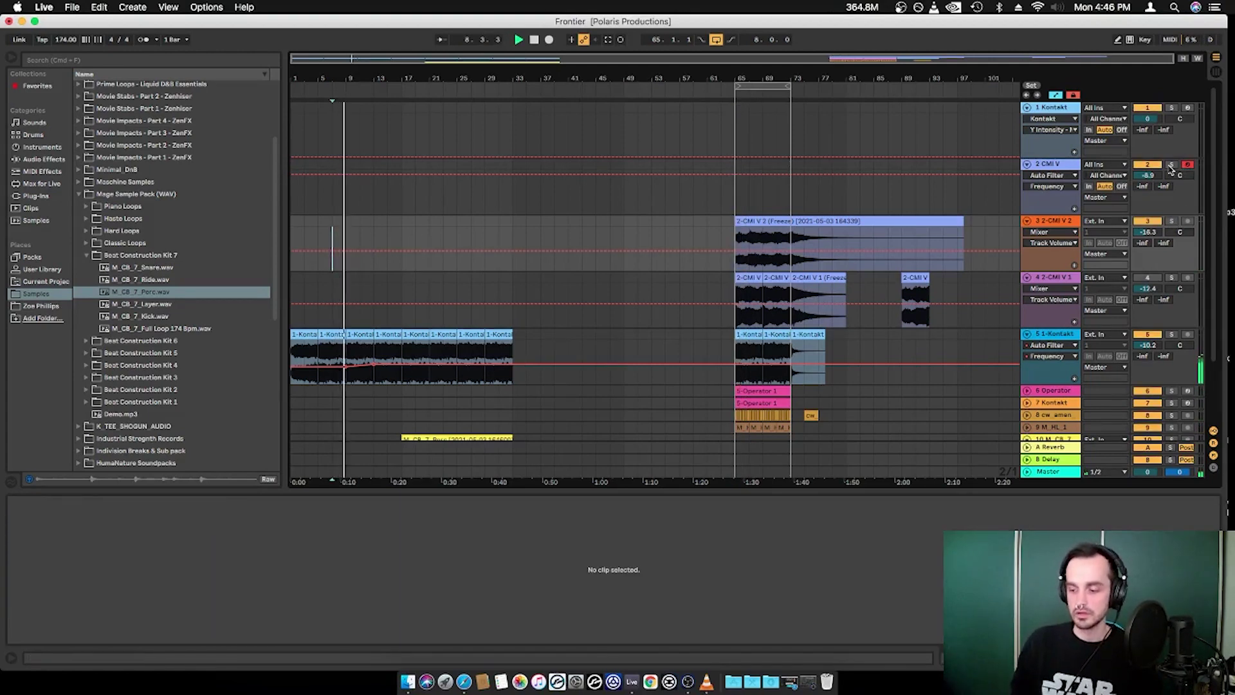
click(401, 234)
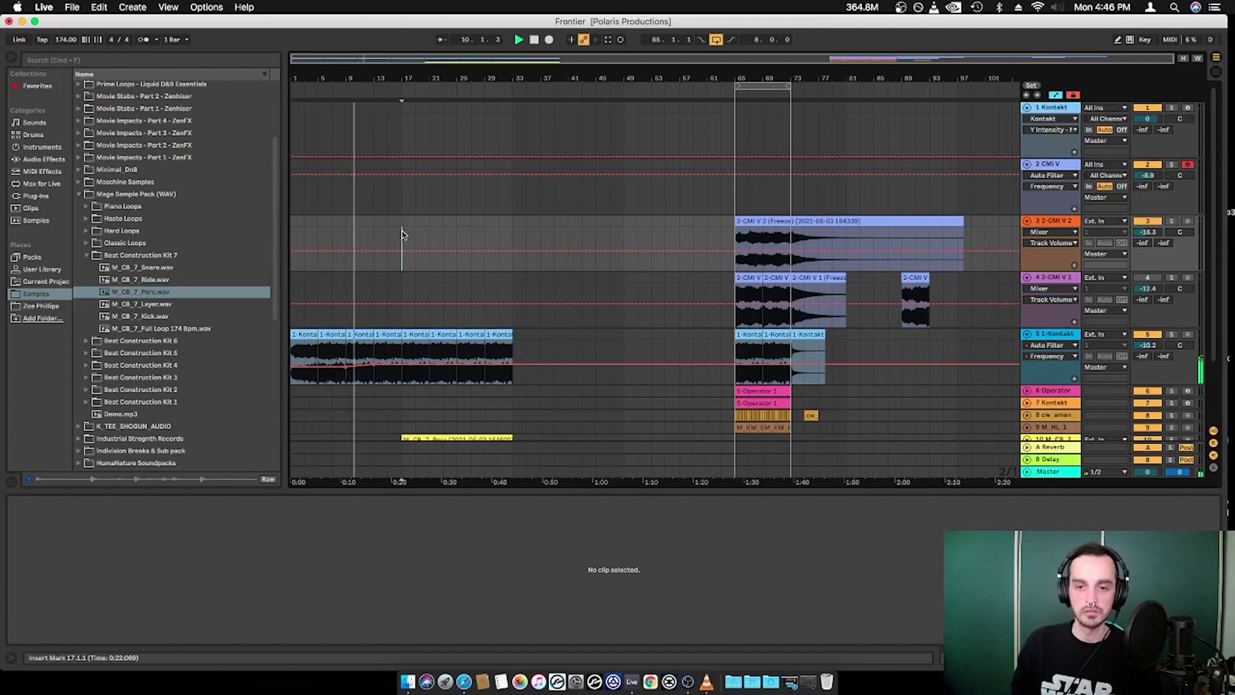
key(space)
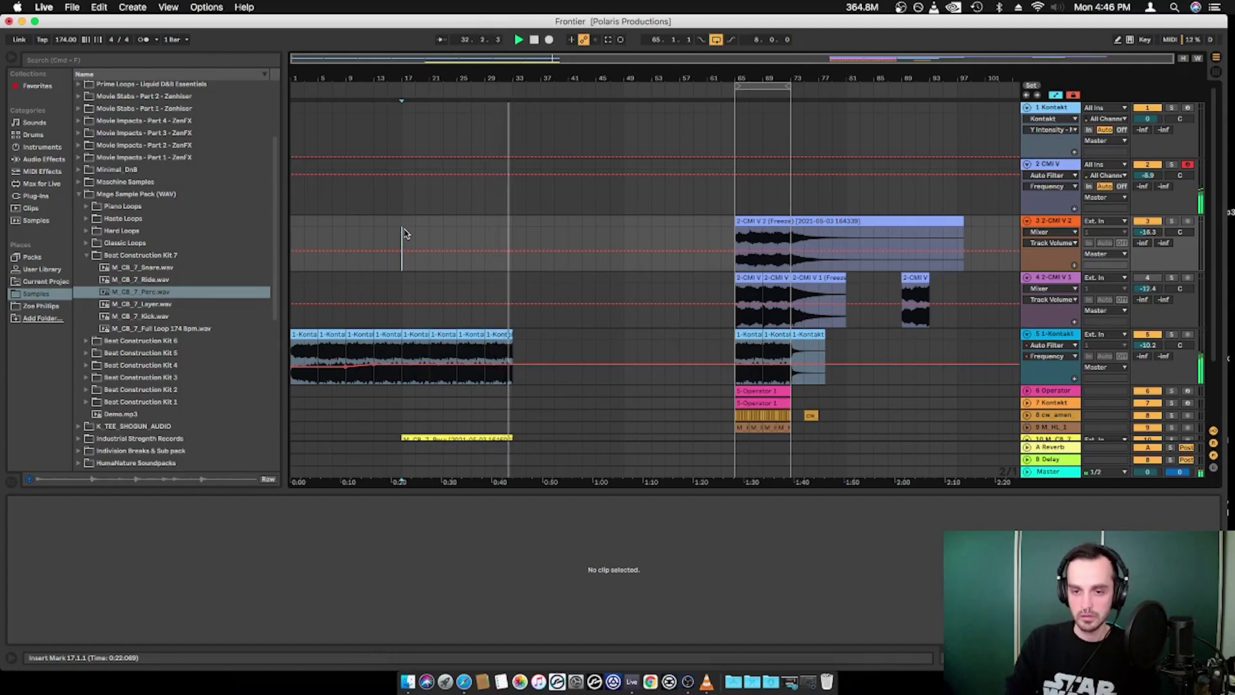
Step: Duplicate the four 1-Kontakt clips from bars 17 to 33 and the percussion clip to extend both tracks to bar 49
scroll(513, 388, down, 3)
key(space)
click(413, 257)
shift+click(491, 255)
key(super+d)
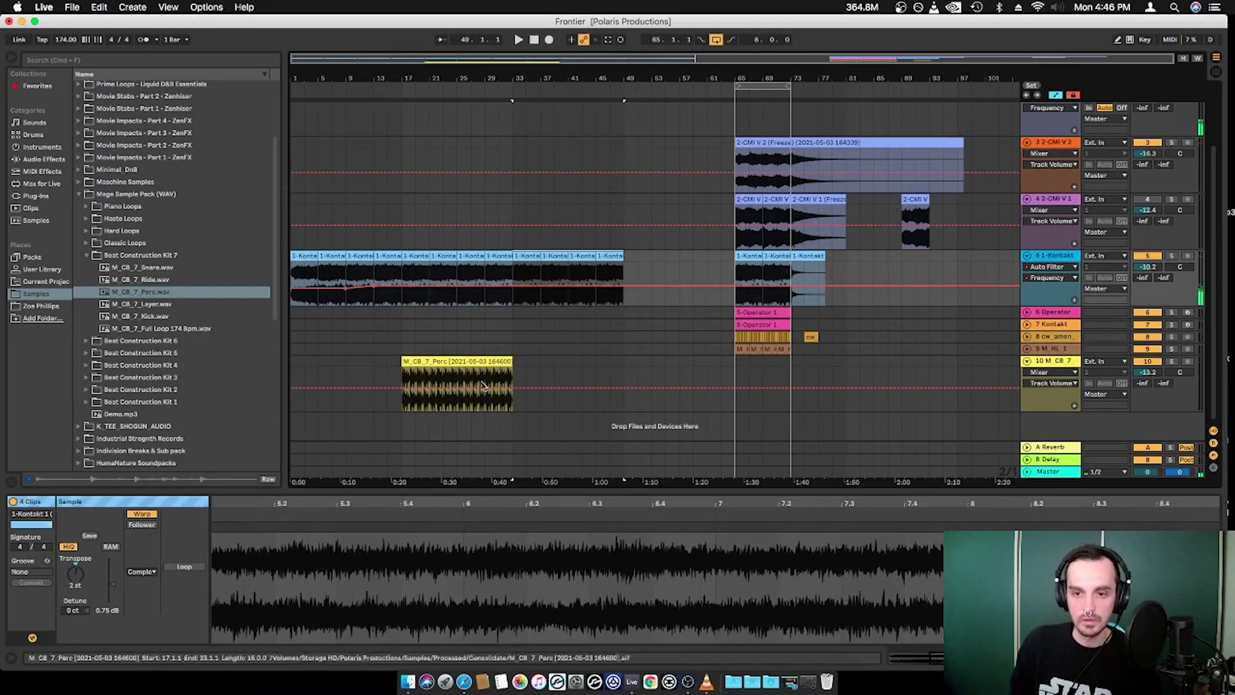
click(481, 383)
key(super+d)
Step: Automate the 1-Kontakt Auto Filter frequency to rise from bar 33 to about 18.9 kHz at bar 49, and play it back
click(535, 289)
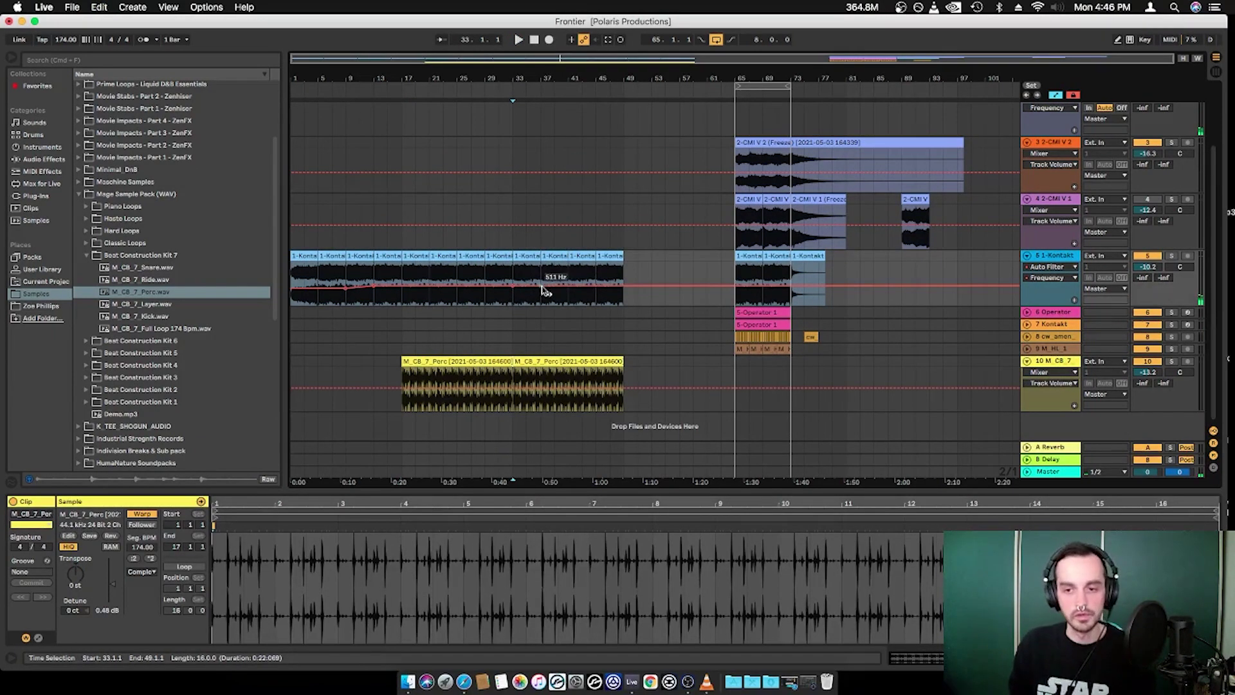
drag(542, 291, 541, 288)
key(space)
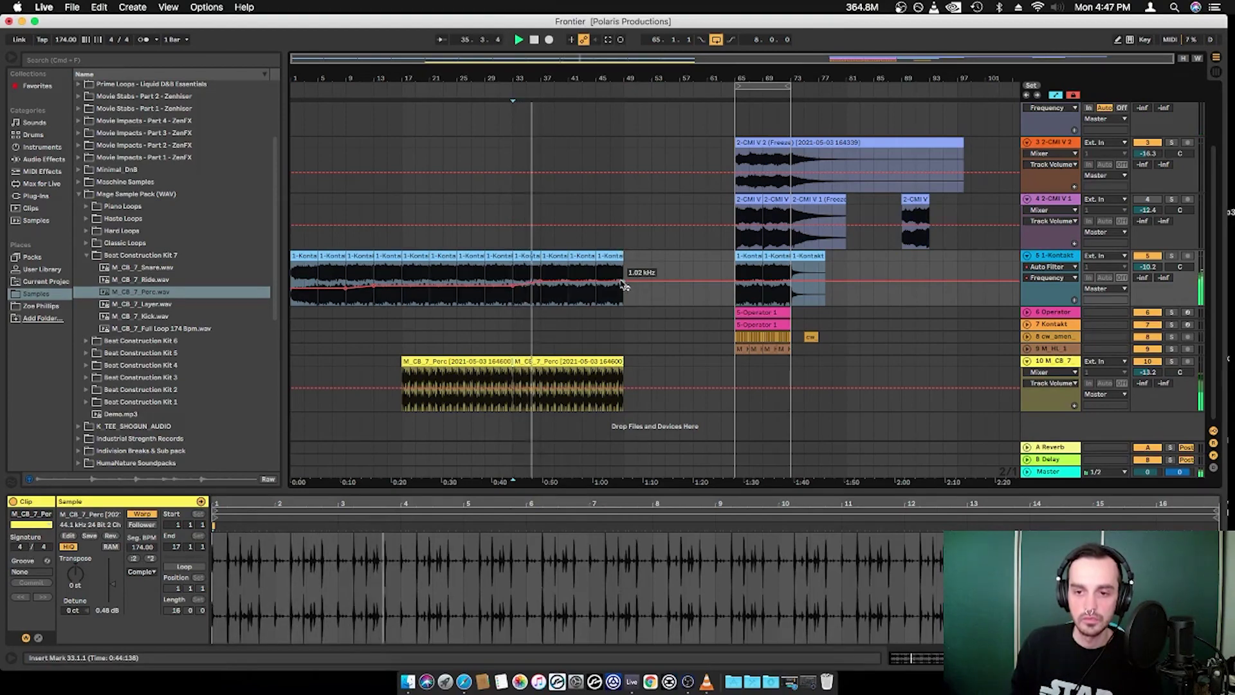
drag(622, 285, 622, 263)
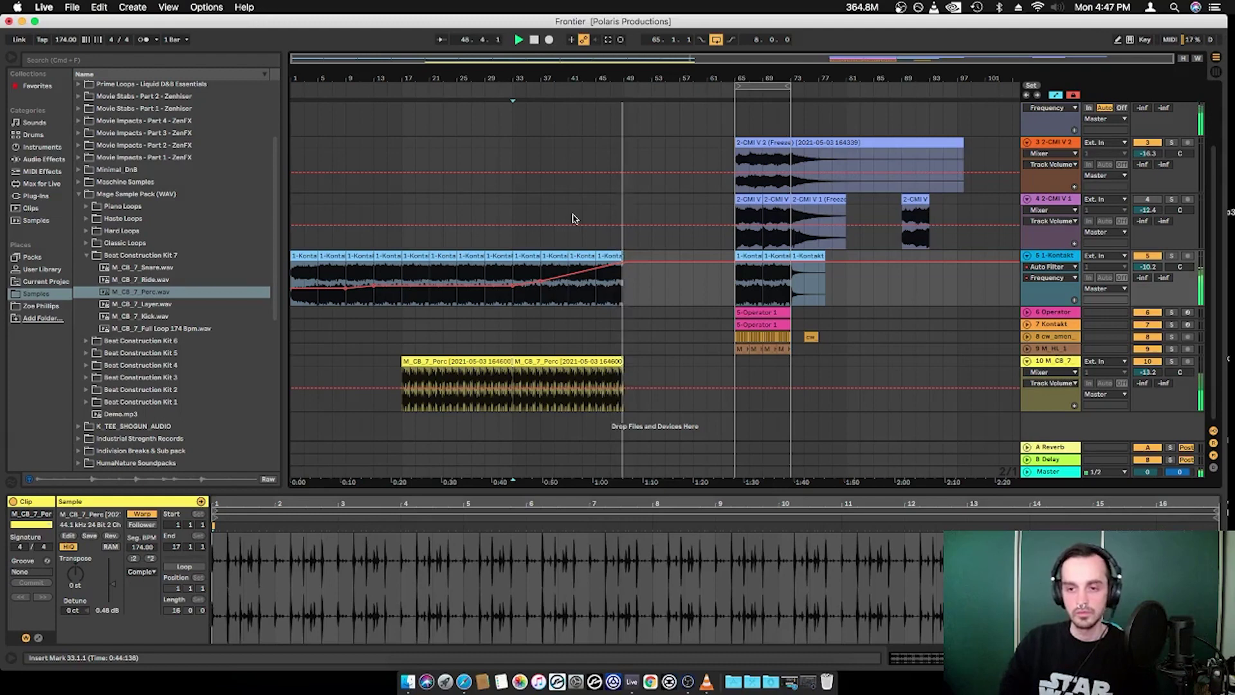
key(space)
Step: Move all main-section clips from bar 65 onward to start at bar 49, and play the transition from bar 45
click(755, 142)
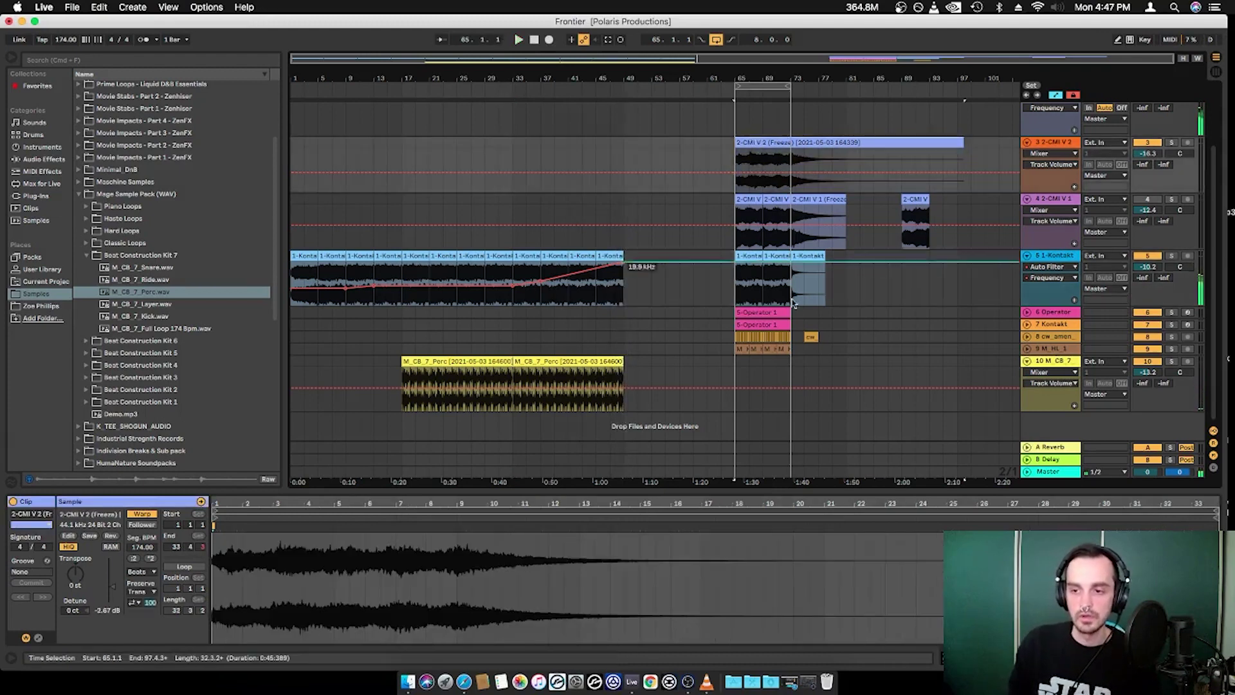
shift+click(780, 348)
drag(769, 166, 657, 167)
click(597, 209)
key(space)
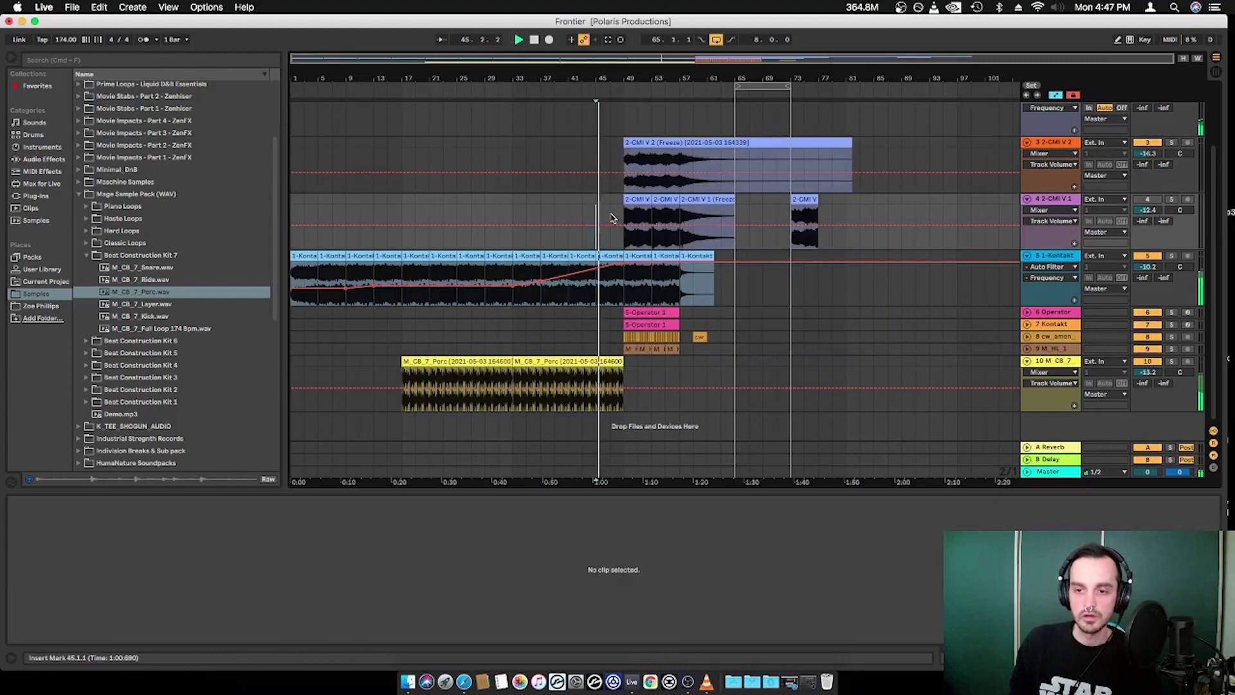
Step: Trim the end of the second percussion clip back to bar 48.2, leaving a gap before the main section
drag(623, 80, 664, 264)
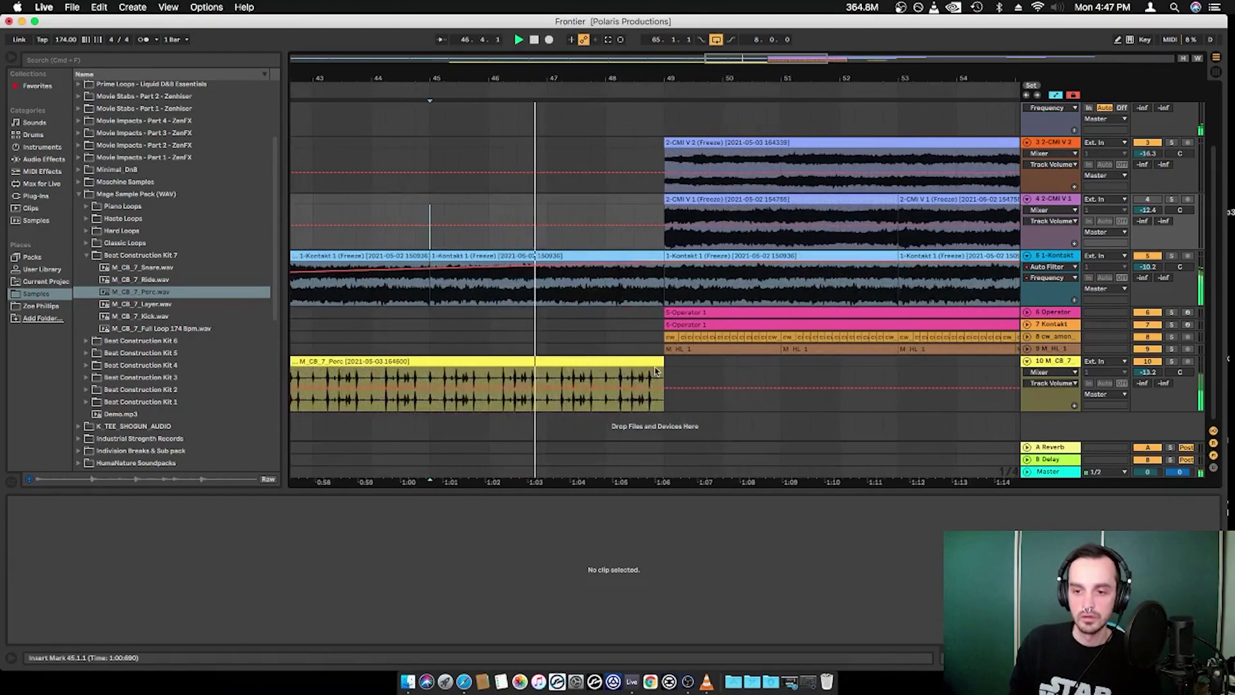
drag(660, 364, 621, 368)
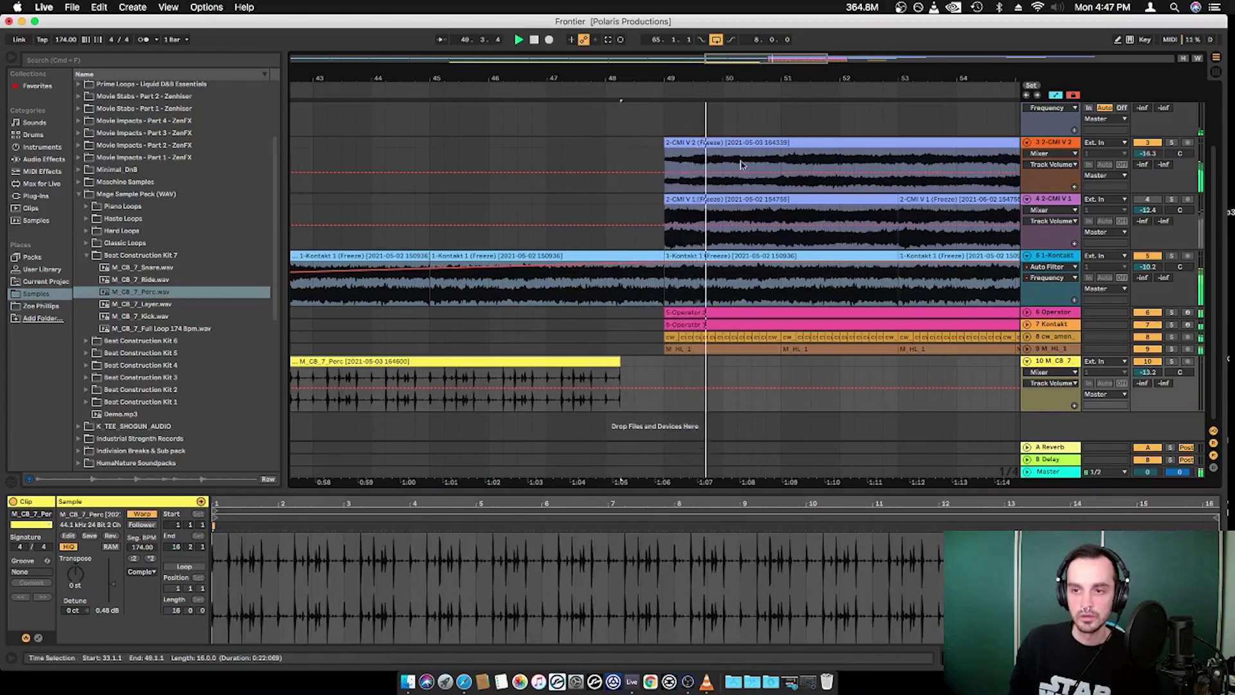
drag(766, 78, 682, 50)
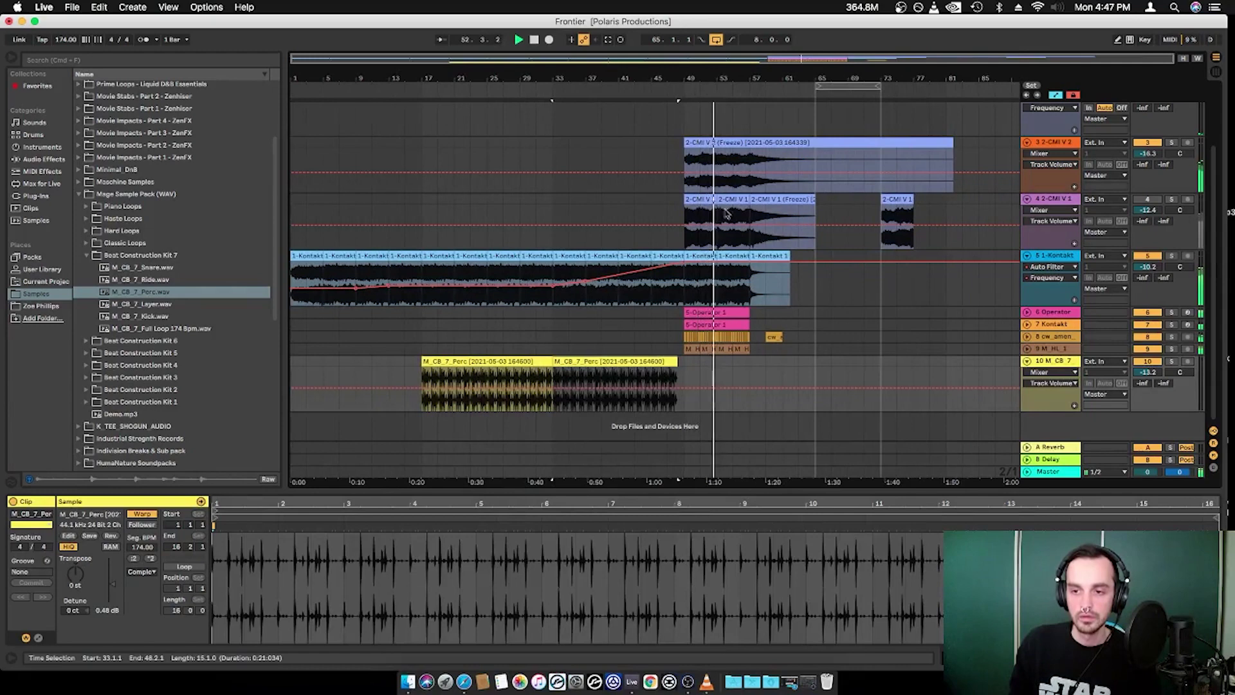
Step: Insert a new audio track, place M_CB_7_Kick.wav on it at bar 49, and set its track volume to -inf
key(super+t)
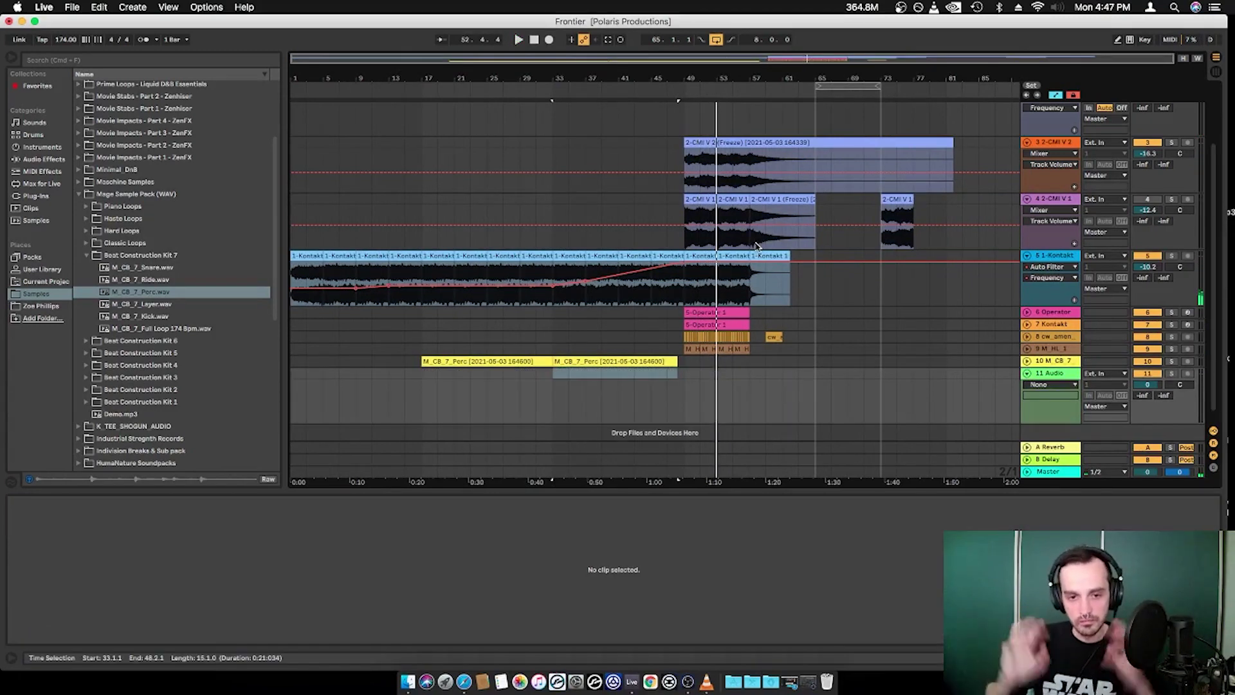
drag(155, 317, 692, 376)
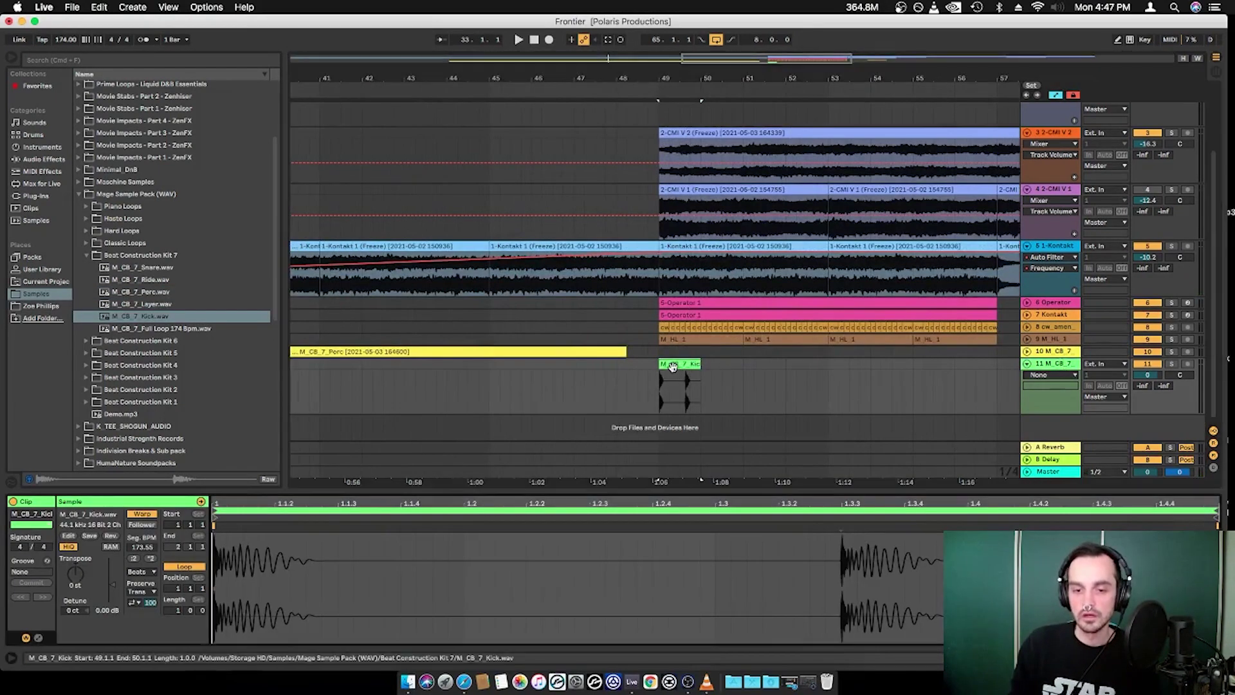
click(1149, 379)
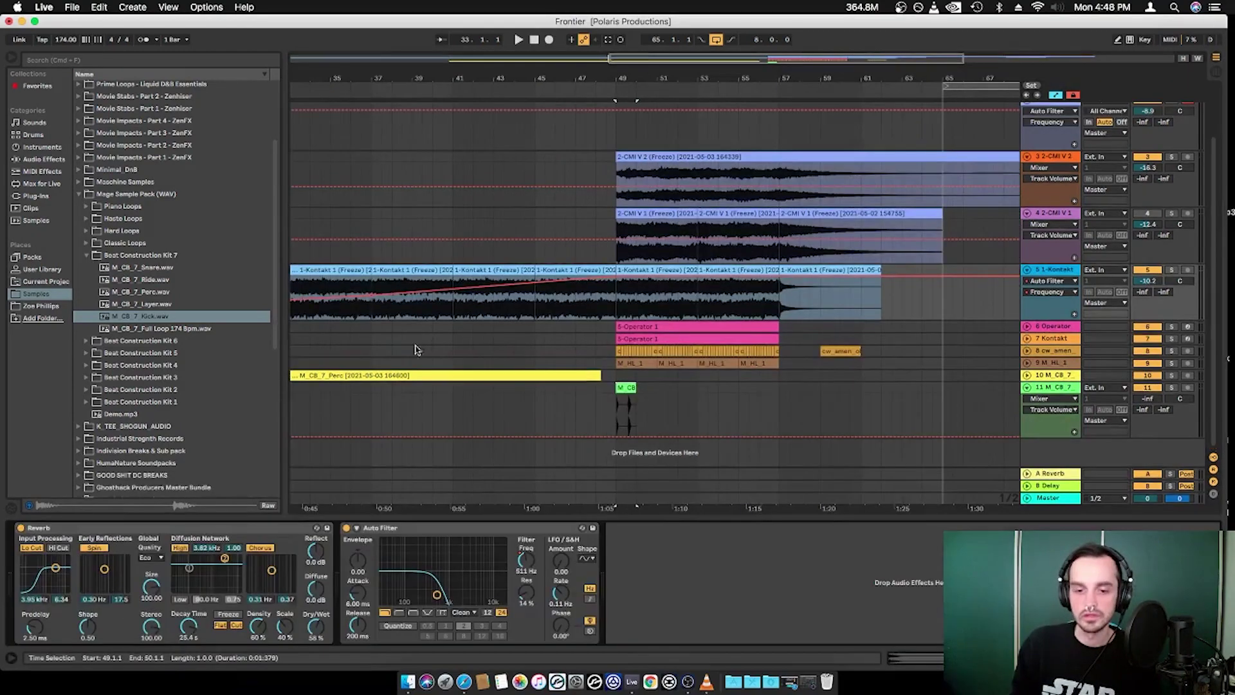
Step: Add a Compressor after the Auto Filter on the 1-Kontakt track and enable its sidechain
click(38, 160)
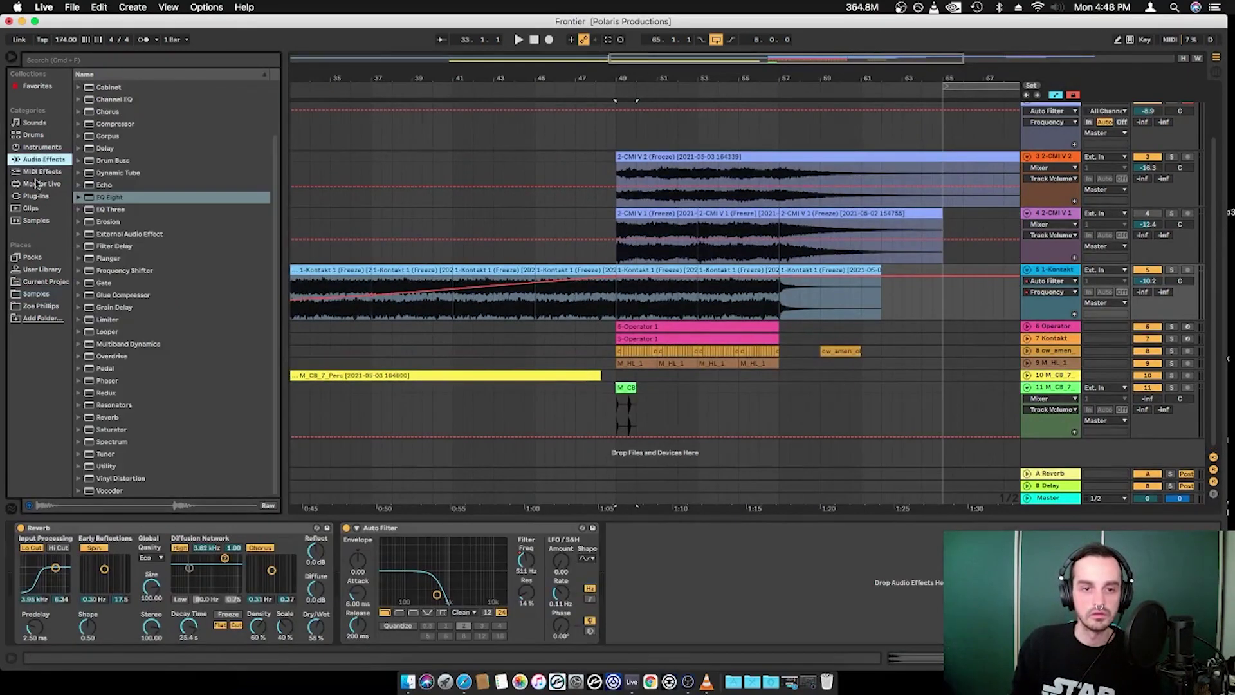
drag(109, 124, 687, 582)
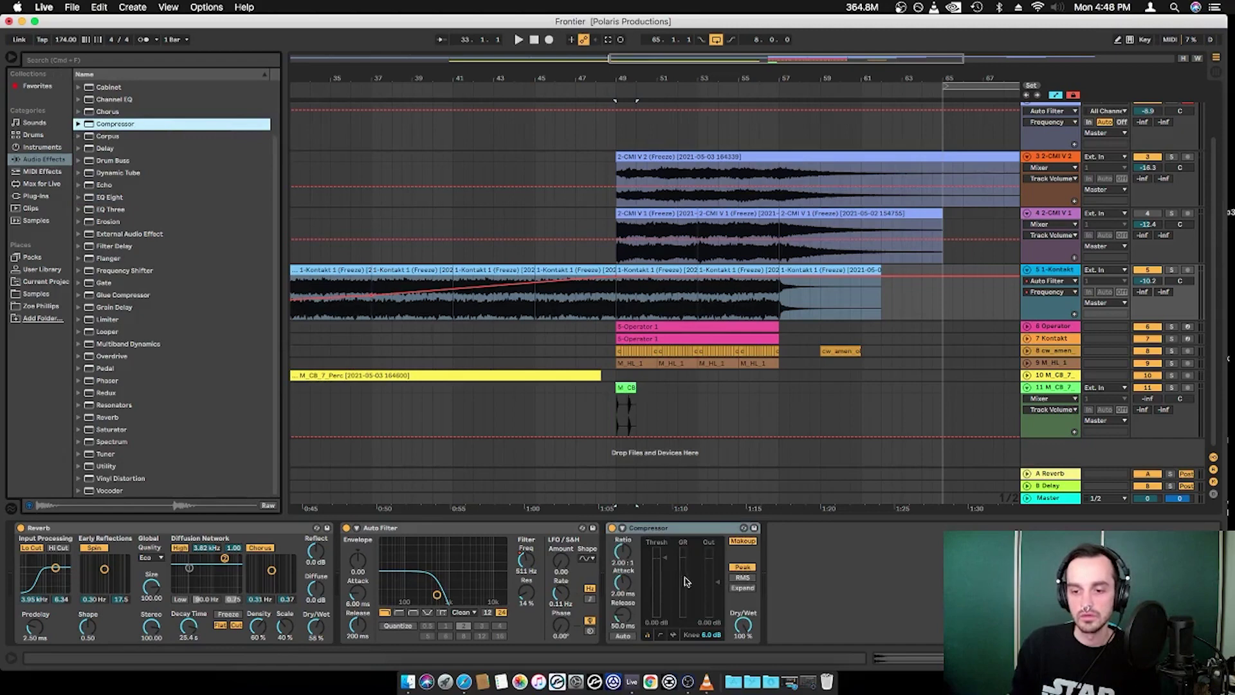
click(622, 528)
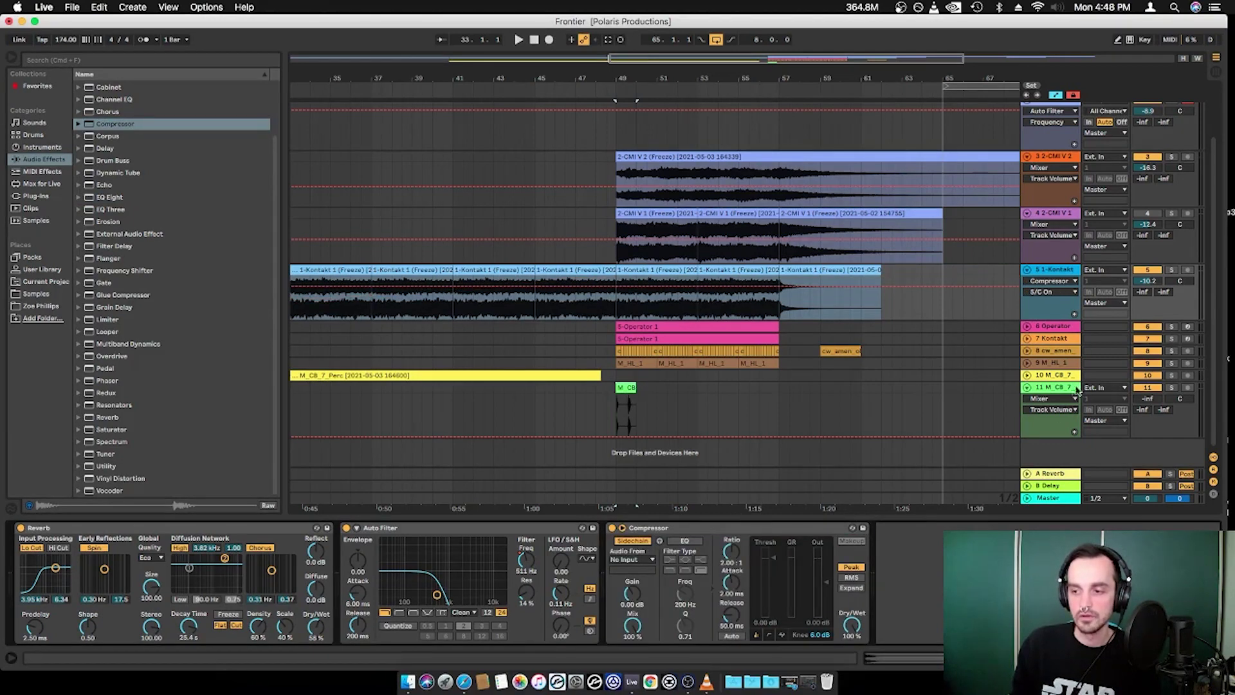
Step: Rename the kick track as Ghost Kick and set it as the sidechain source of the 1-Kontakt track's Compressor
click(1068, 388)
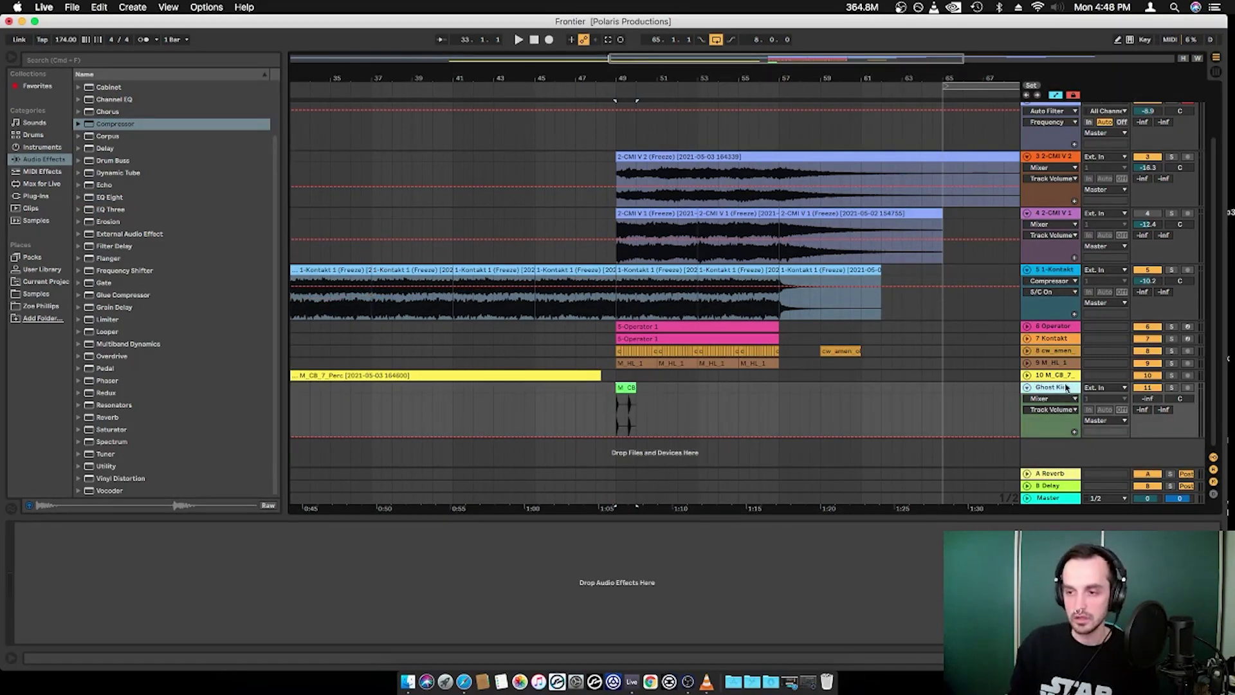
click(1062, 271)
click(633, 559)
click(649, 507)
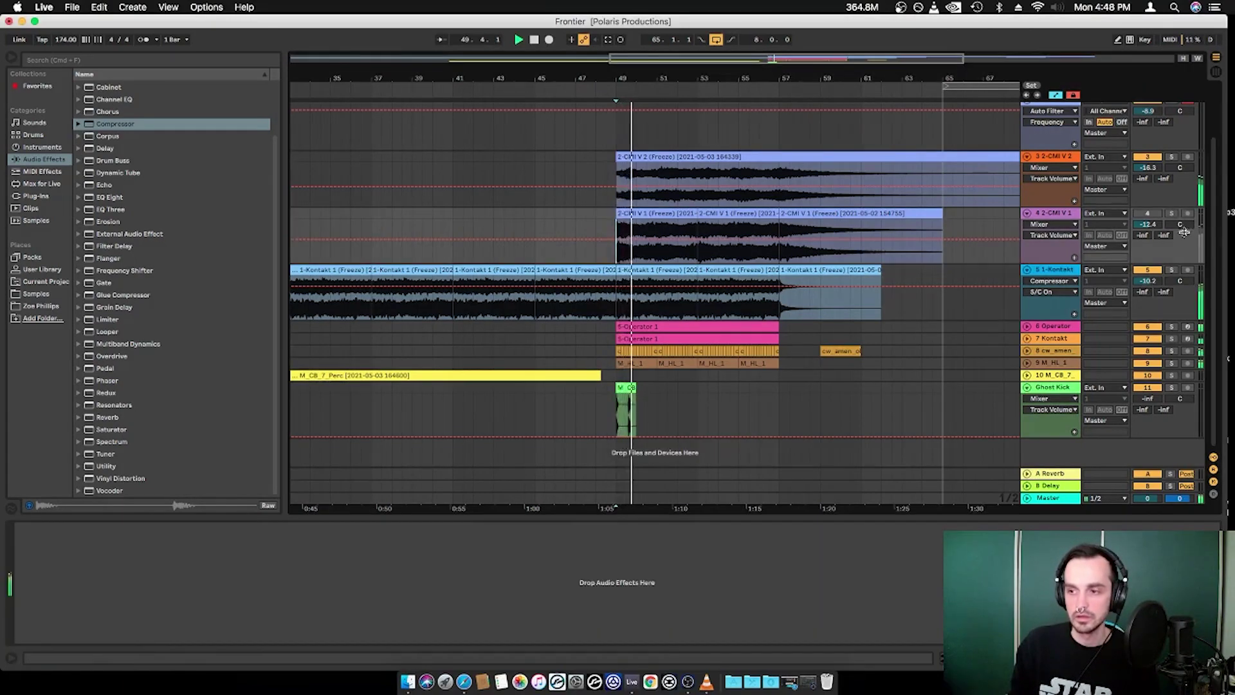
Step: Set the 1-Kontakt Compressor's threshold to -36.5 dB during playback, and fill the Ghost Kick track with kick clips up to bar 57
key(space)
key(space)
click(1159, 270)
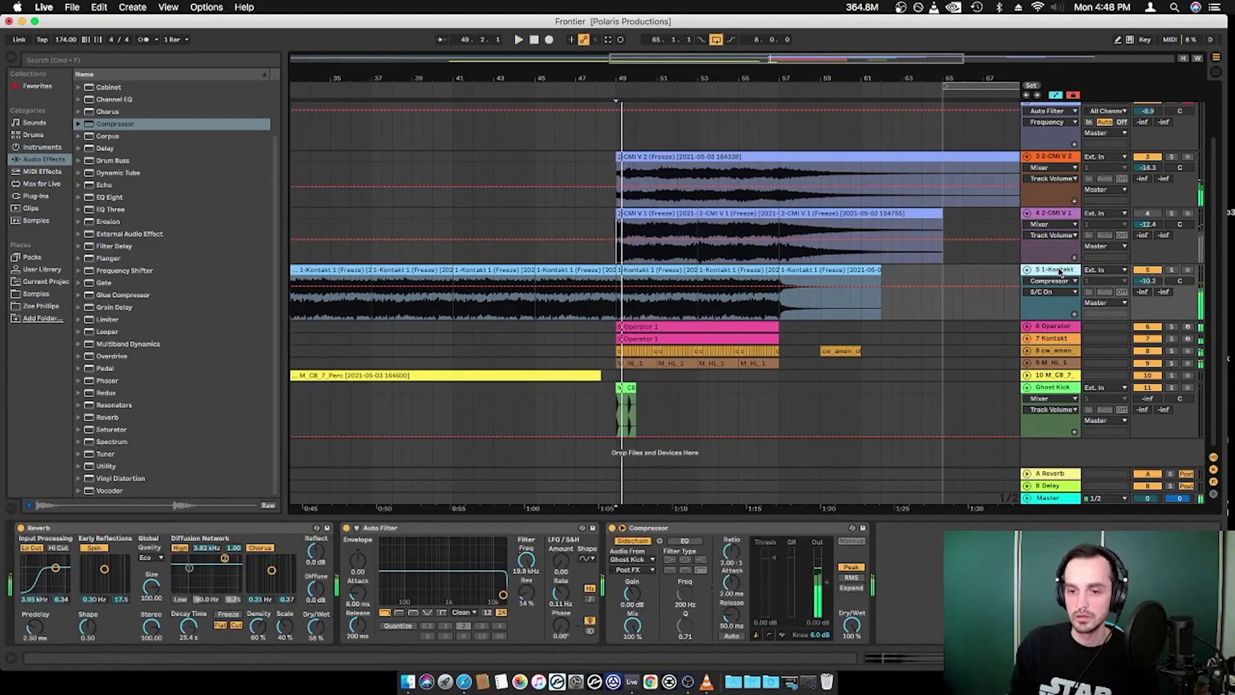
key(space)
drag(776, 564, 776, 605)
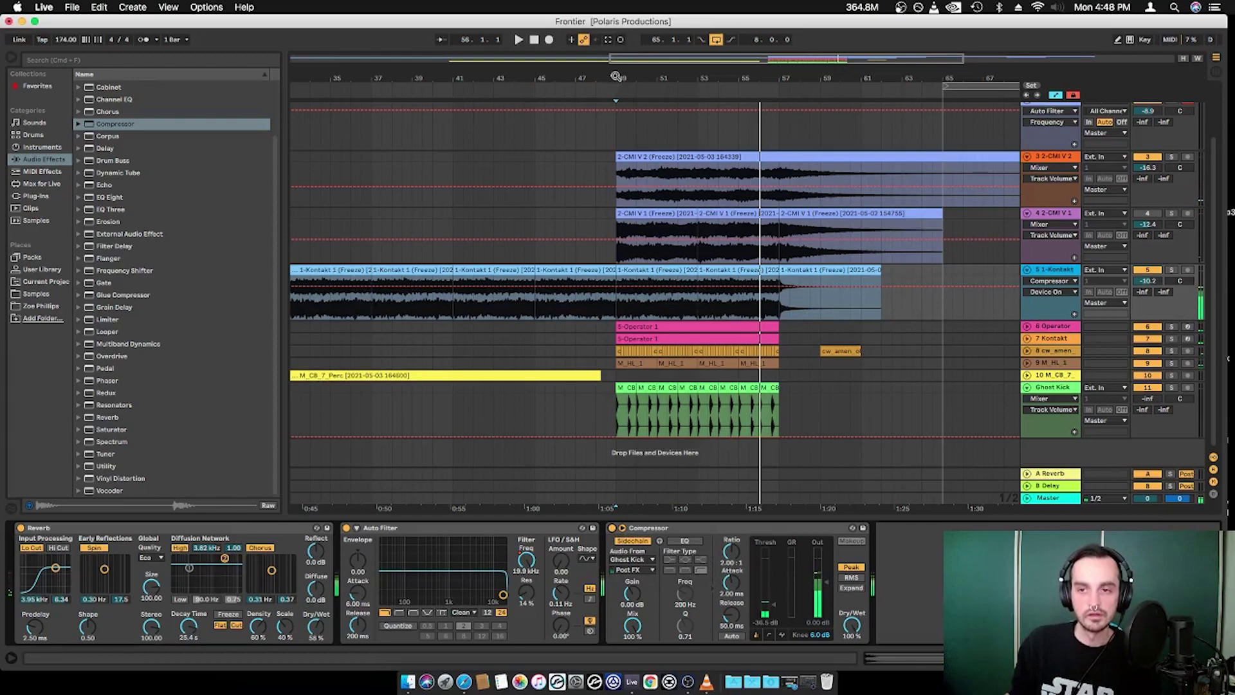
Step: Automate the 1-Kontakt Compressor's Device On parameter to stay off until bar 49 and switch on from there
drag(616, 76, 639, 161)
click(640, 287)
drag(633, 290, 633, 307)
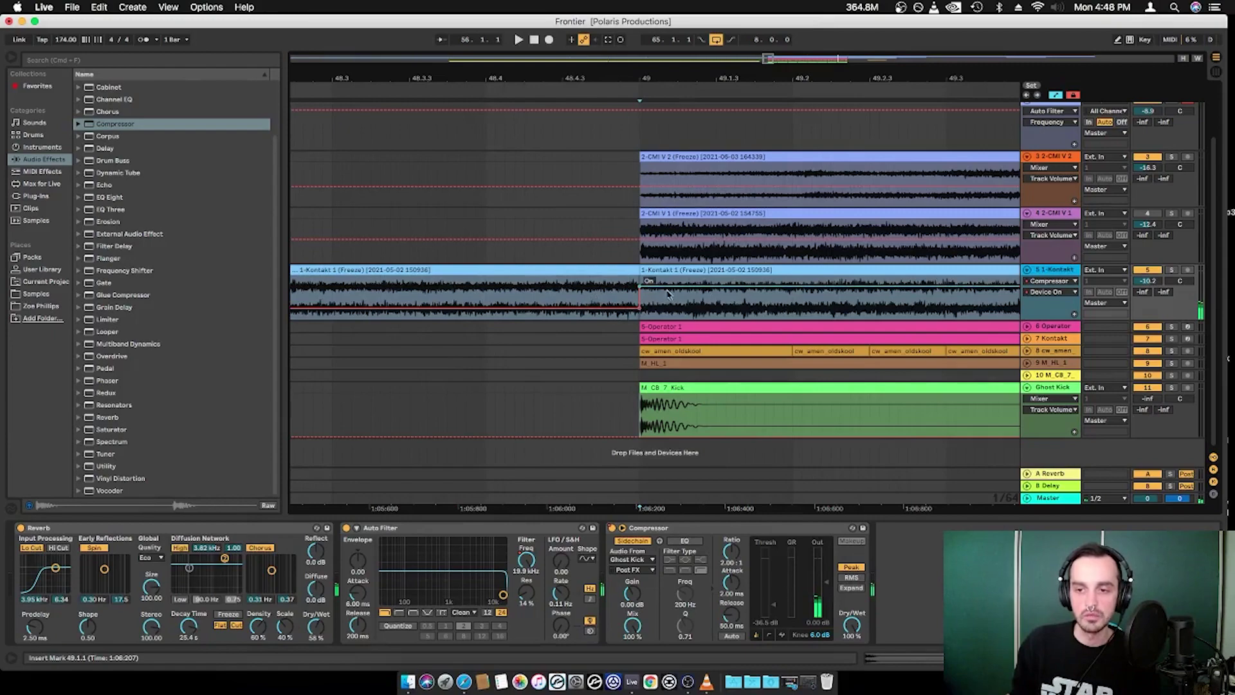
Step: Play back the build-up towards bar 49 and the intro from around bar 17 to check the arrangement
drag(539, 76, 539, 14)
click(426, 97)
click(388, 97)
drag(400, 69, 758, 45)
drag(596, 82, 596, 45)
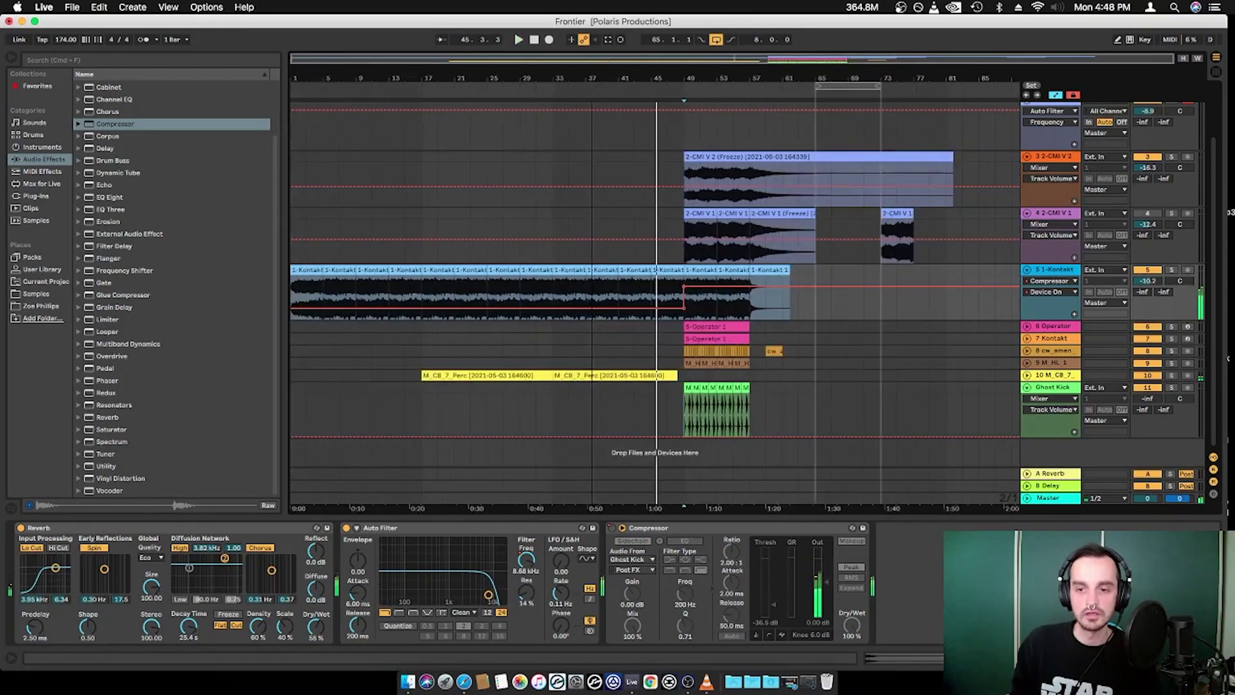
click(420, 92)
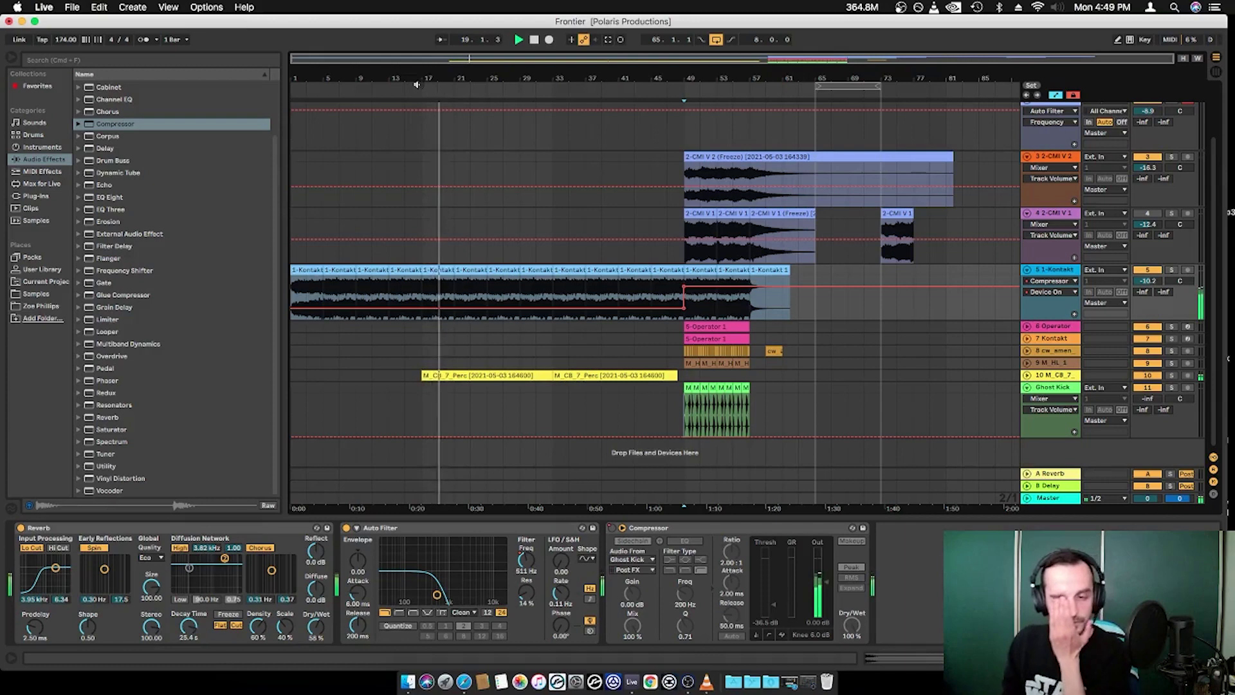
Step: Audition the ride, perc and kick samples from Beat Construction Kit 7 while the intro plays
click(68, 294)
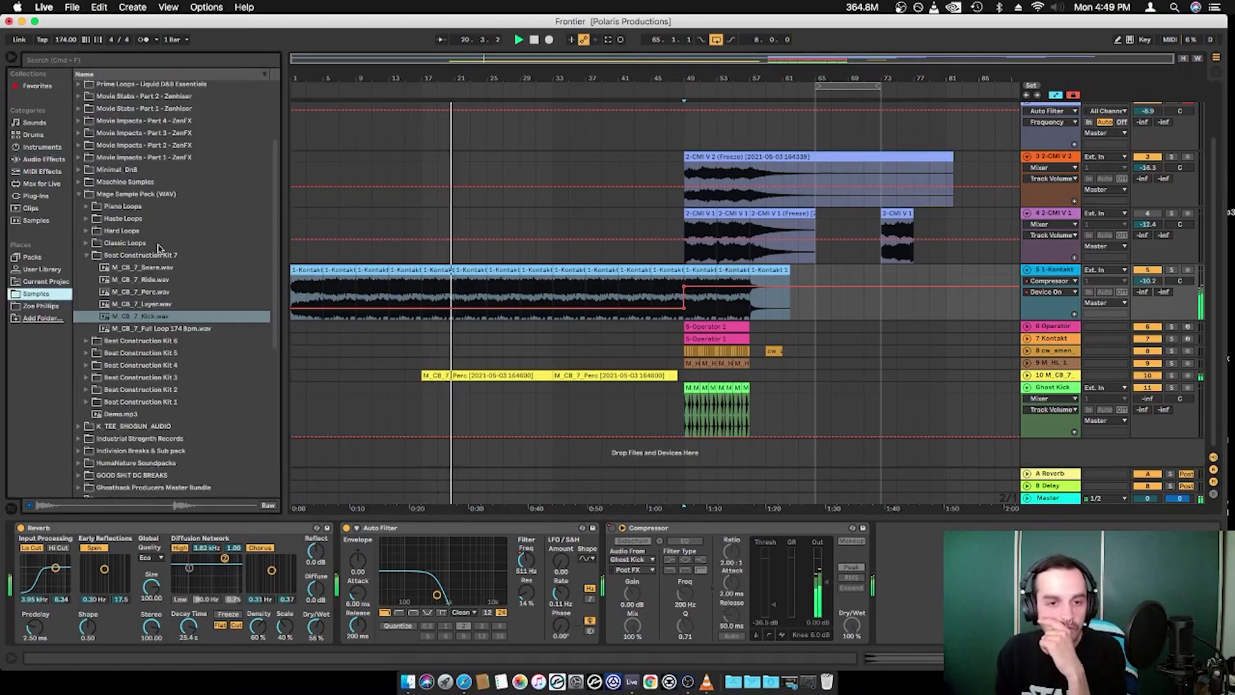
click(153, 280)
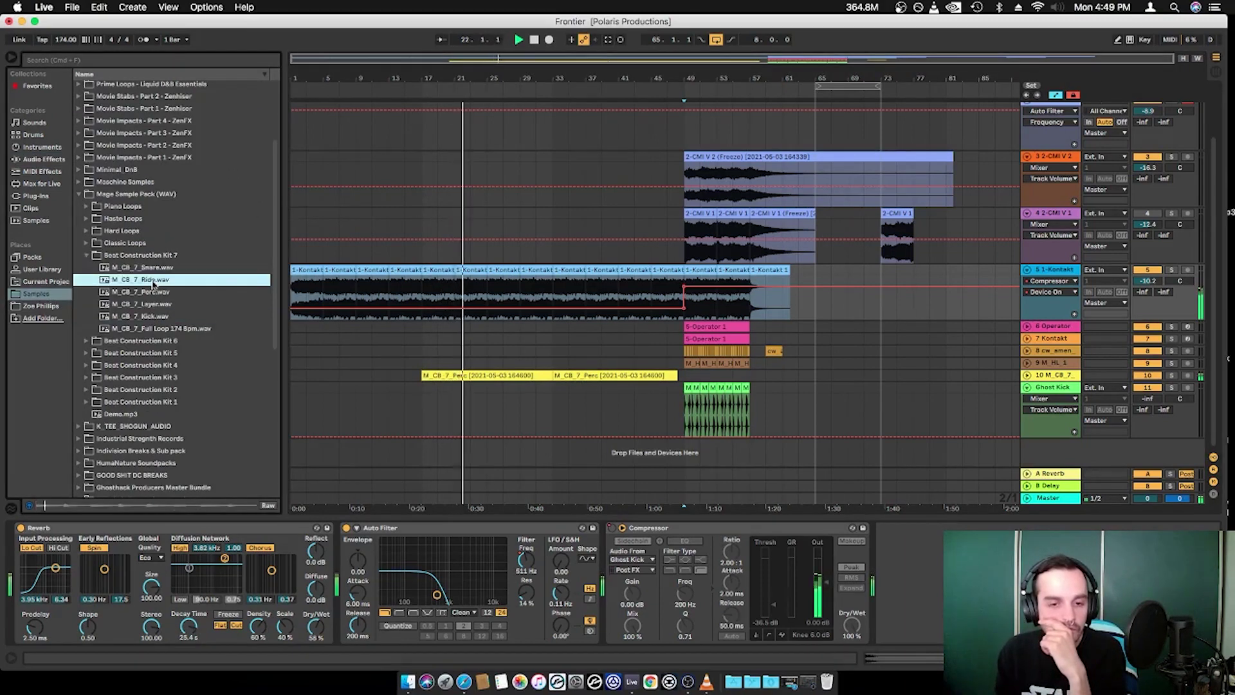
click(157, 293)
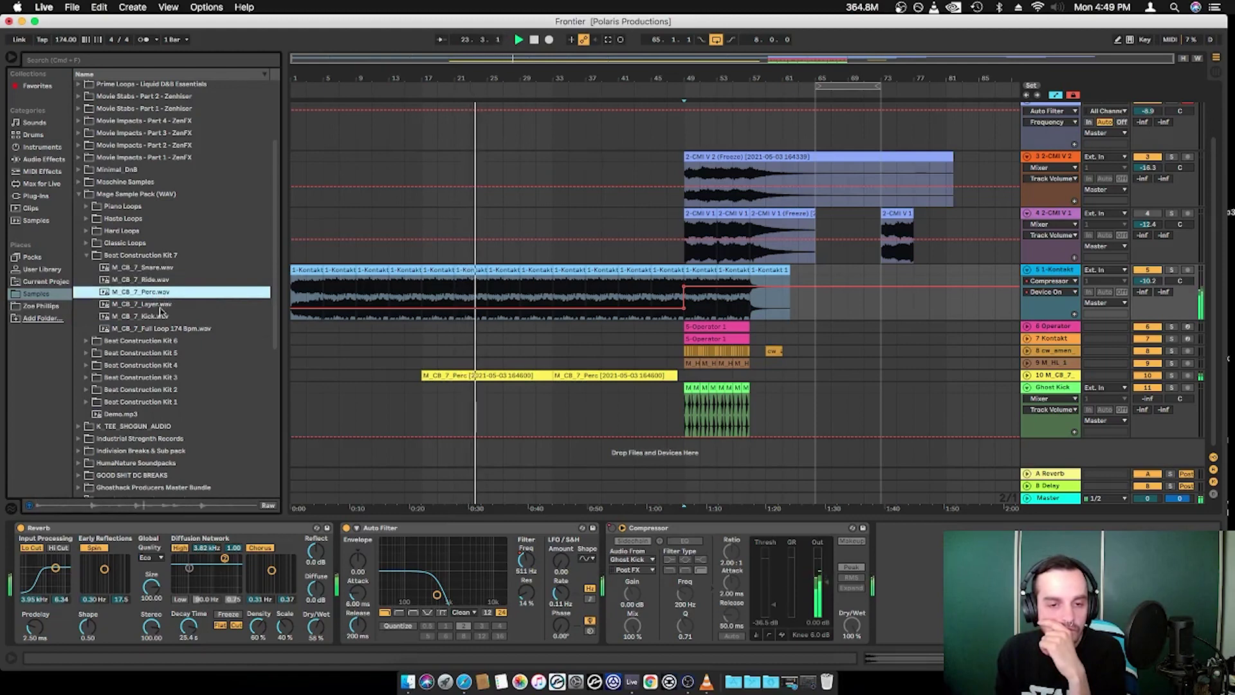
click(161, 316)
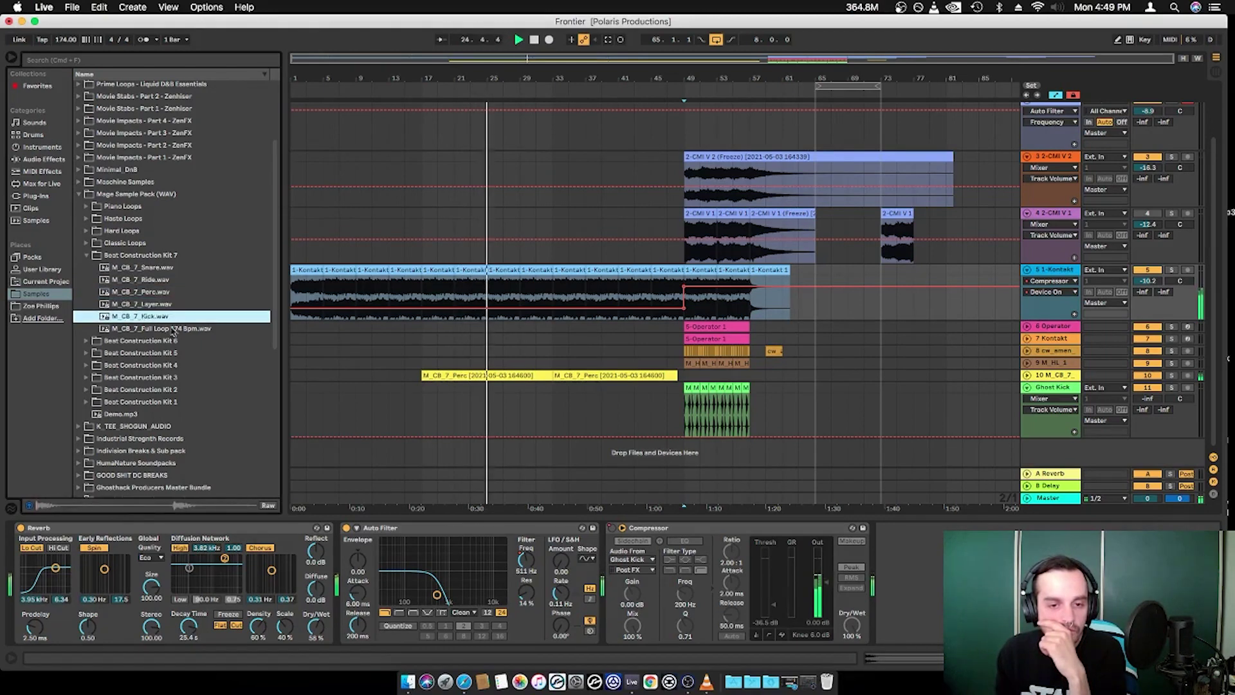
click(164, 280)
click(124, 256)
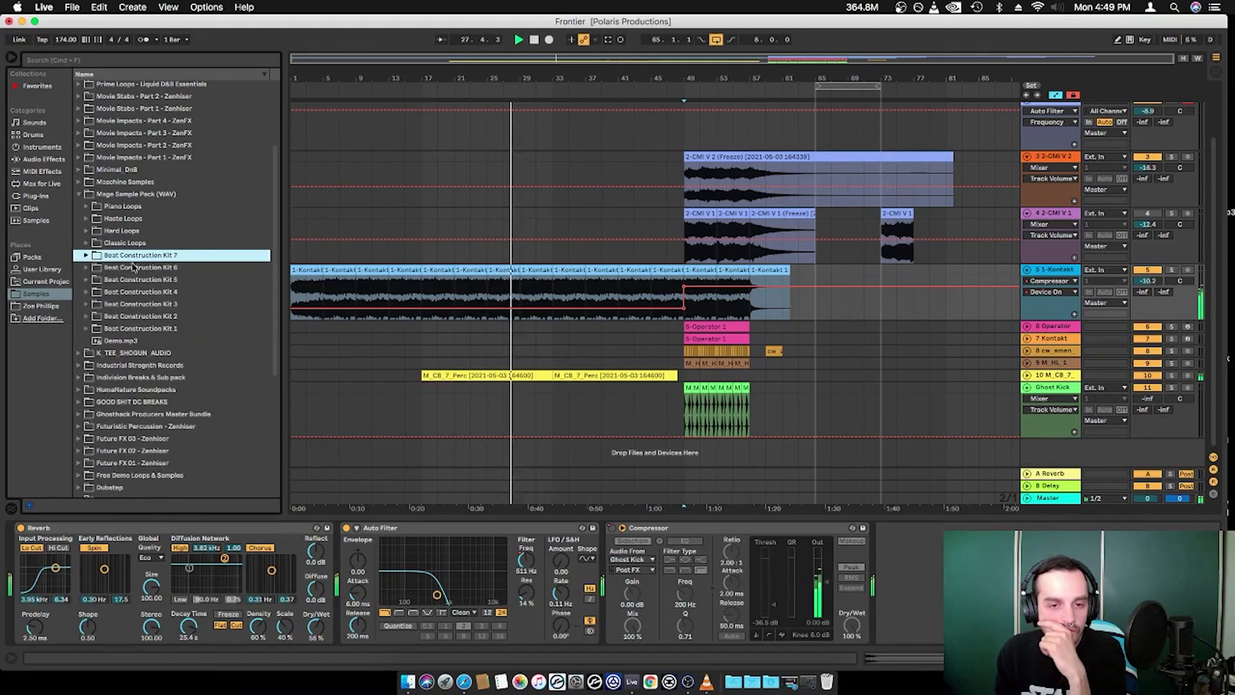
Step: Audition the perc, layer, kick and hat samples from Beat Construction Kit 6 against the intro
click(134, 268)
click(155, 292)
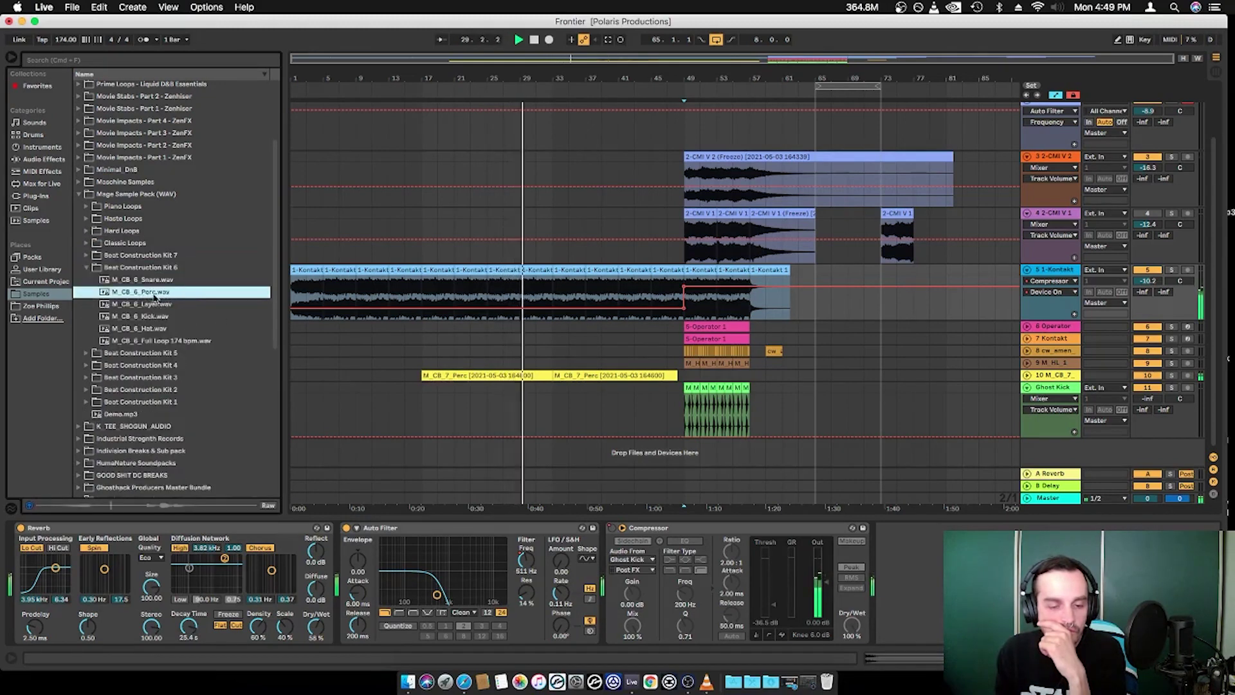
click(166, 305)
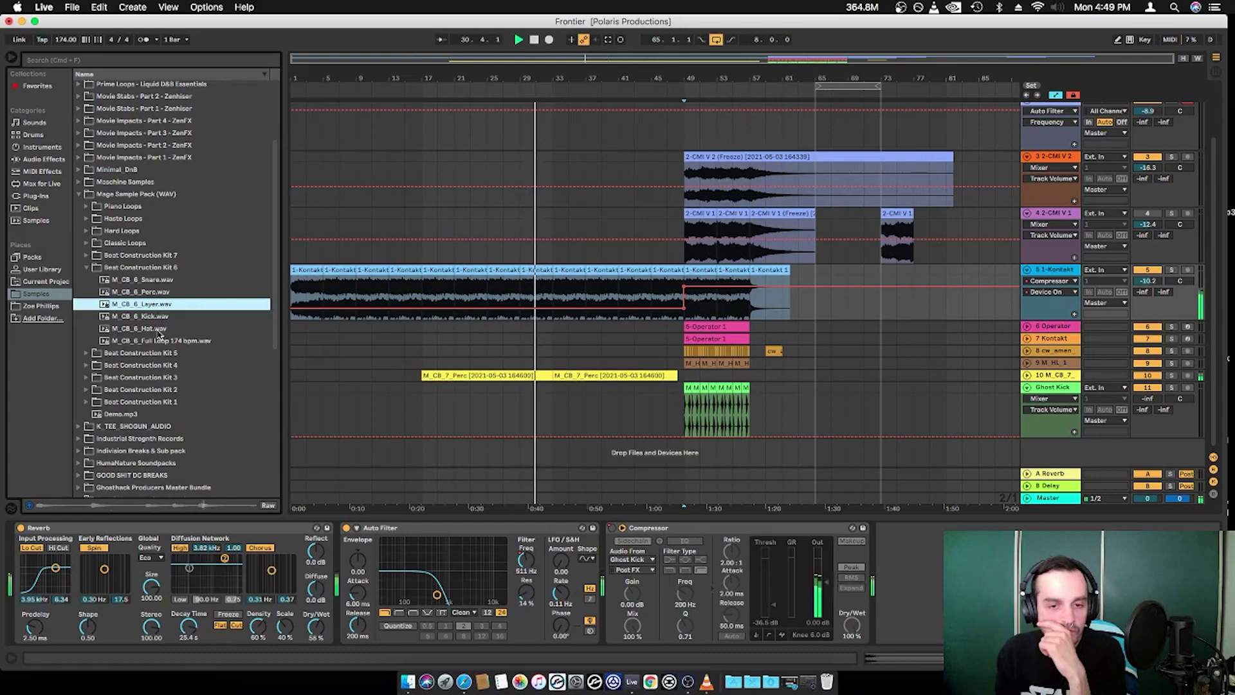
click(164, 317)
click(164, 329)
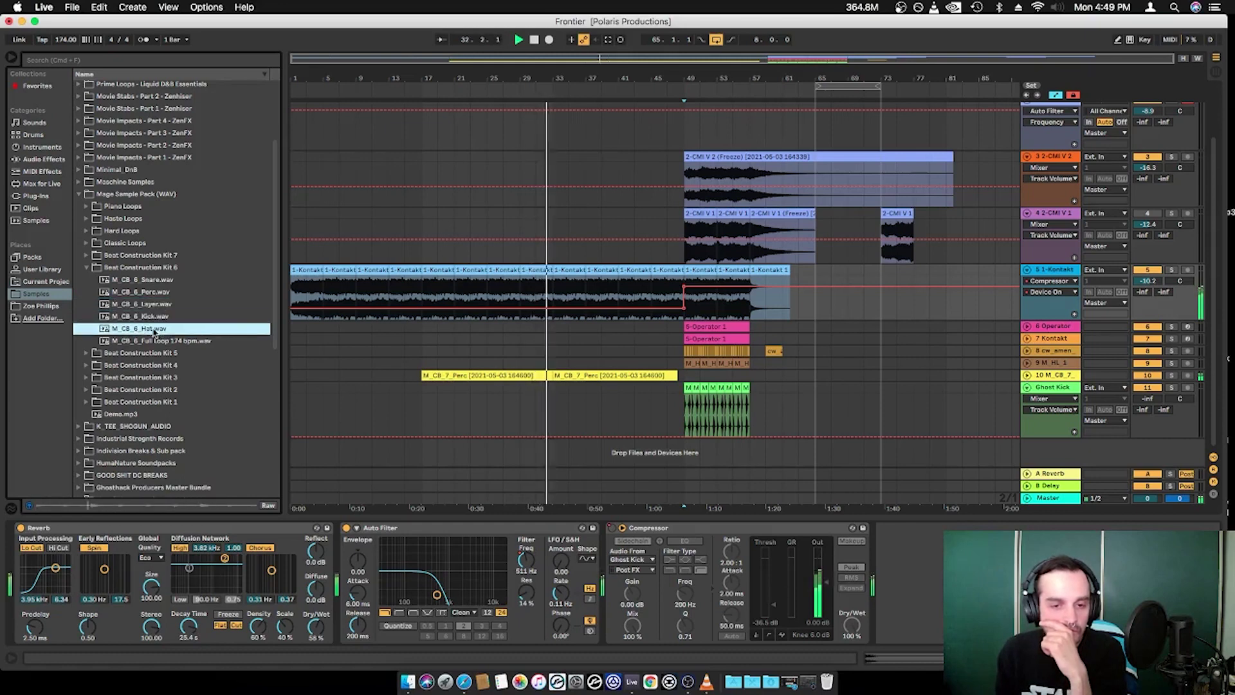
click(156, 269)
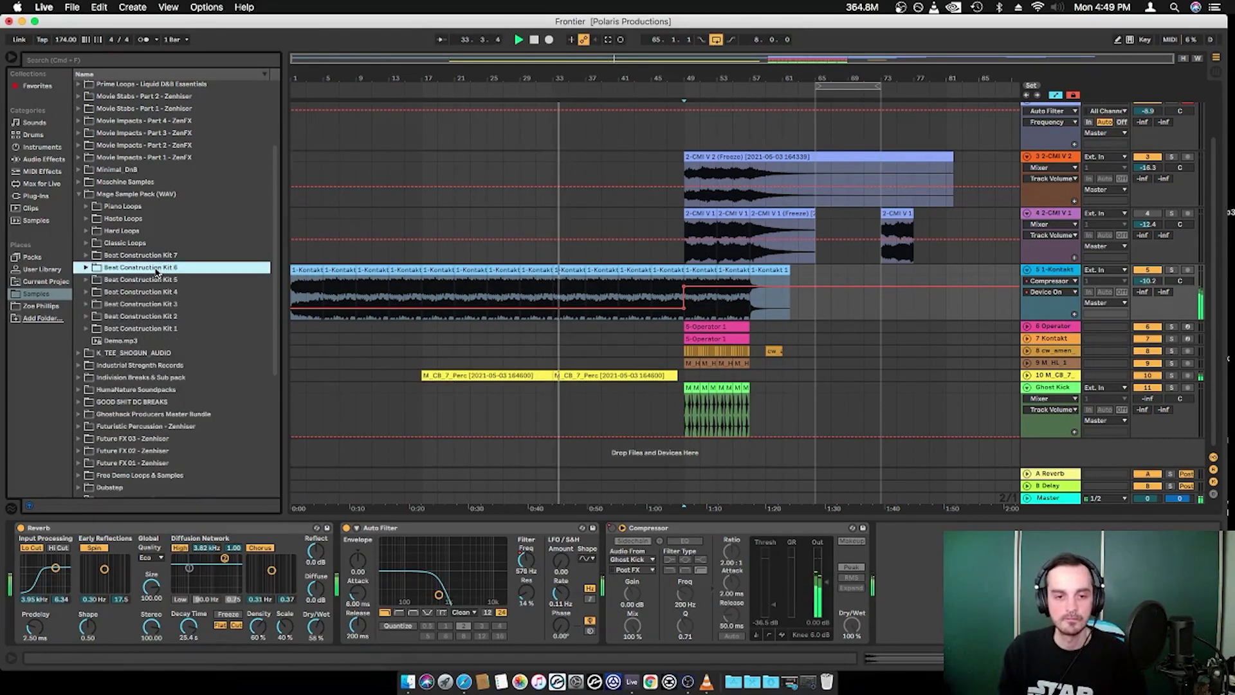
key(space)
drag(146, 328, 226, 338)
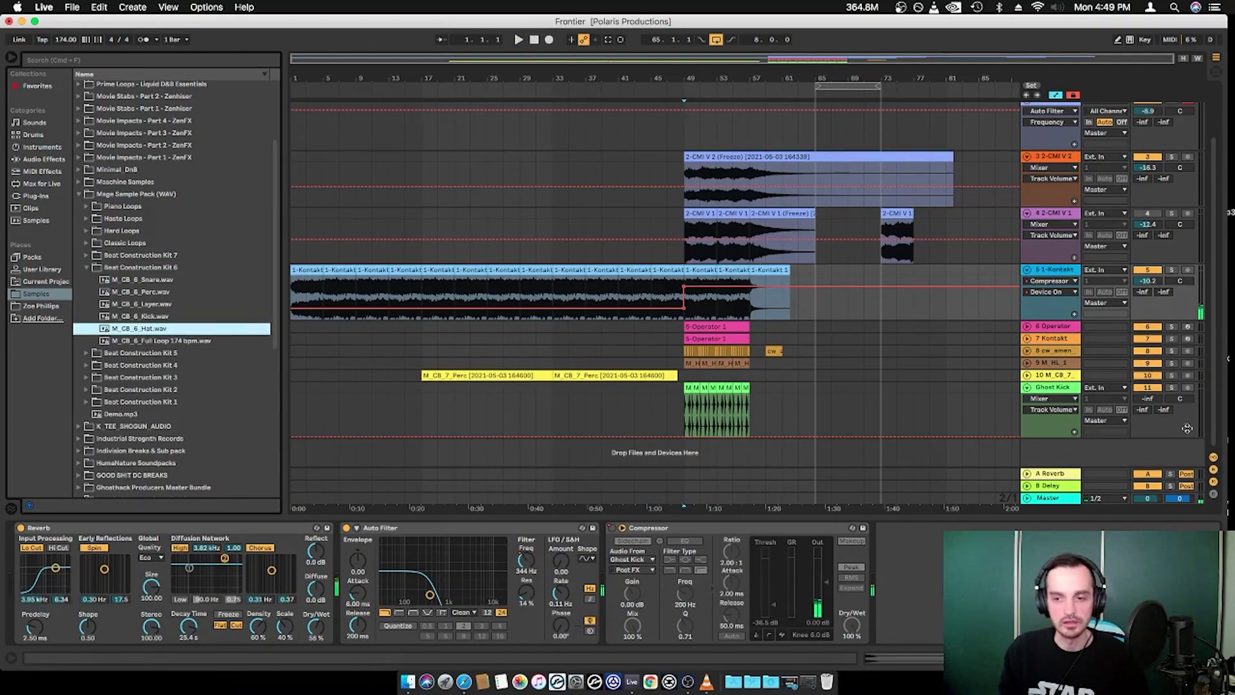
Step: Insert an audio track above Ghost Kick and place M_CB_5_Hat.wav from Beat Construction Kit 5 on it at bar 33
key(super+t)
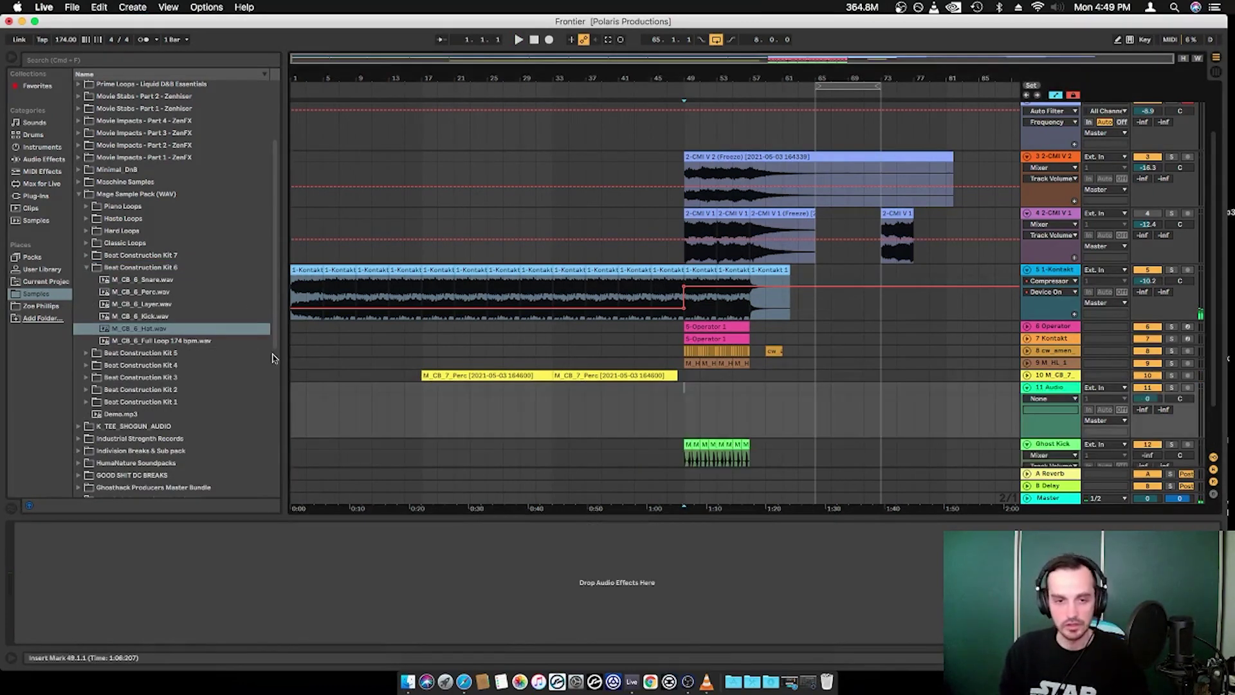
click(137, 269)
click(139, 280)
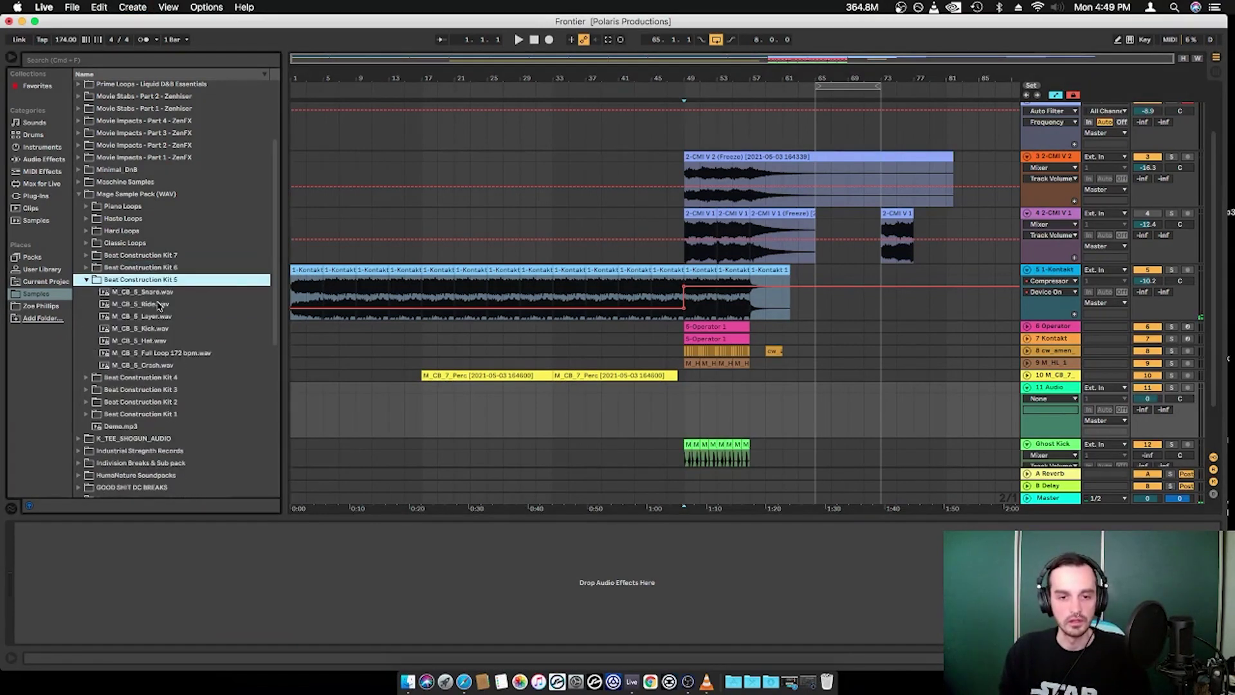
click(140, 341)
key(space)
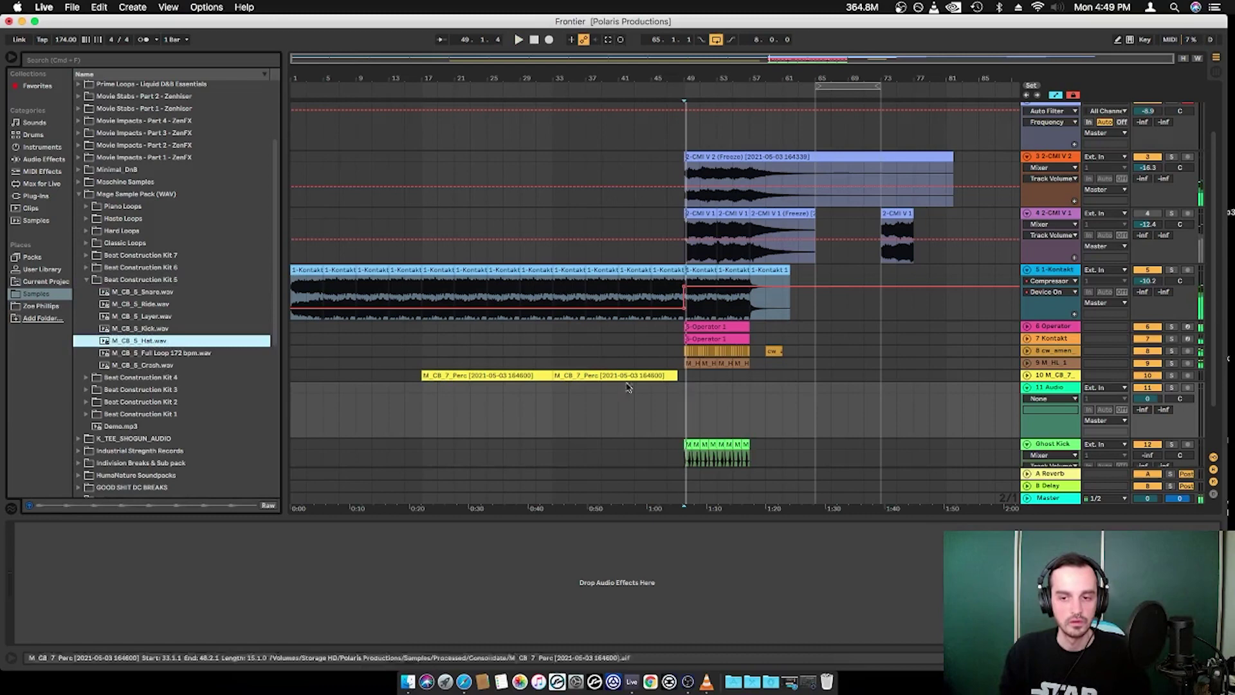
click(556, 407)
drag(182, 341, 557, 405)
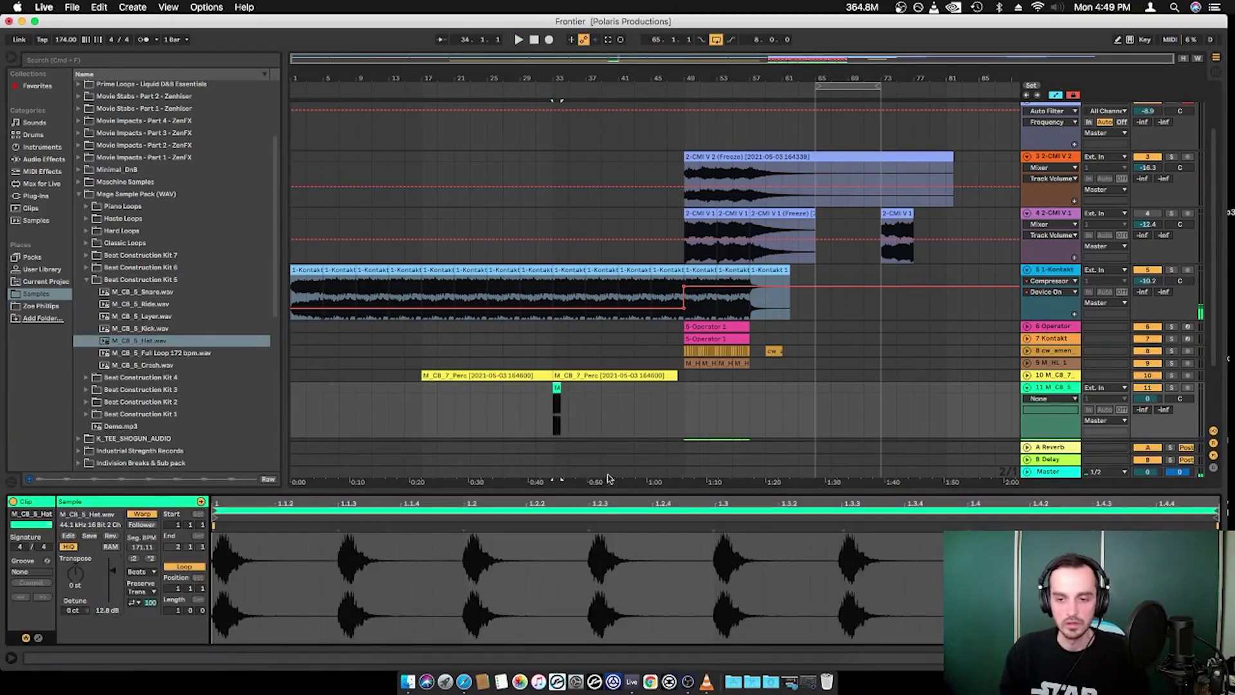
Step: Set the hat track's volume to -9.4 dB and repeat the hat clip into one consolidated four-bar clip from bar 33 to bar 37
drag(1147, 398, 1147, 412)
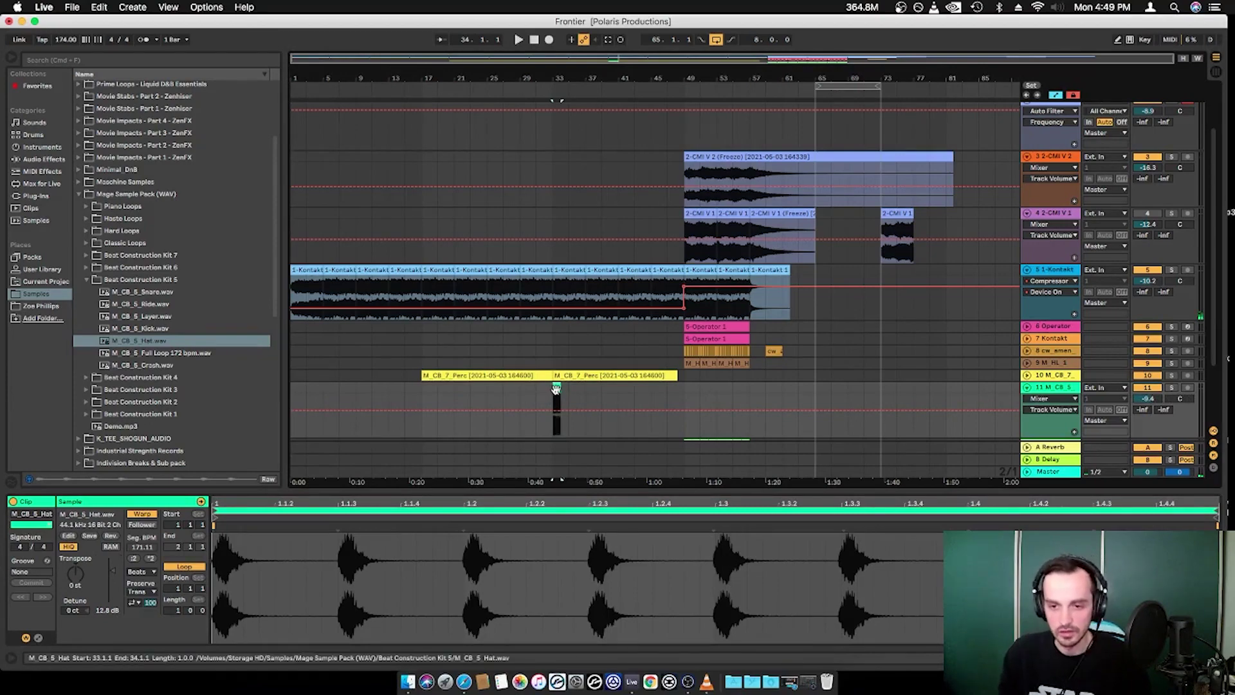
drag(569, 78, 568, 138)
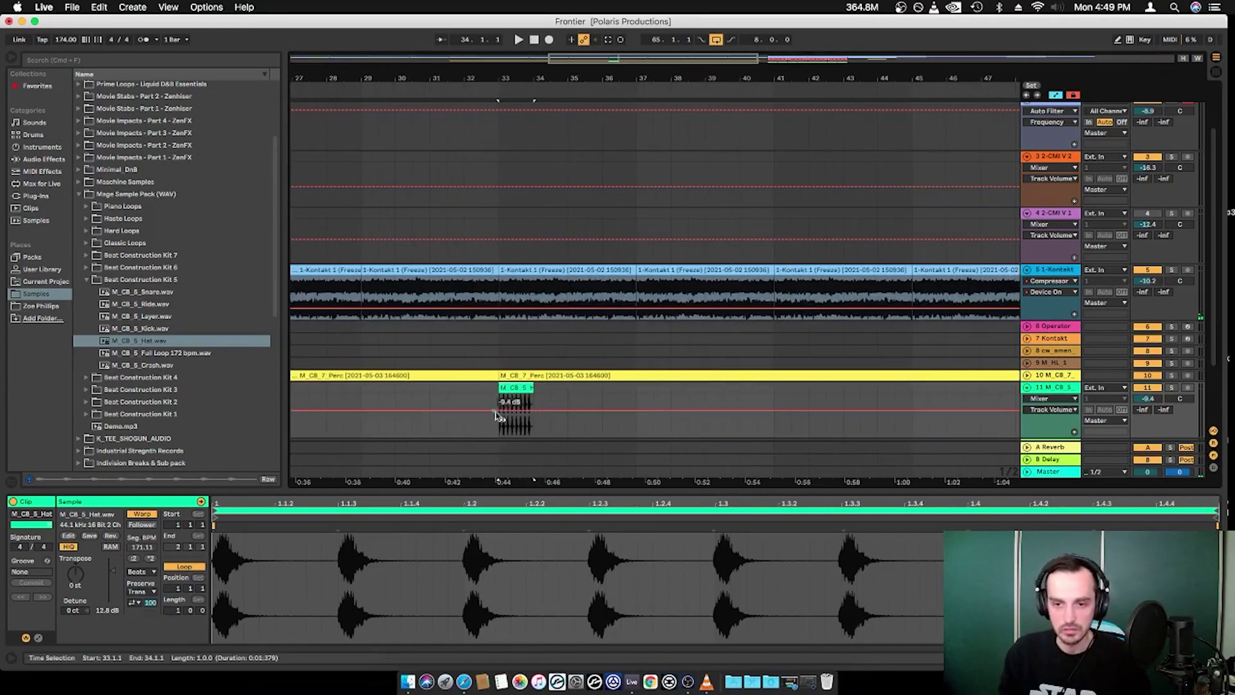
key(super+d)
key(super+d)
key(super+d)
shift+click(521, 388)
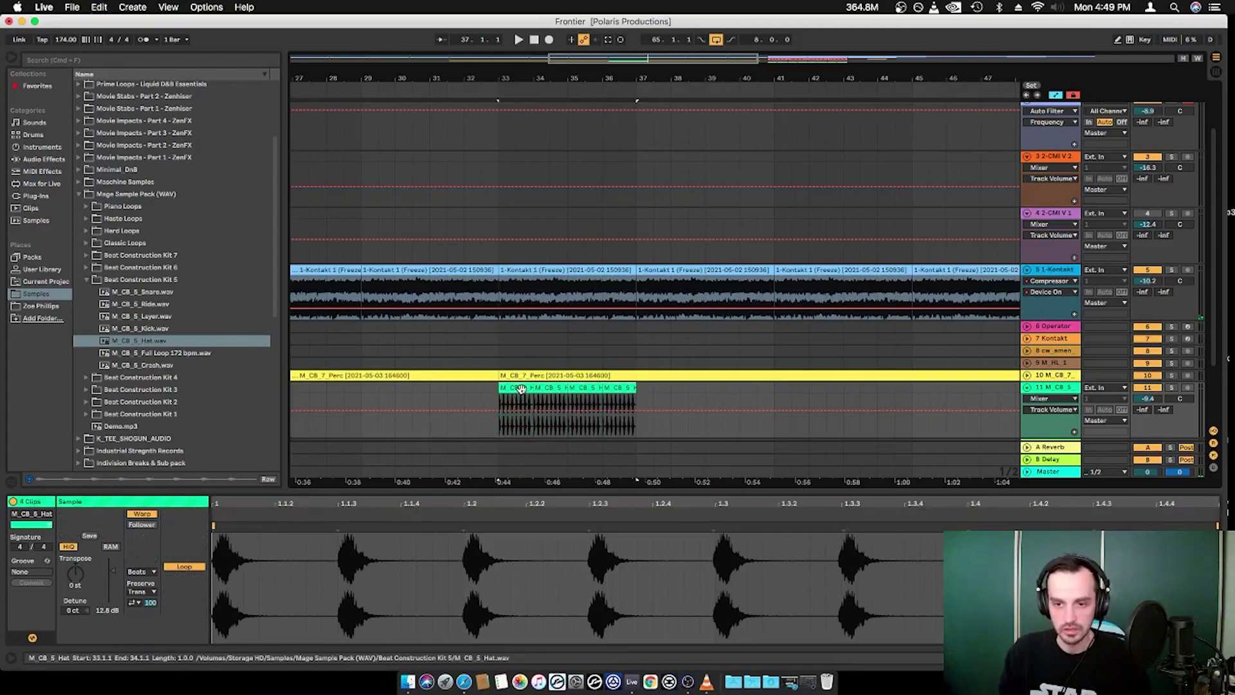
key(super+j)
key(minus)
key(minus)
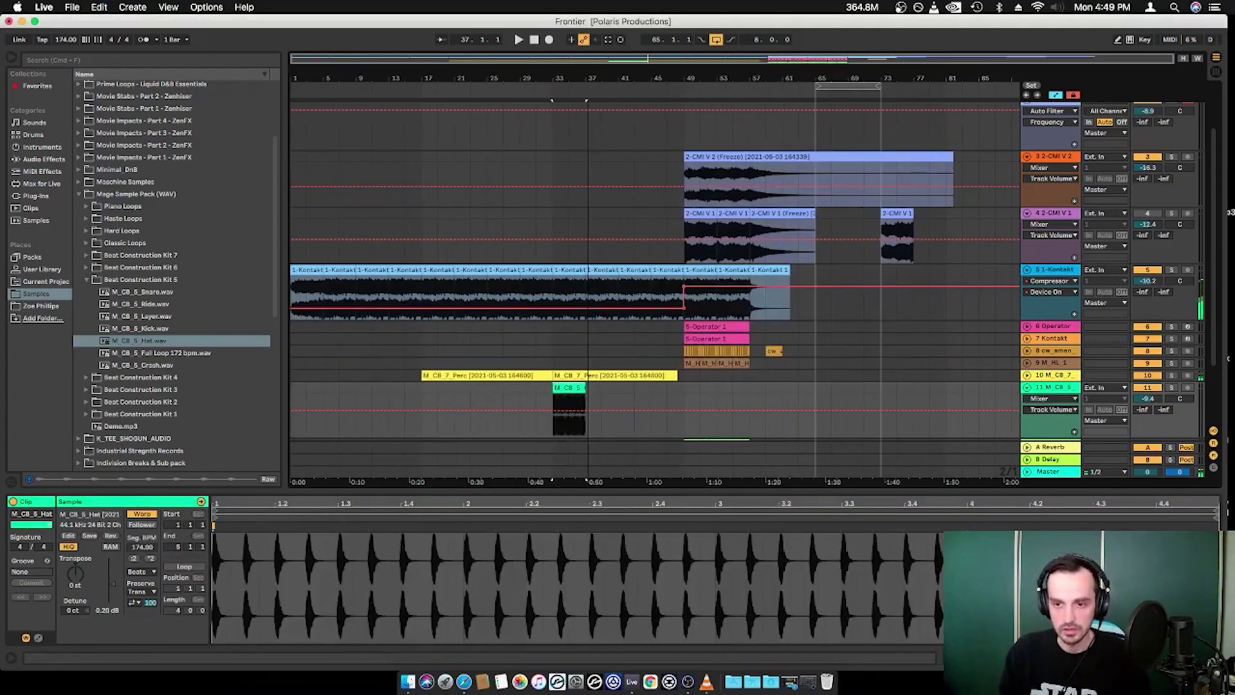
Step: Trim the last hat clip before bar 49 so it ends together with the percussion clip at 48.2.1
scroll(689, 384, up, 5)
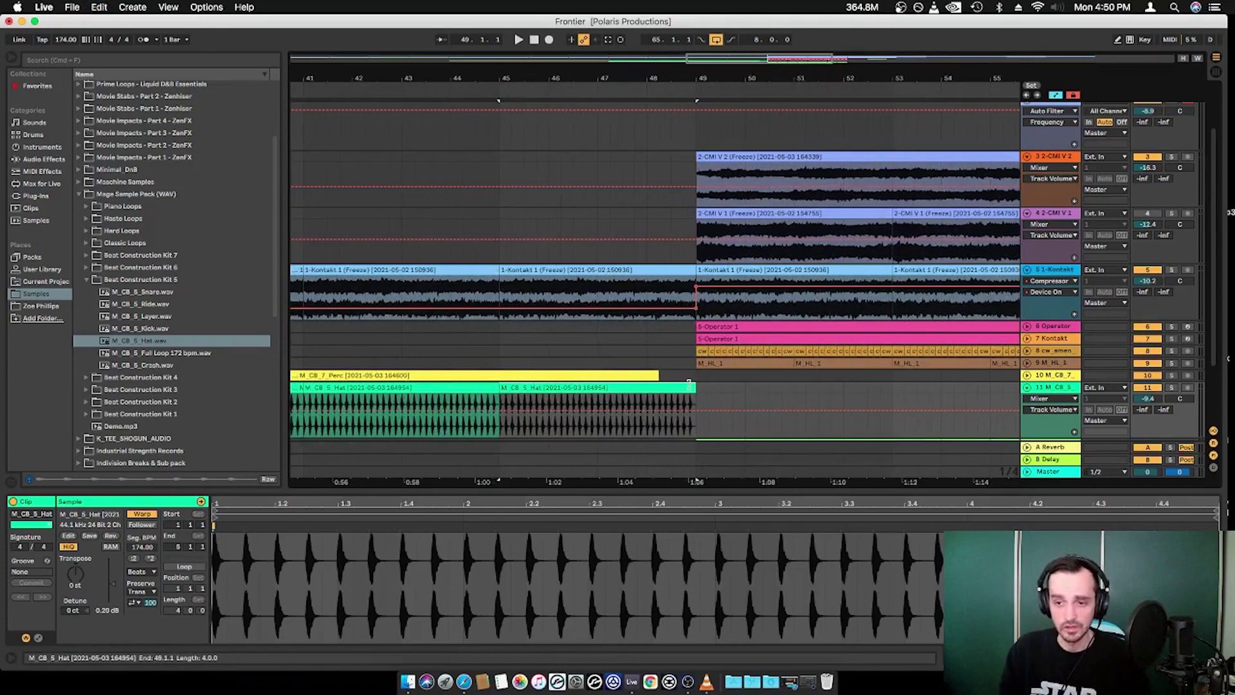
drag(683, 391, 653, 391)
drag(627, 79, 628, 35)
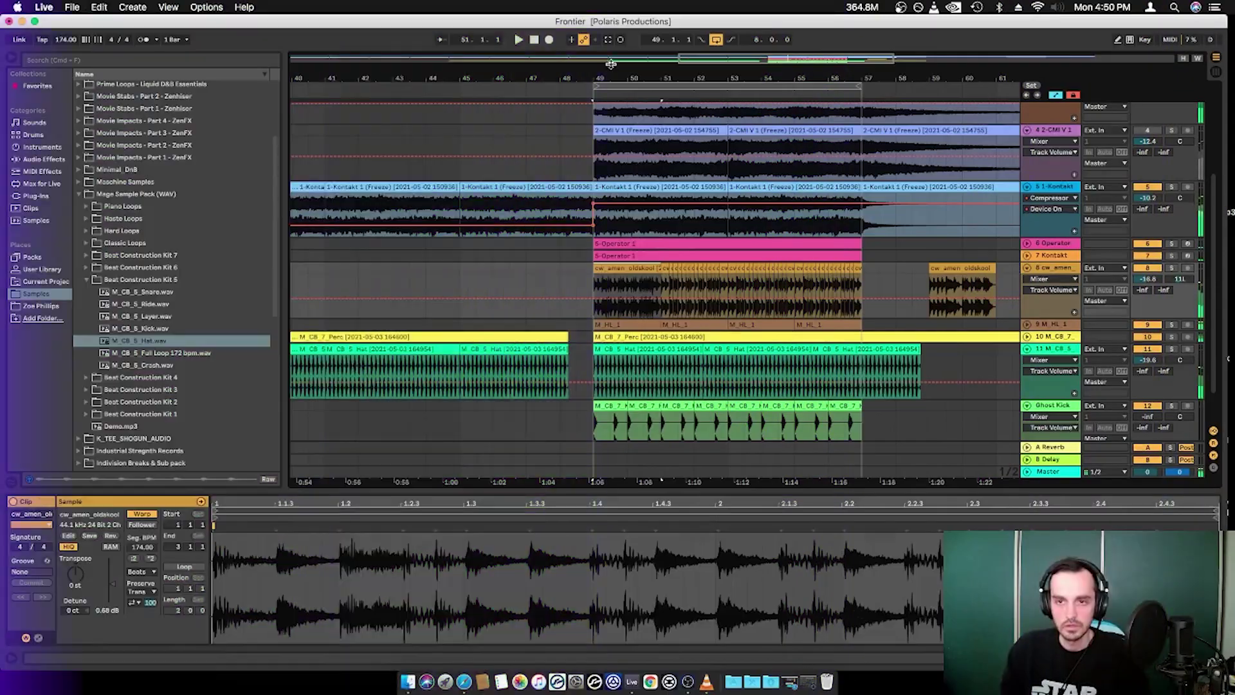
Step: Copy the two-bar cw_amen clip from bar 49 to bar 33 and repeat it up to bar 49
scroll(690, 270, left, 5)
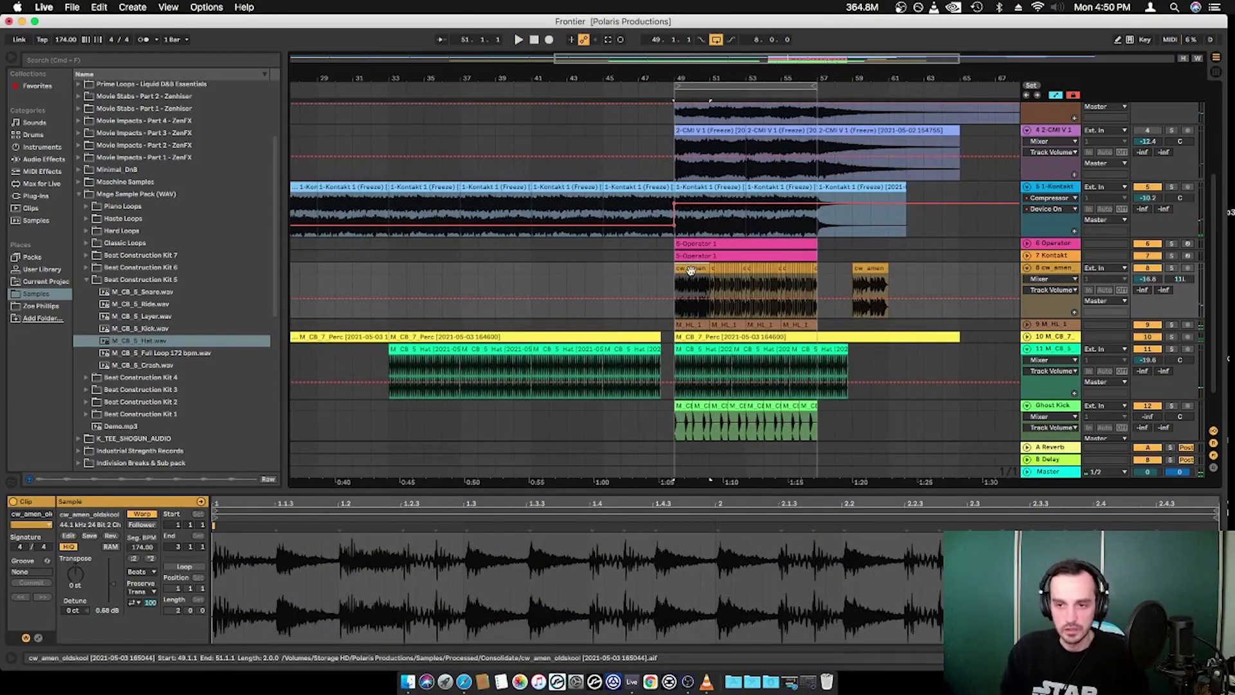
drag(690, 271, 407, 270)
key(ctrl+d)
key(ctrl+d)
key(ctrl+d)
key(ctrl+d)
key(ctrl+d)
key(ctrl+d)
key(ctrl+d)
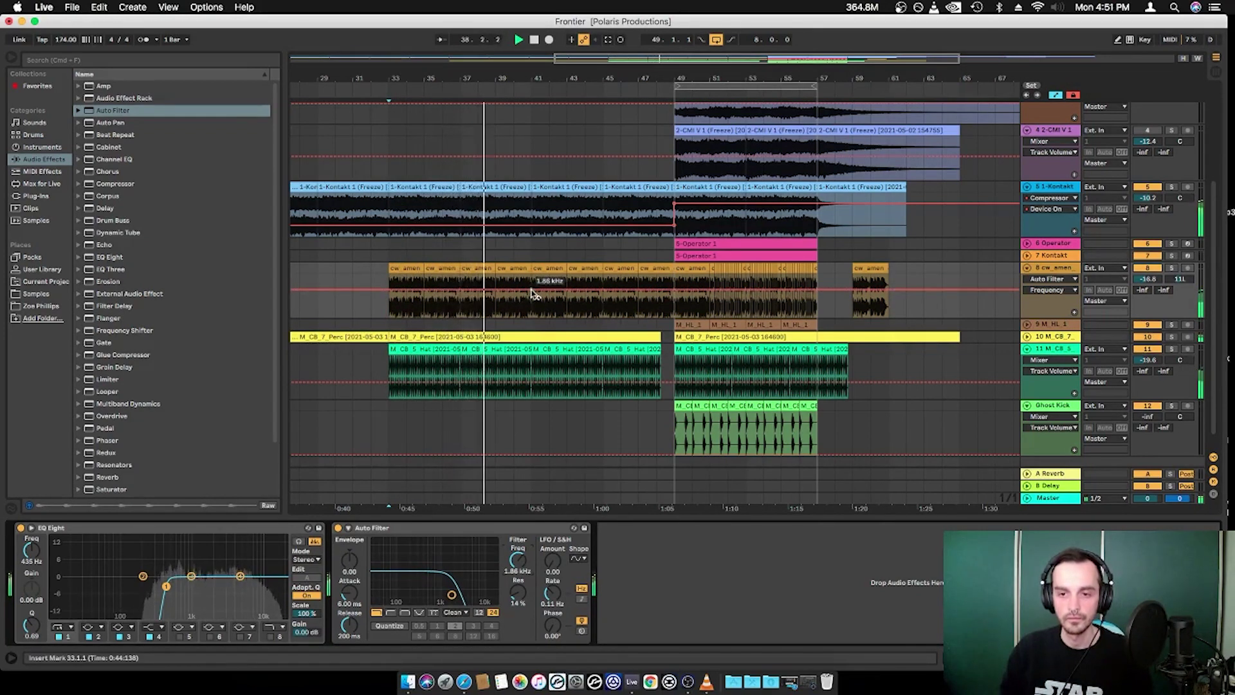
Step: Ramp the cw_amen track's Auto Filter frequency from 1.86 kHz at bar 41 to about 19 kHz at bar 49
drag(674, 289, 674, 274)
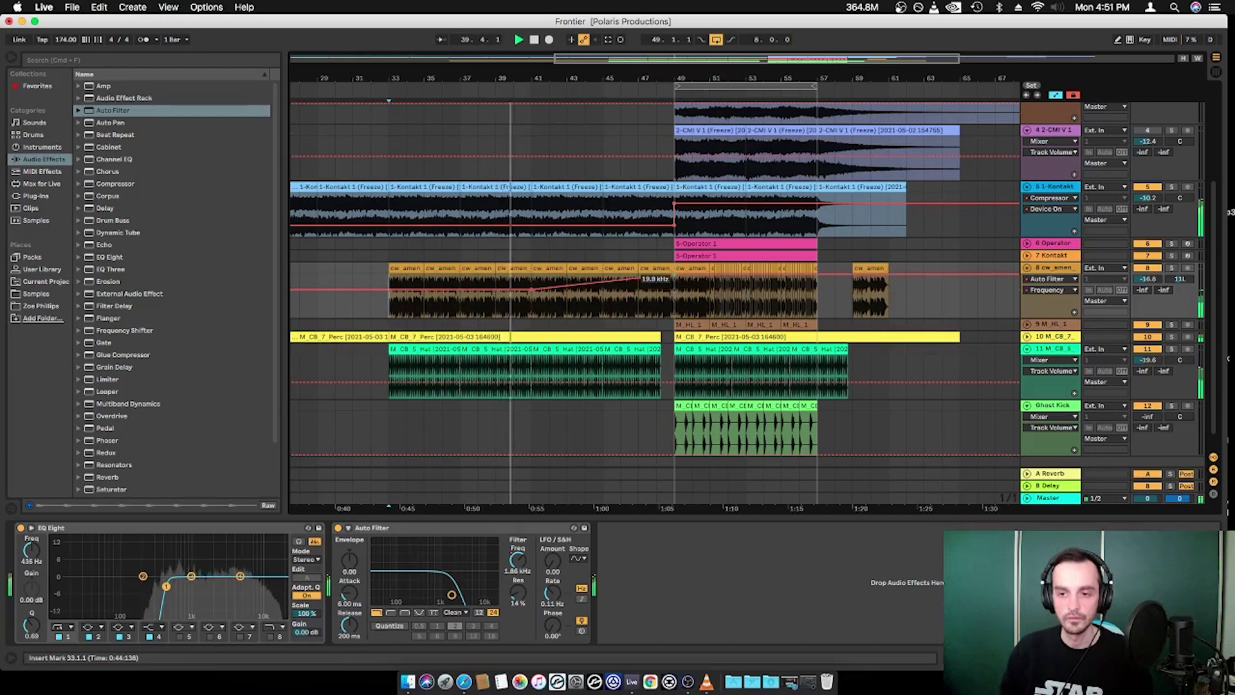
drag(618, 78, 618, 111)
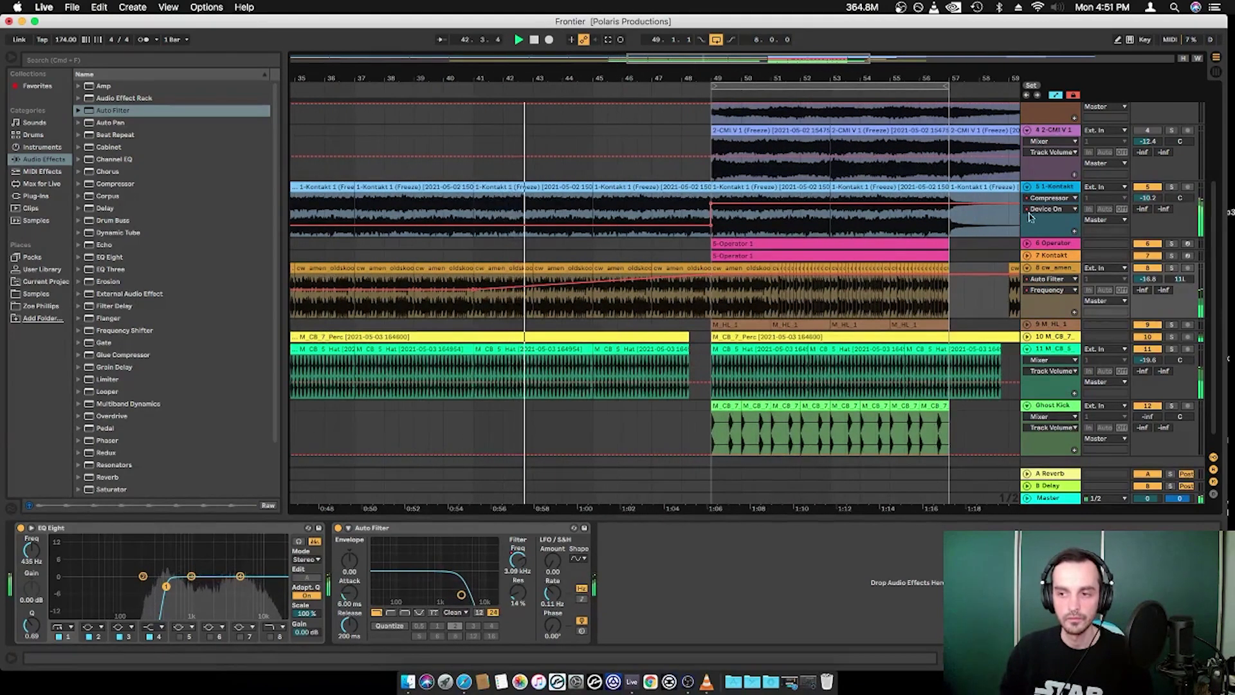
mouse_move(696, 74)
mouse_down()
mouse_move(695, 88)
mouse_move(634, 88)
mouse_move(635, 103)
mouse_up()
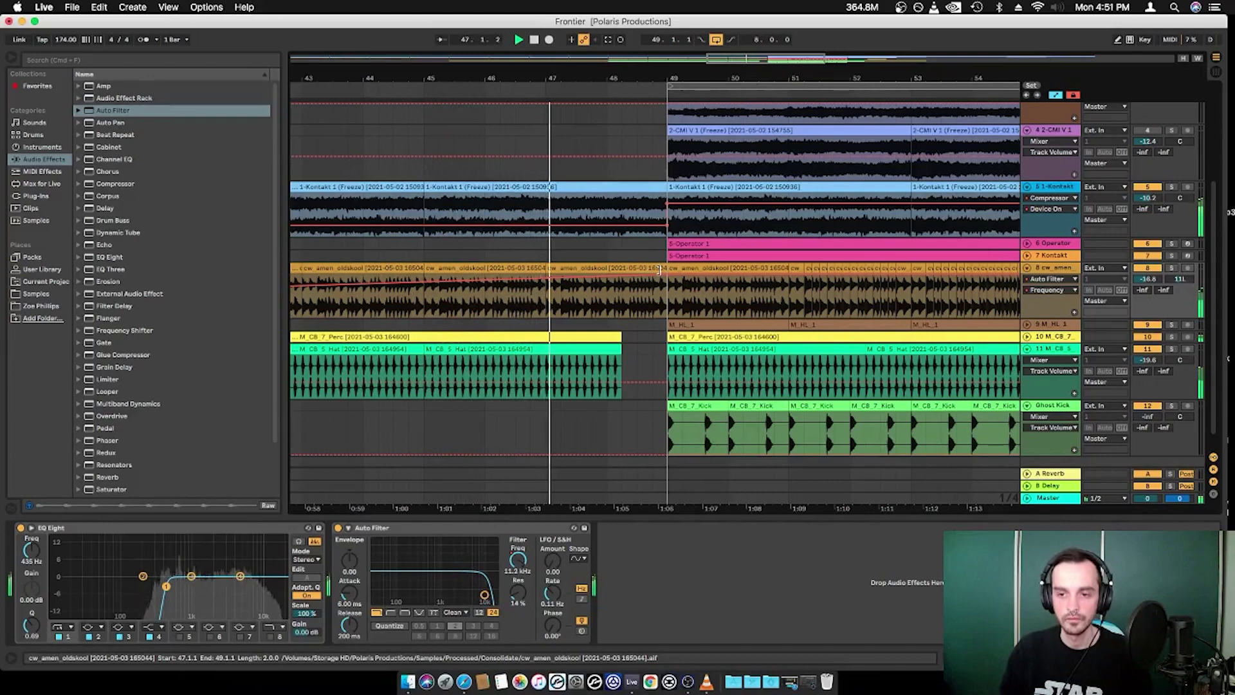
mouse_move(666, 268)
mouse_down()
mouse_move(644, 272)
mouse_move(663, 272)
mouse_up()
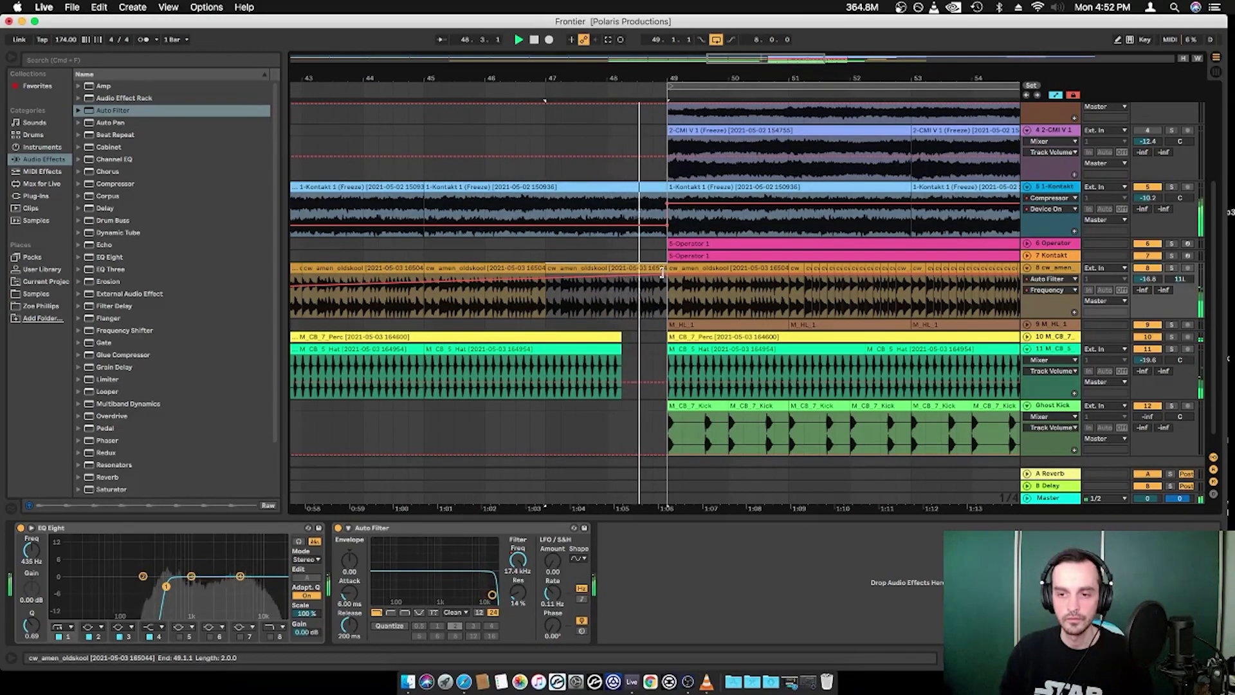
drag(676, 71, 651, 25)
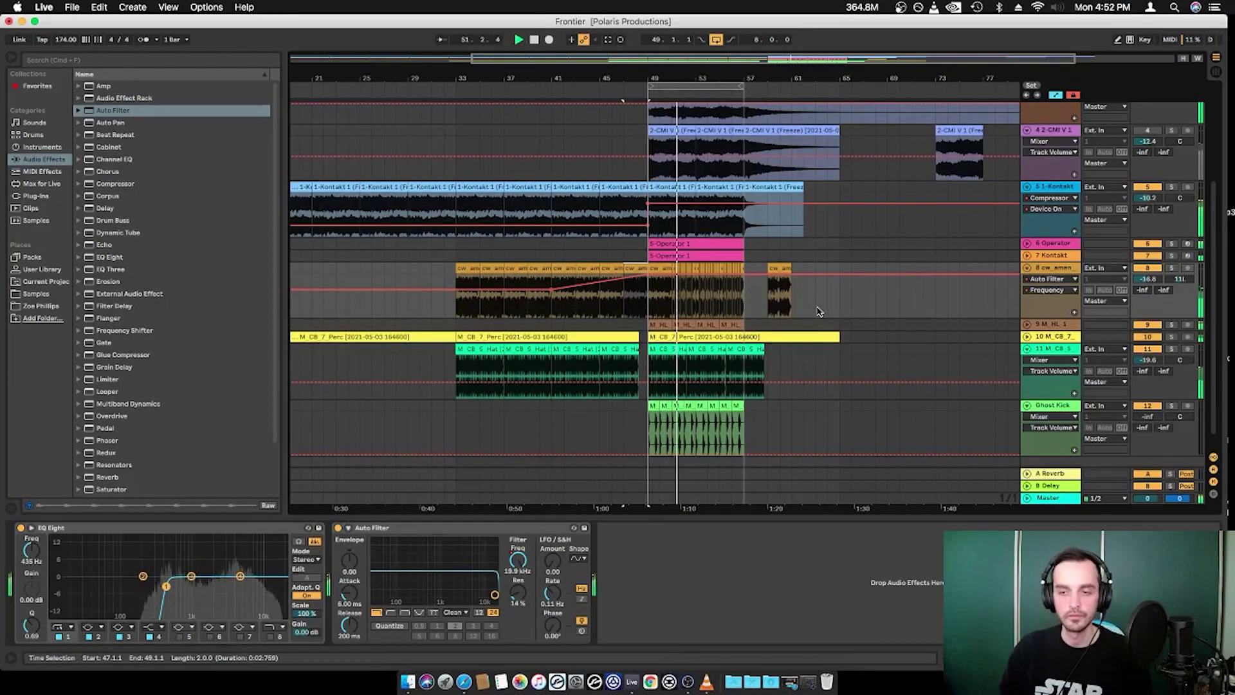
Step: Solo the 2-CMI V 1 track and play it back from bar 49
scroll(820, 310, up, 3)
scroll(836, 319, down, 1)
scroll(862, 325, up, 2)
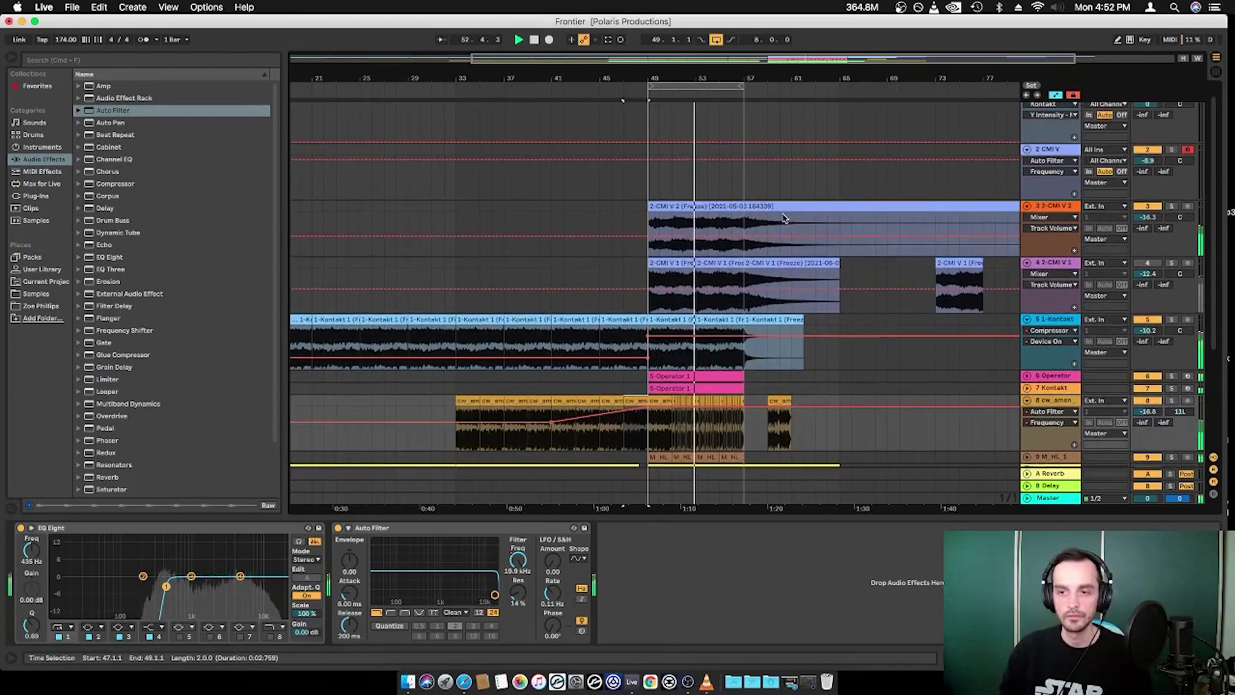
click(778, 206)
key(space)
click(1153, 265)
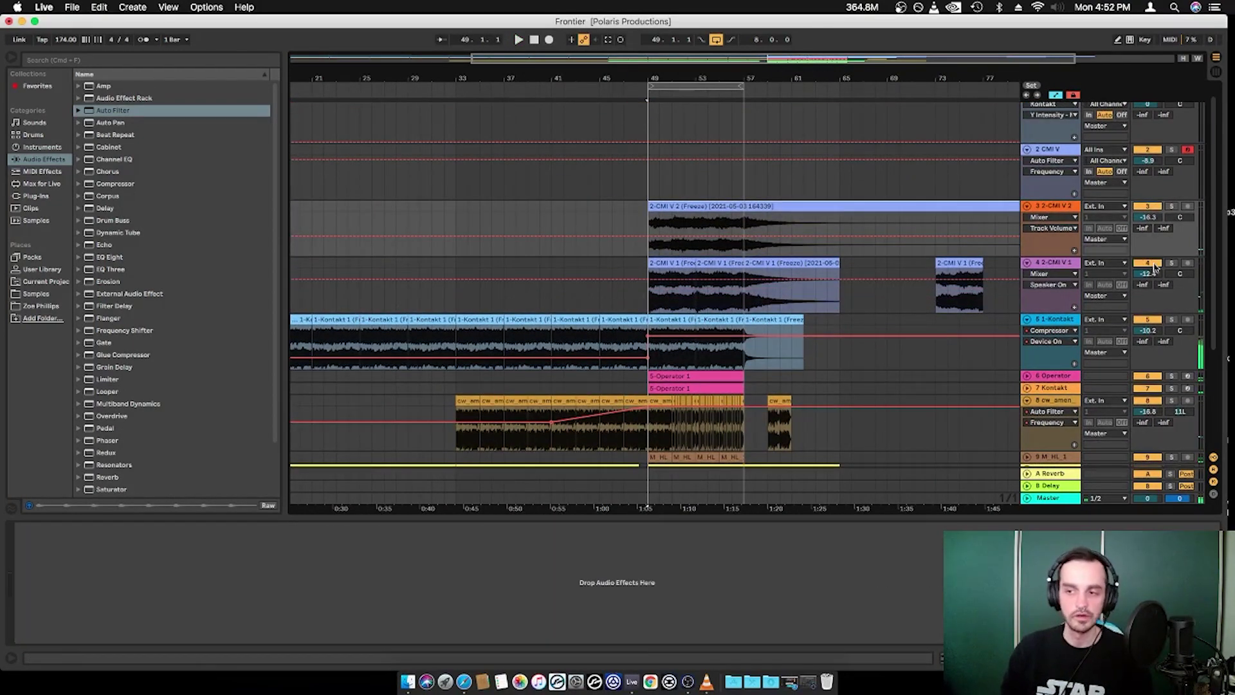
click(1171, 264)
key(space)
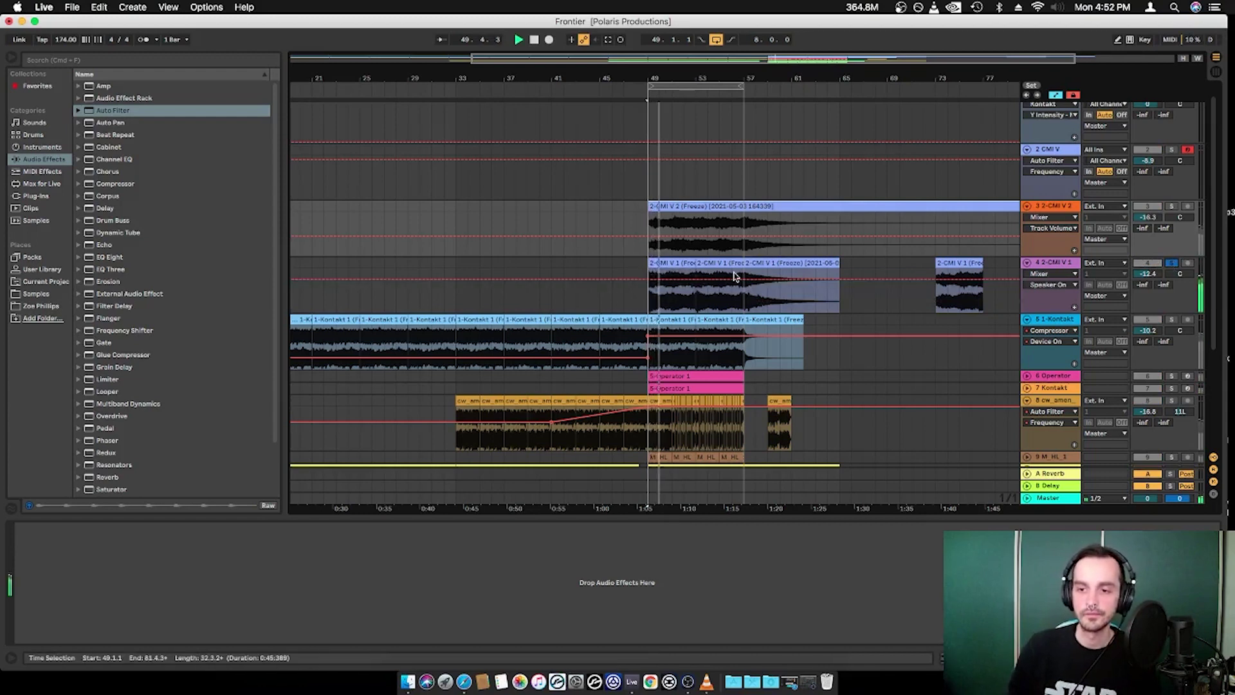
Step: Copy the first eight bars of the 2-CMI V 1 tail clip at bar 57 to bar 41 on the same track
click(766, 263)
key(space)
key(super+c)
click(553, 298)
key(super+v)
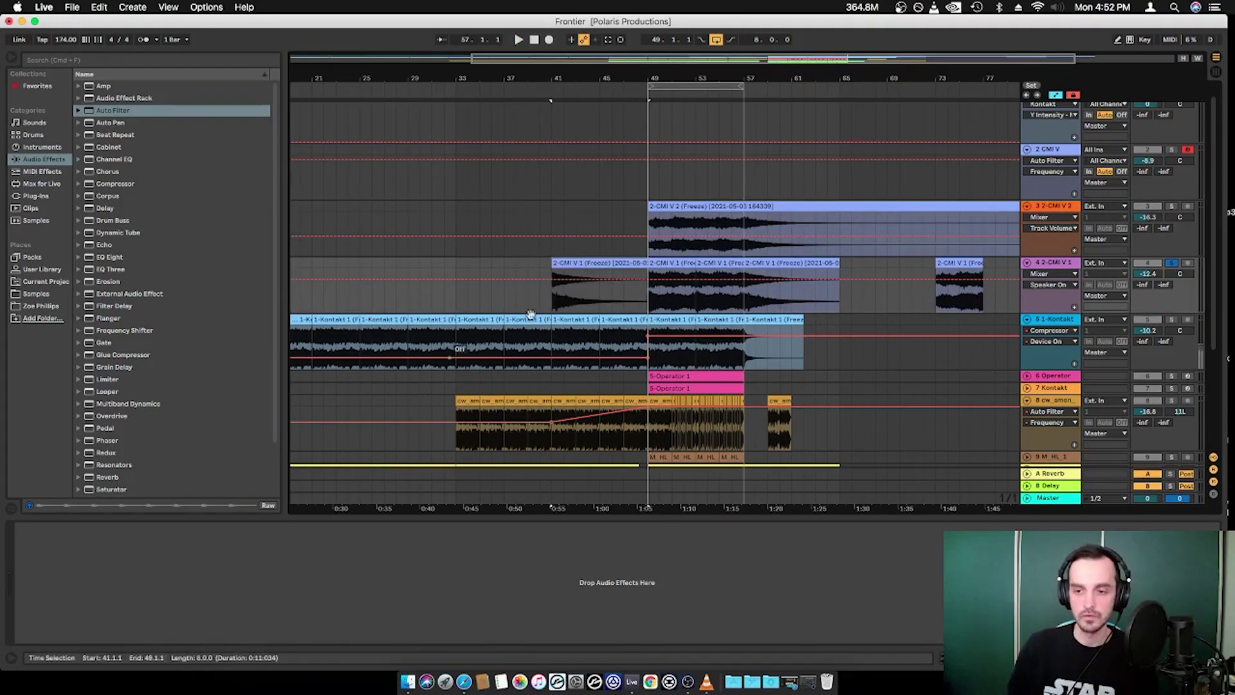
Step: Reverse the copied 2-CMI V 1 clip and play it back from bar 41 into bar 49
double_click(608, 263)
click(111, 535)
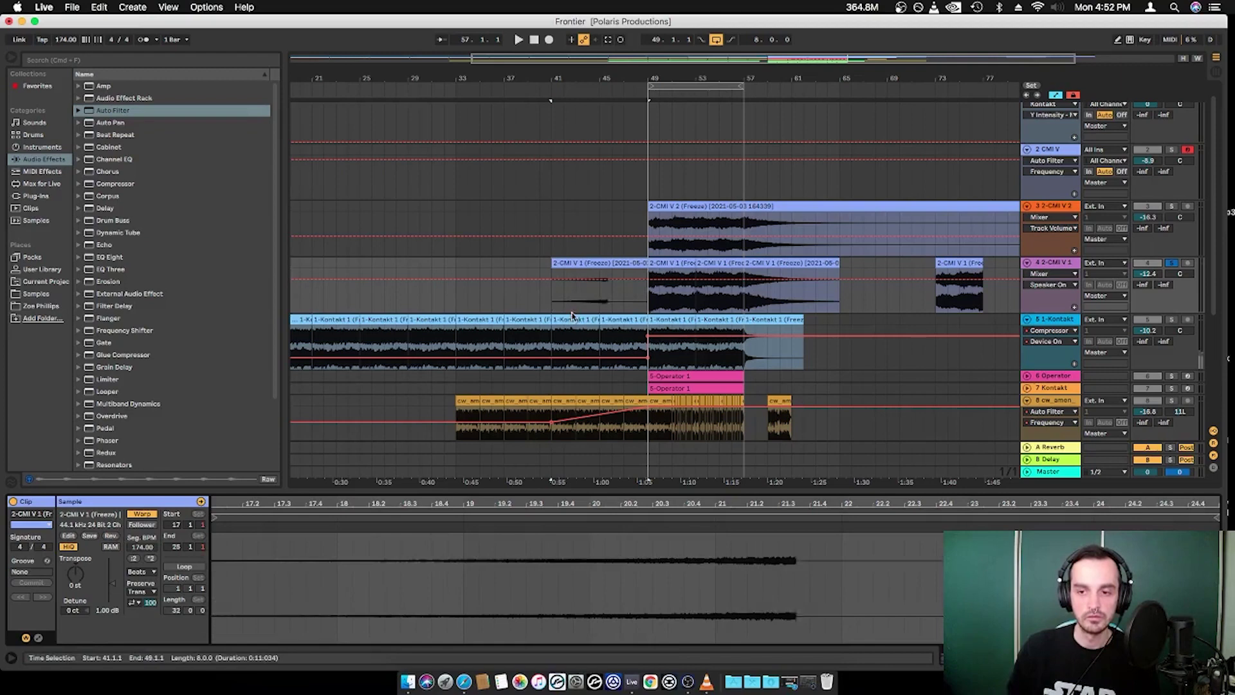
click(552, 305)
key(space)
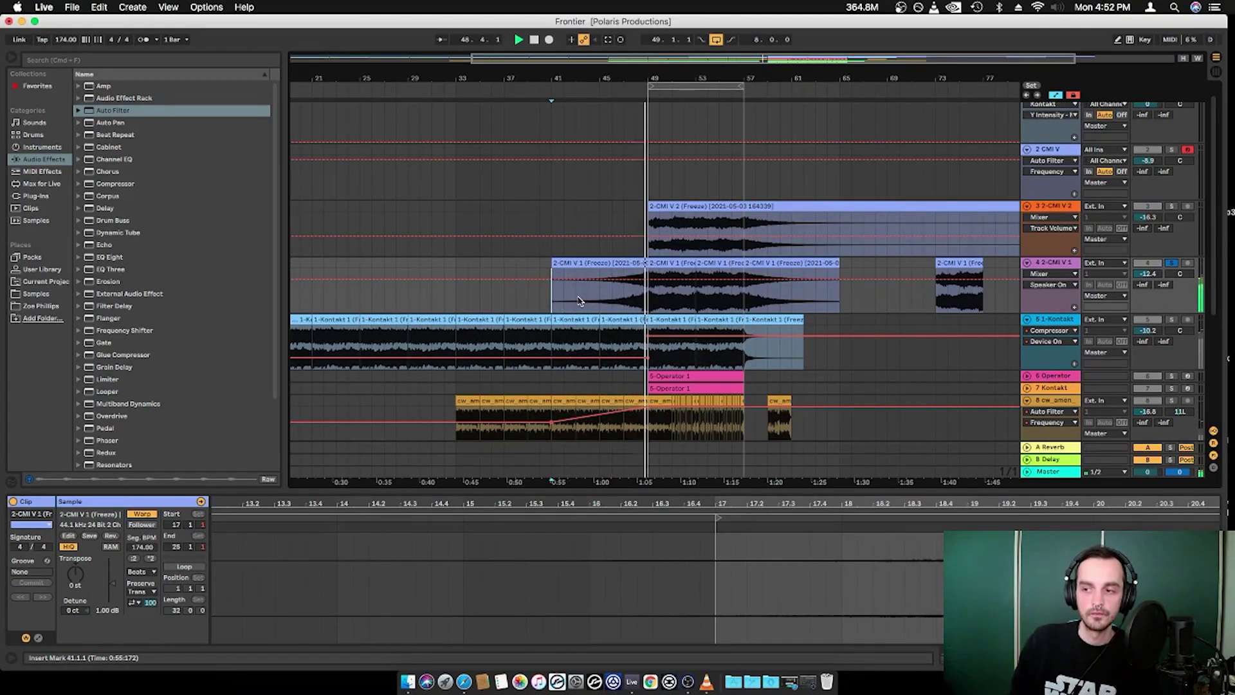
Step: Group the 2-CMI V 1 and 1-Kontakt tracks and name the group PADS
click(1059, 319)
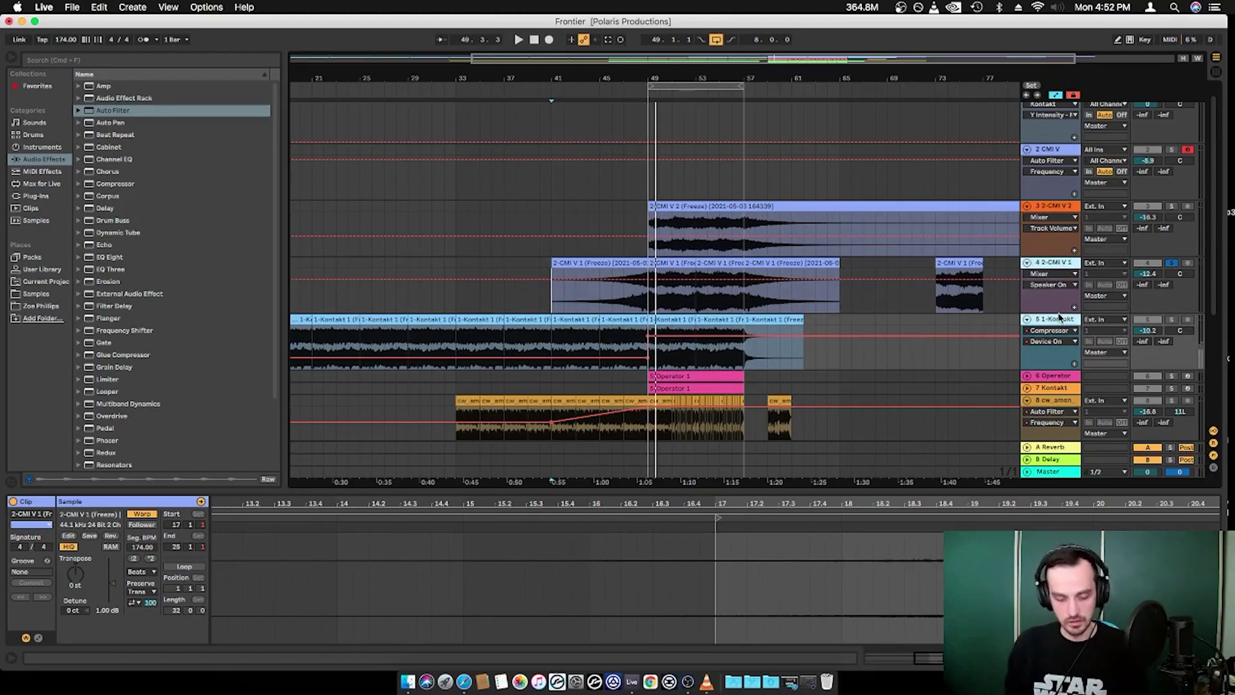
key(super+g)
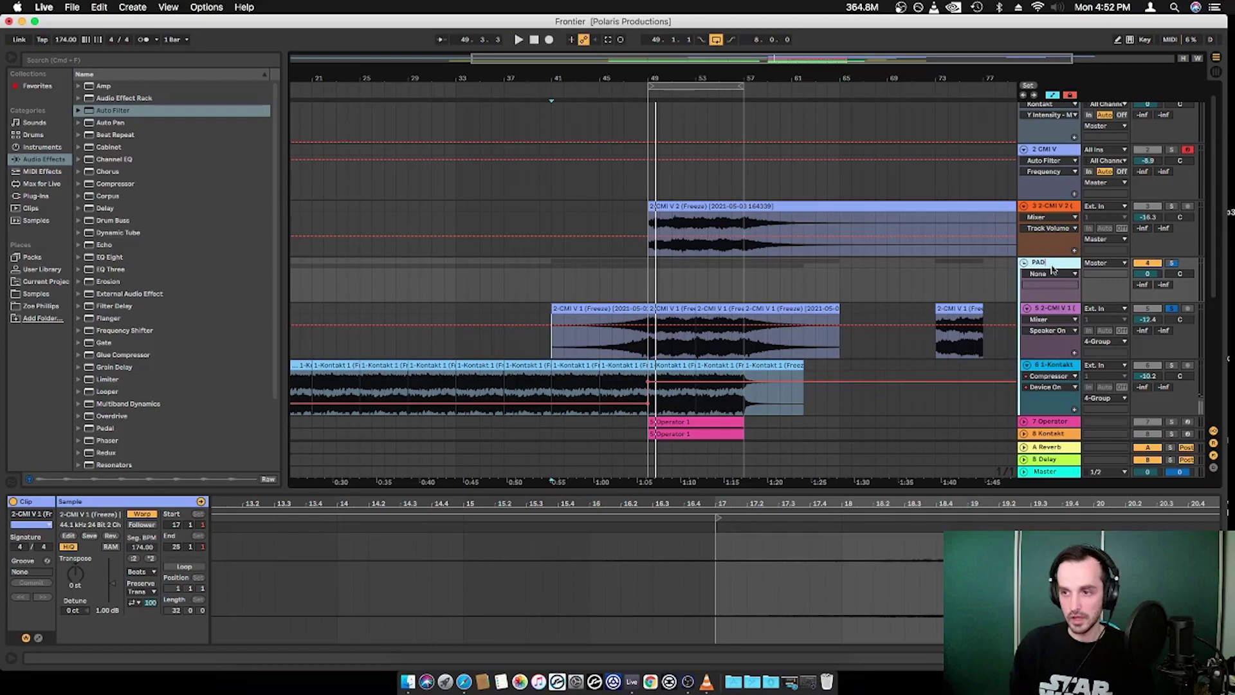
key(Return)
Step: Copy the Ghost Kick sidechain Compressor from the 1-Kontakt audio track onto the PADS group
double_click(1050, 367)
scroll(669, 443, down, 3)
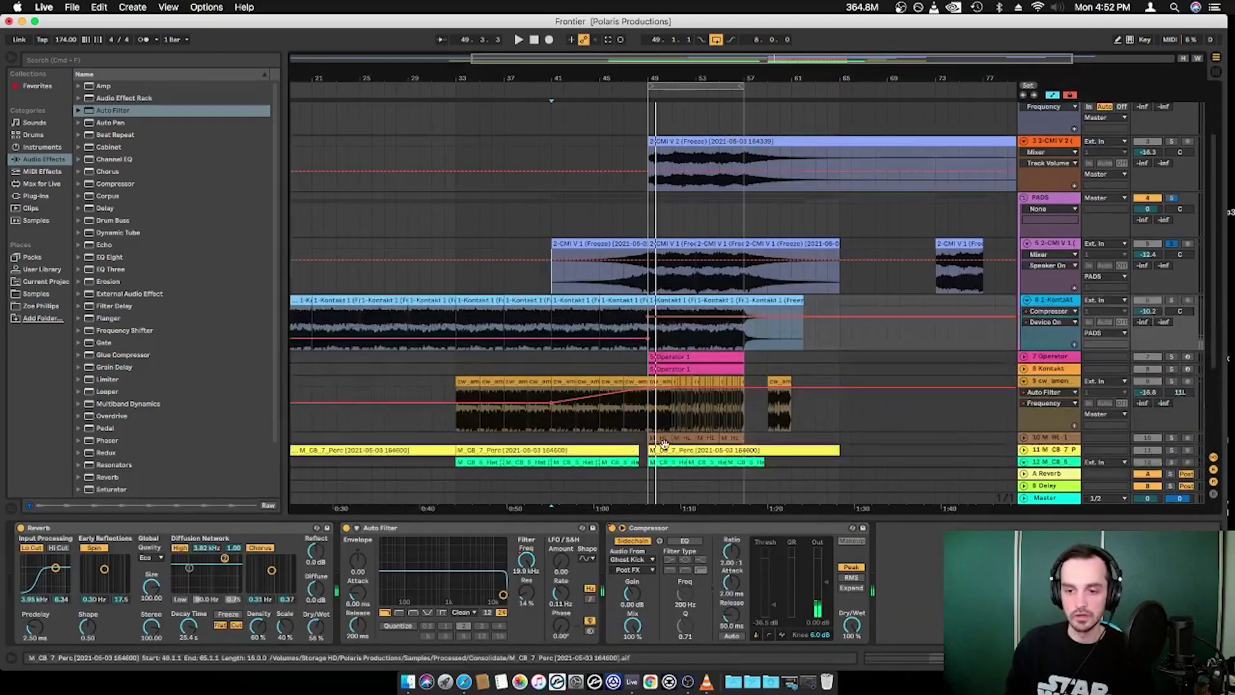
right_click(688, 534)
click(709, 546)
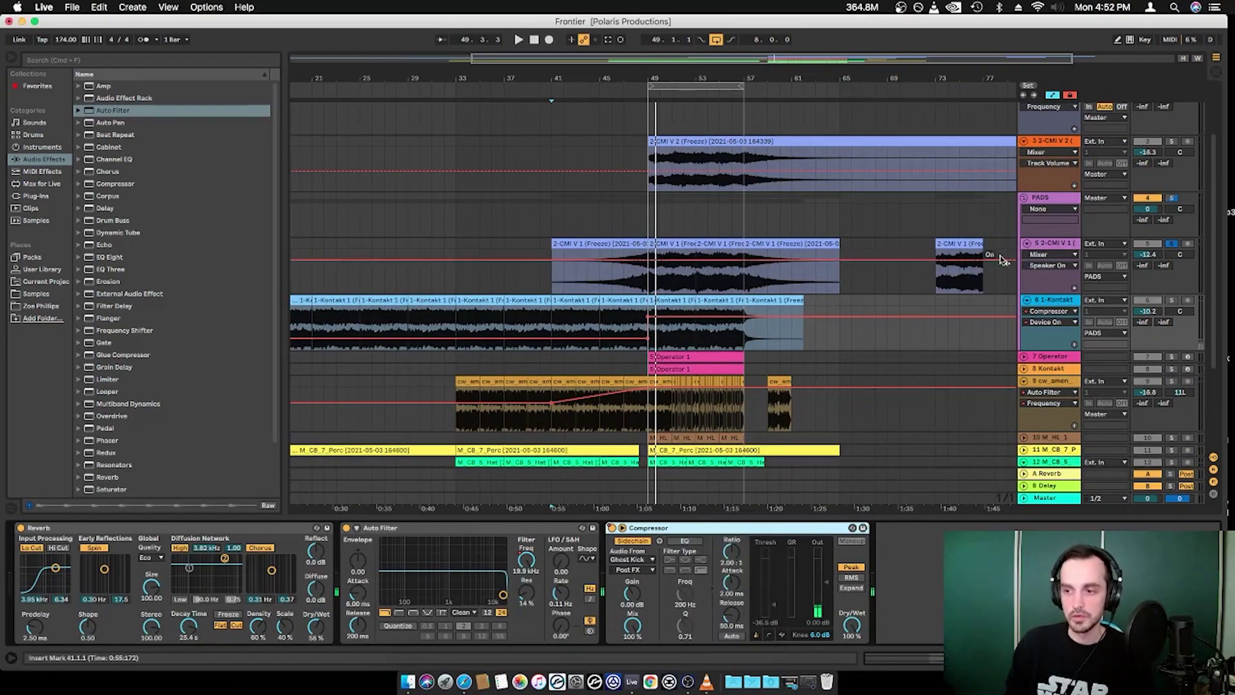
click(1050, 198)
right_click(405, 600)
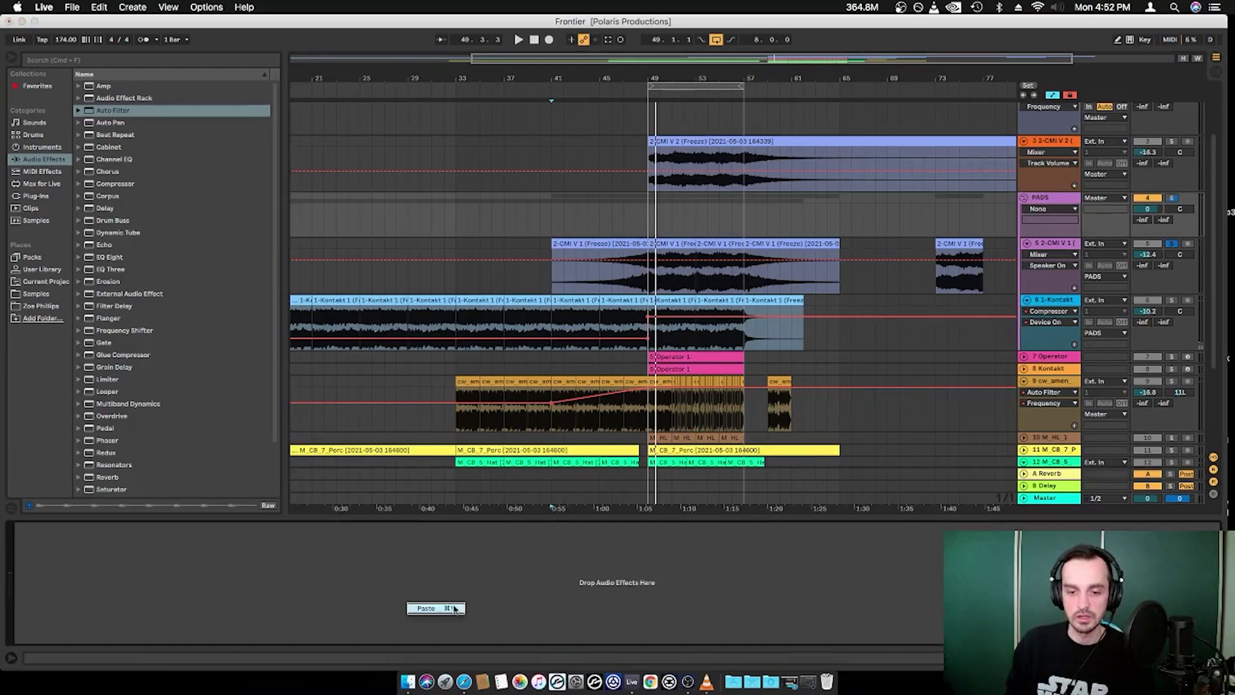
click(424, 608)
Step: Delete the Compressor from the 1-Kontakt audio track and play back the arrangement
click(1038, 306)
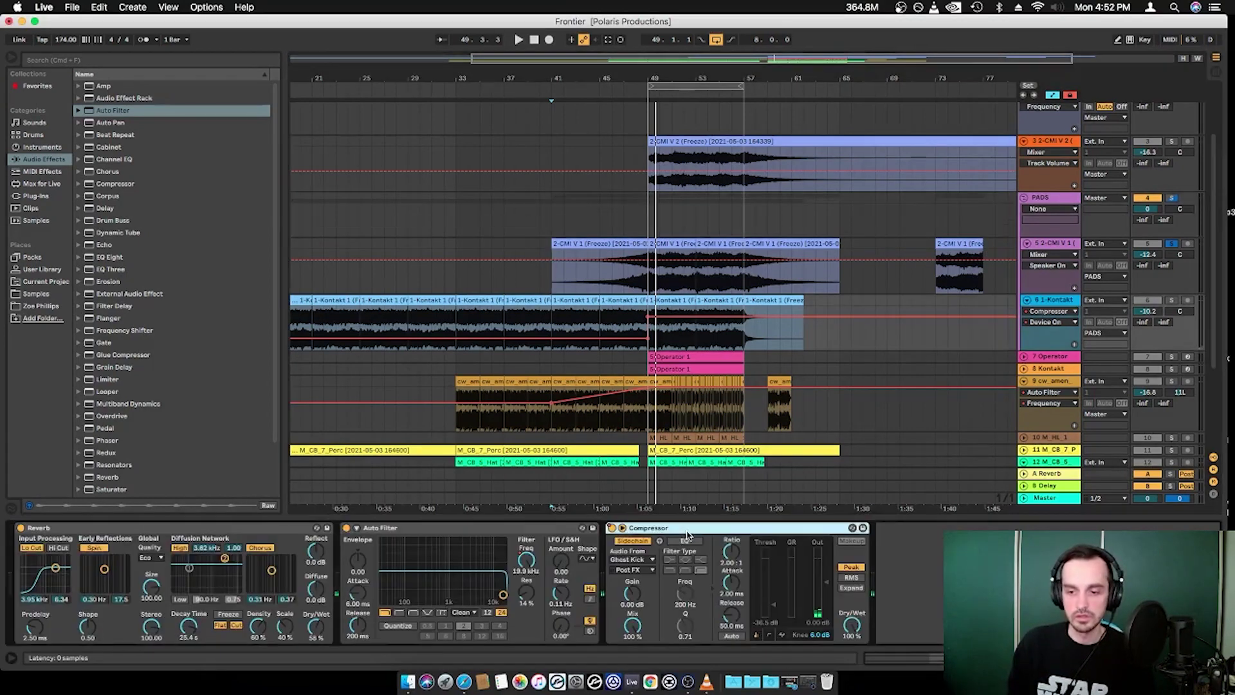
key(Delete)
click(560, 281)
key(space)
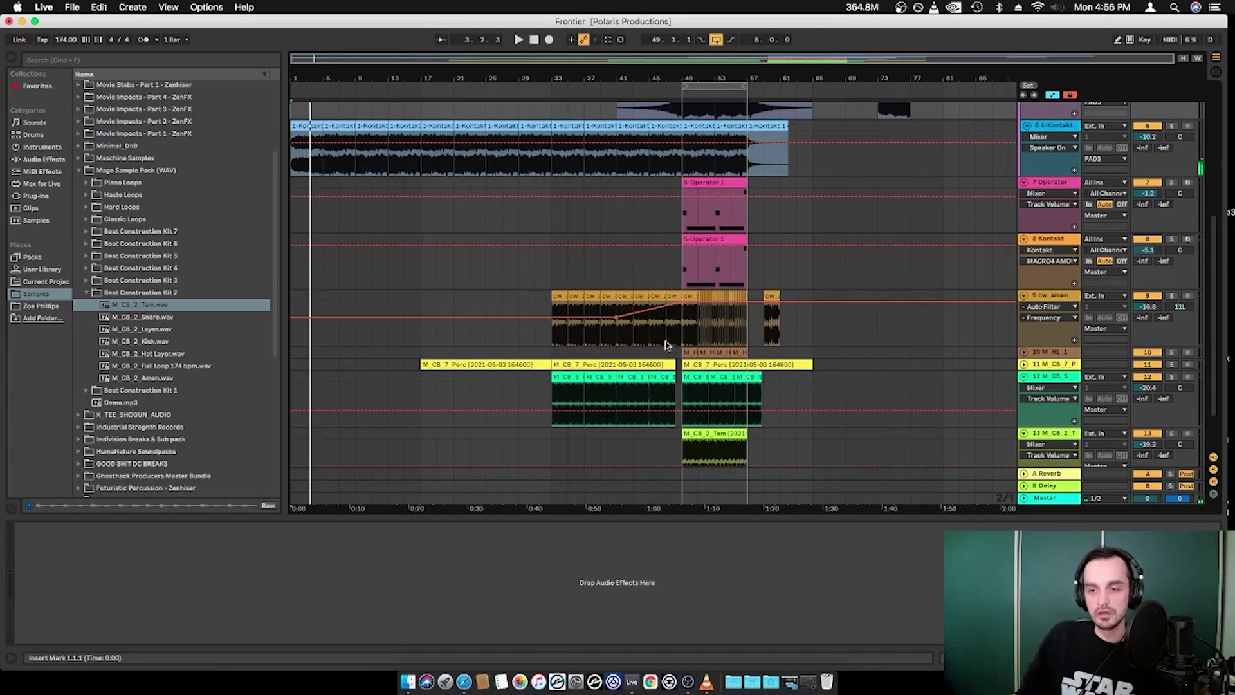
Step: Fold the lower percussion tracks and the Operator, second Kontakt and cw_amen tracks in the arrangement
scroll(577, 346, down, 3)
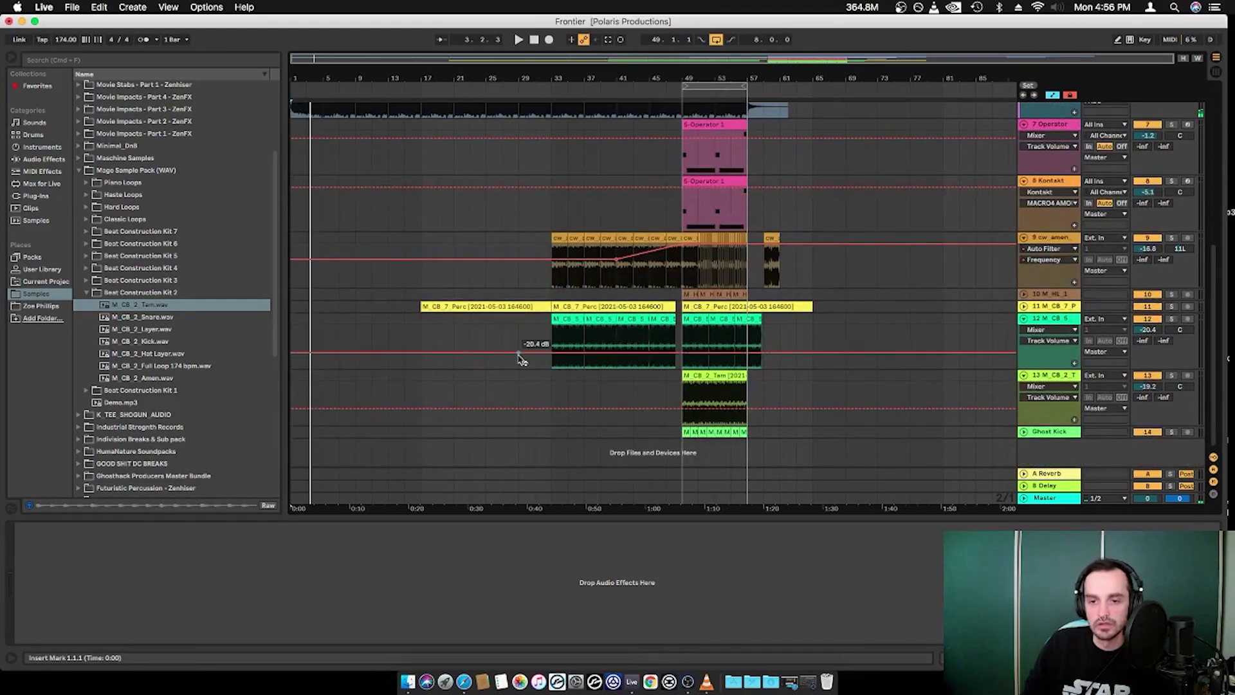
click(1023, 307)
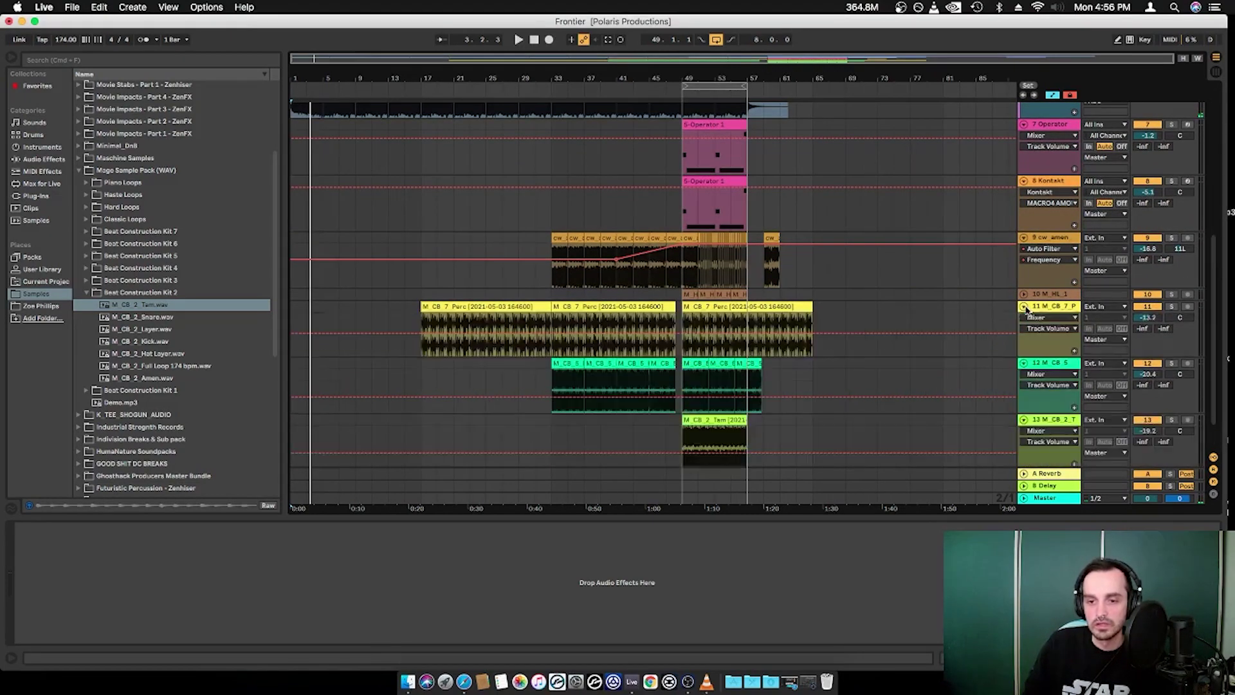
click(1024, 307)
click(1024, 318)
click(1023, 330)
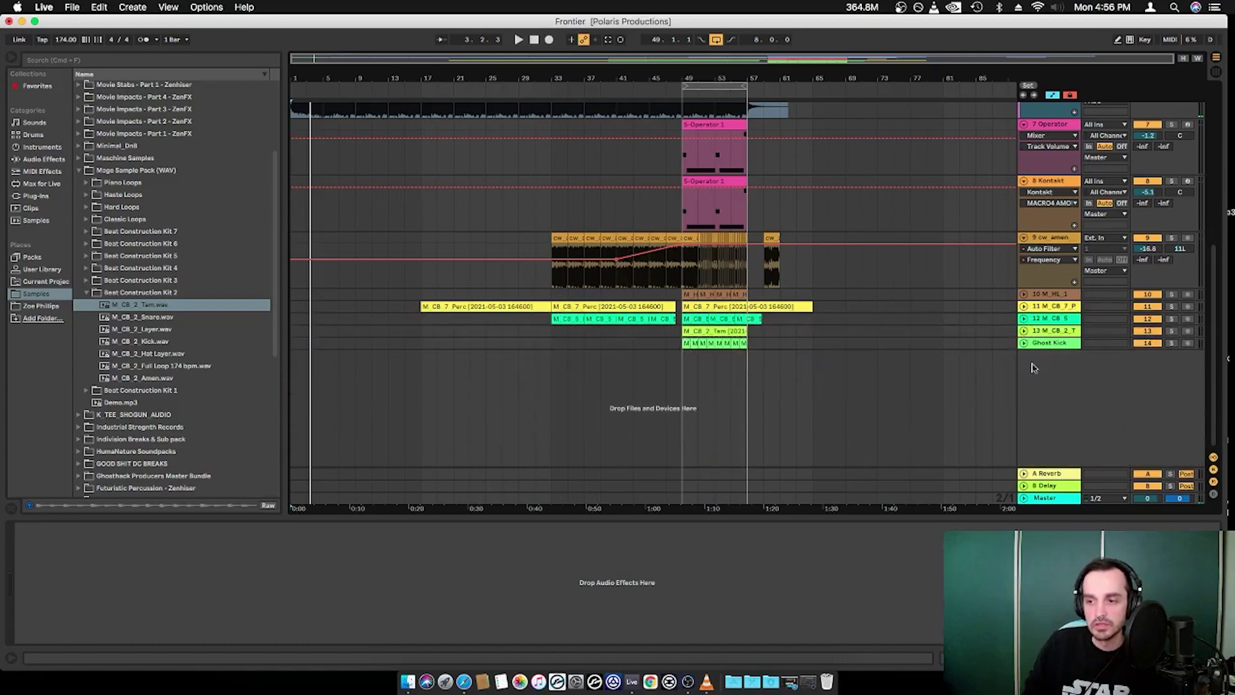
scroll(1031, 368, up, 6)
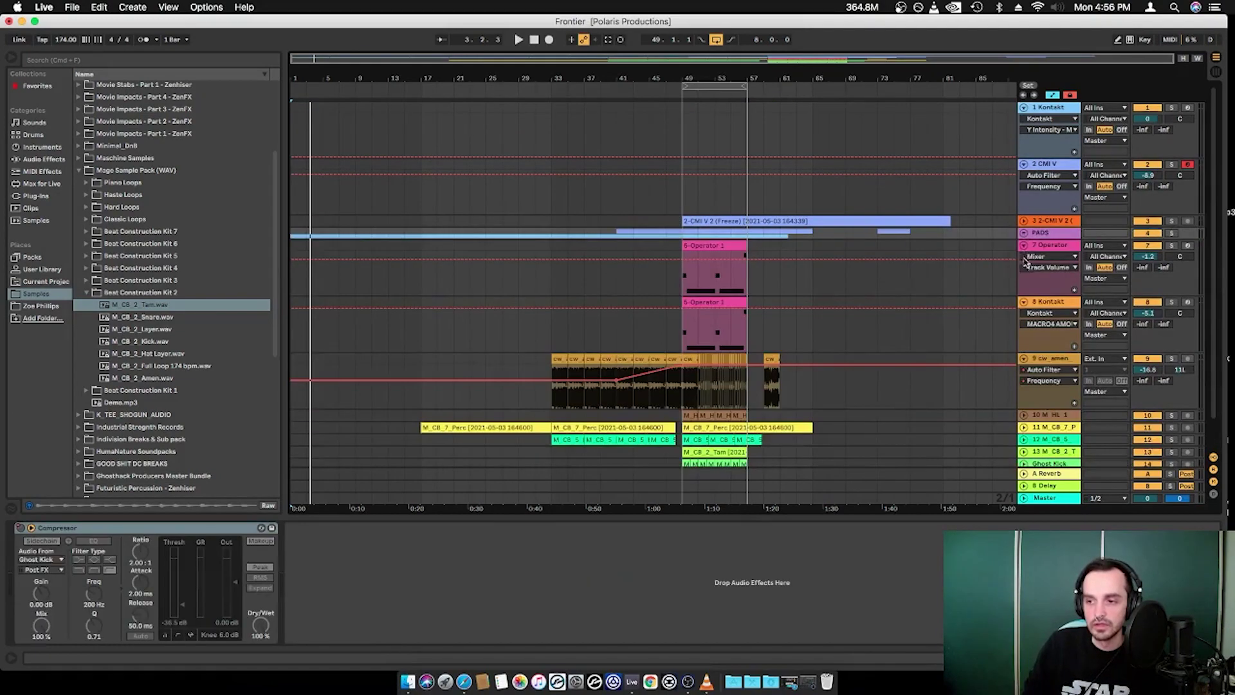
click(1023, 245)
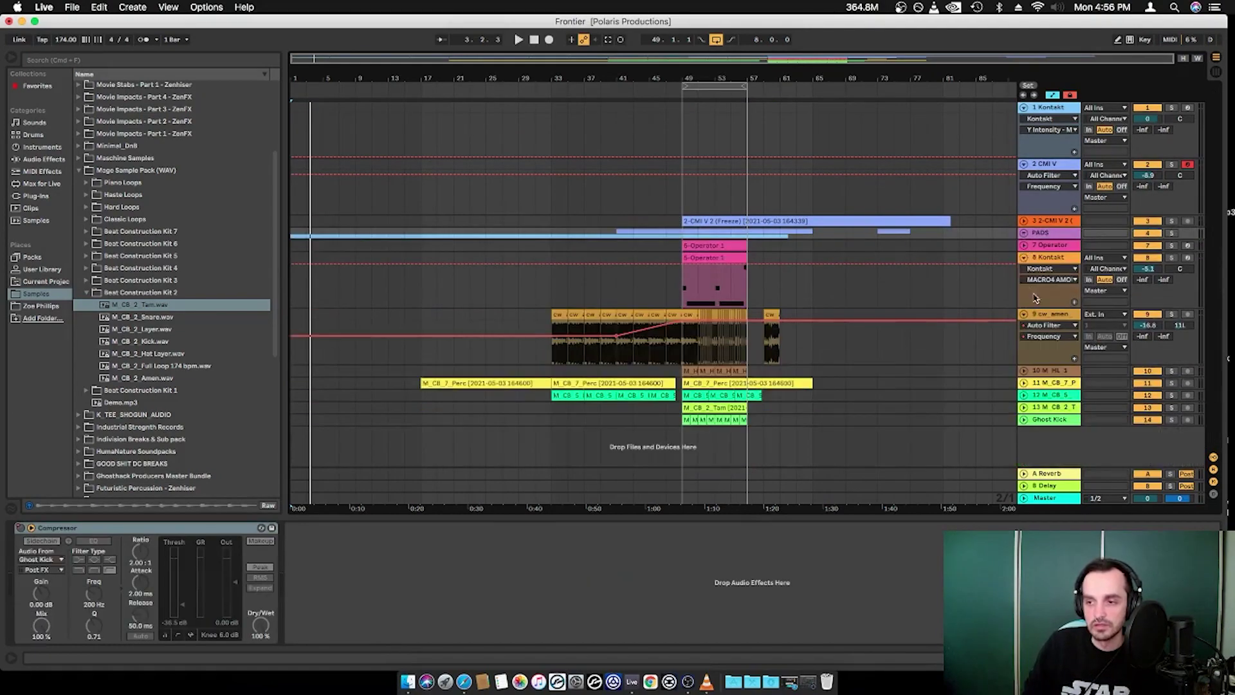
click(1024, 258)
click(1025, 269)
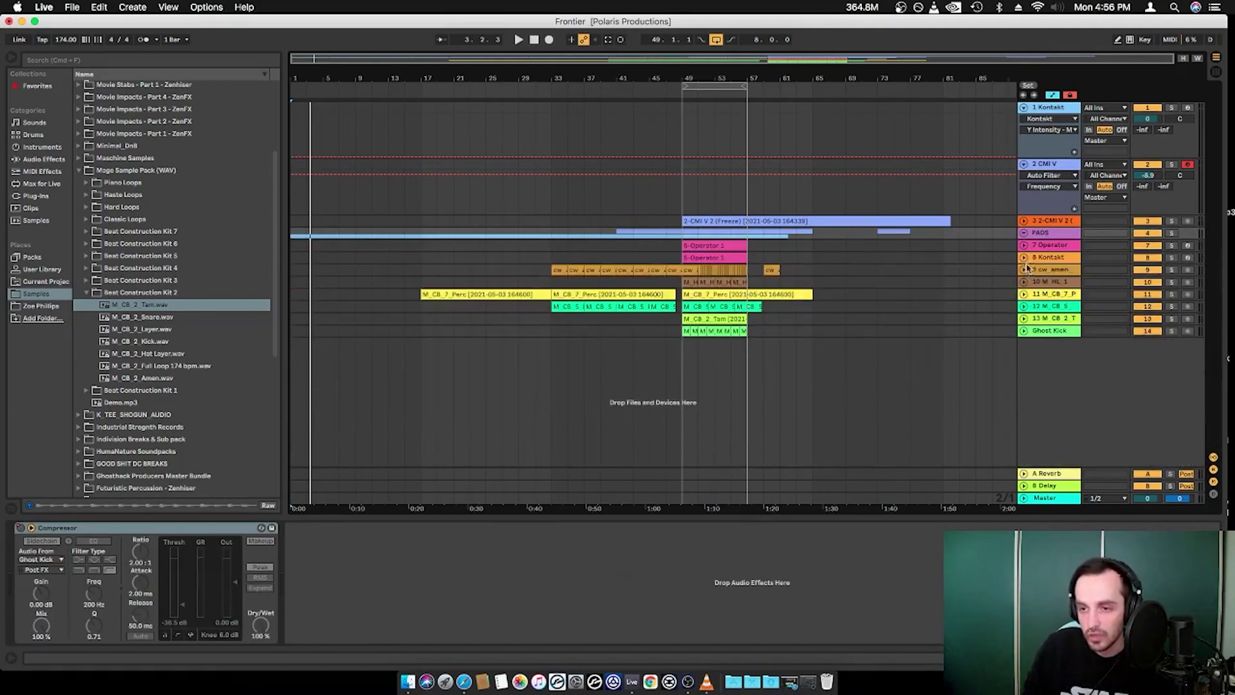
Step: Open the Mysteria instrument on the first Kontakt track and audition different positions of its XY pad
click(1046, 173)
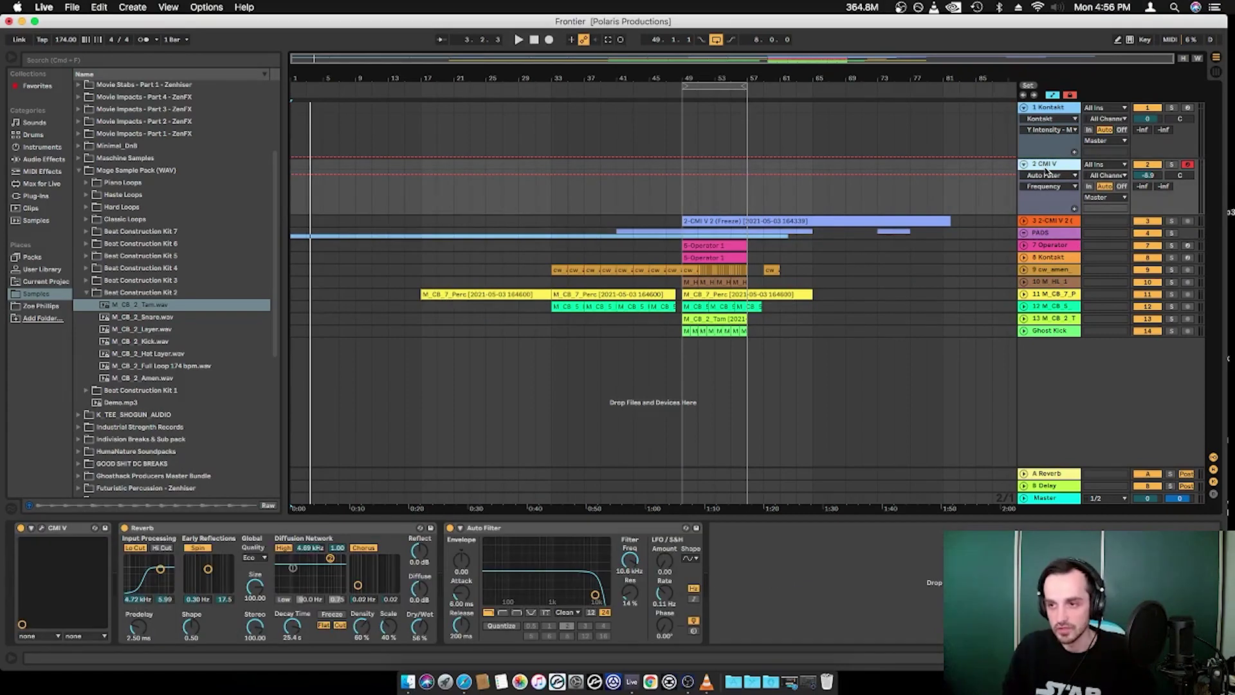
click(1049, 109)
click(1053, 167)
click(1049, 111)
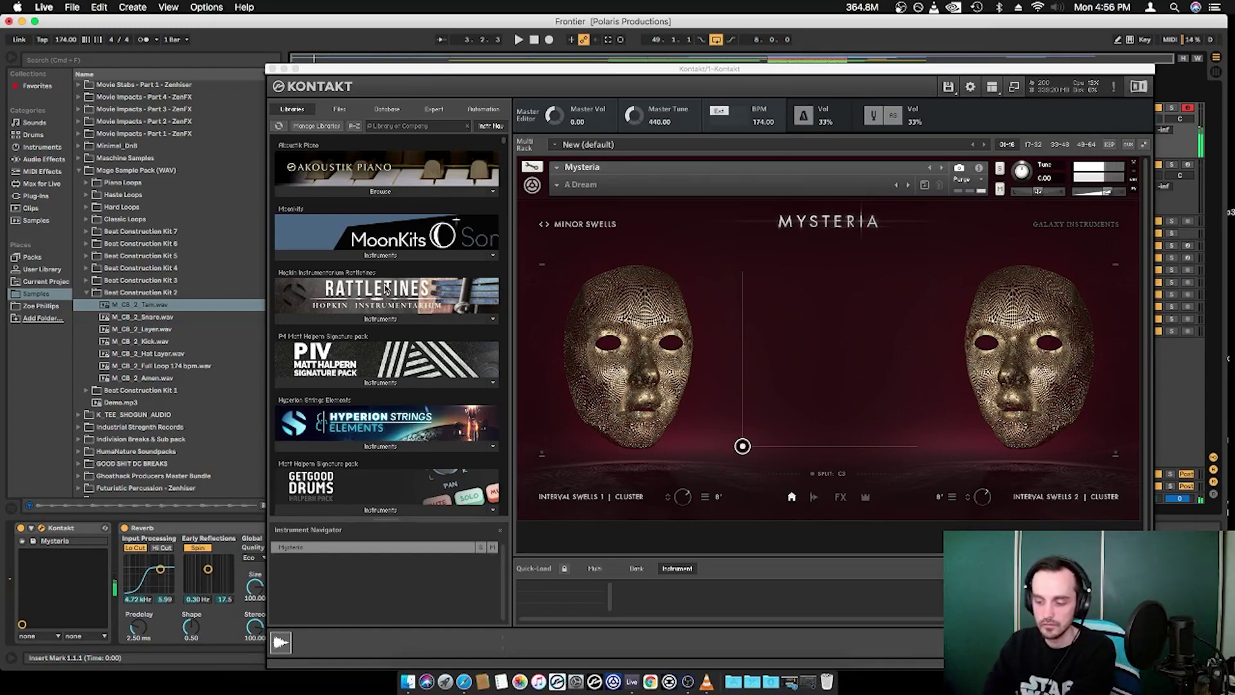
drag(742, 446, 913, 312)
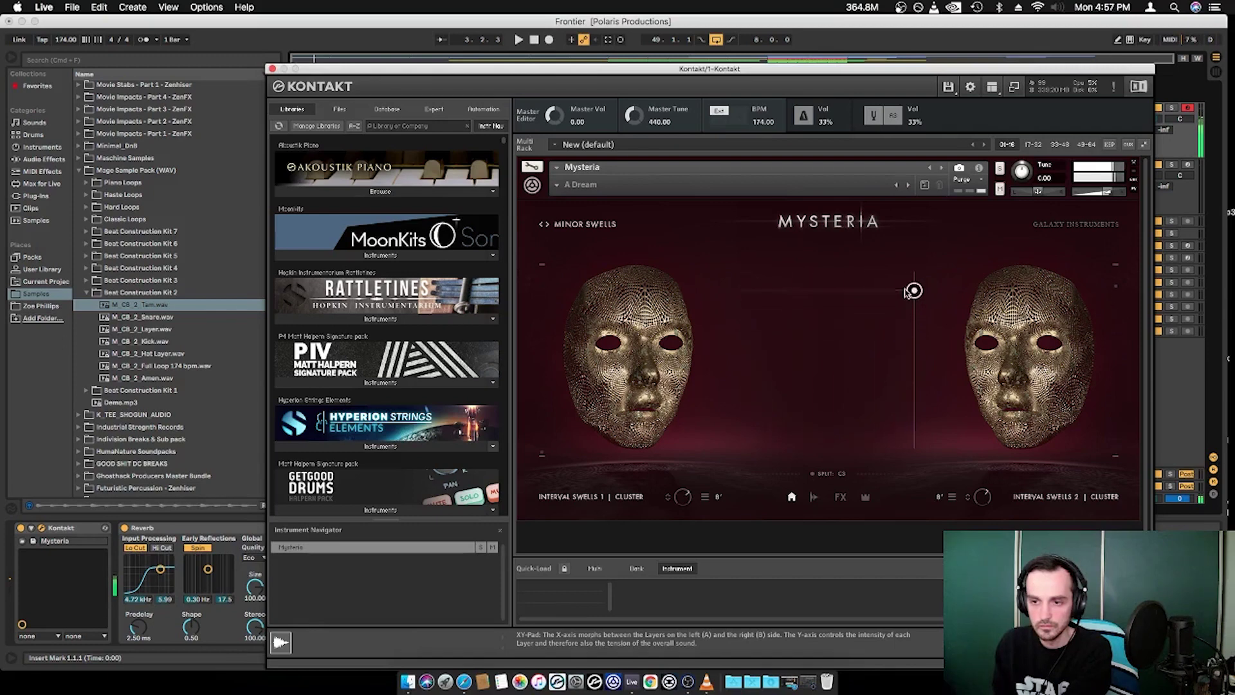
drag(904, 293, 888, 328)
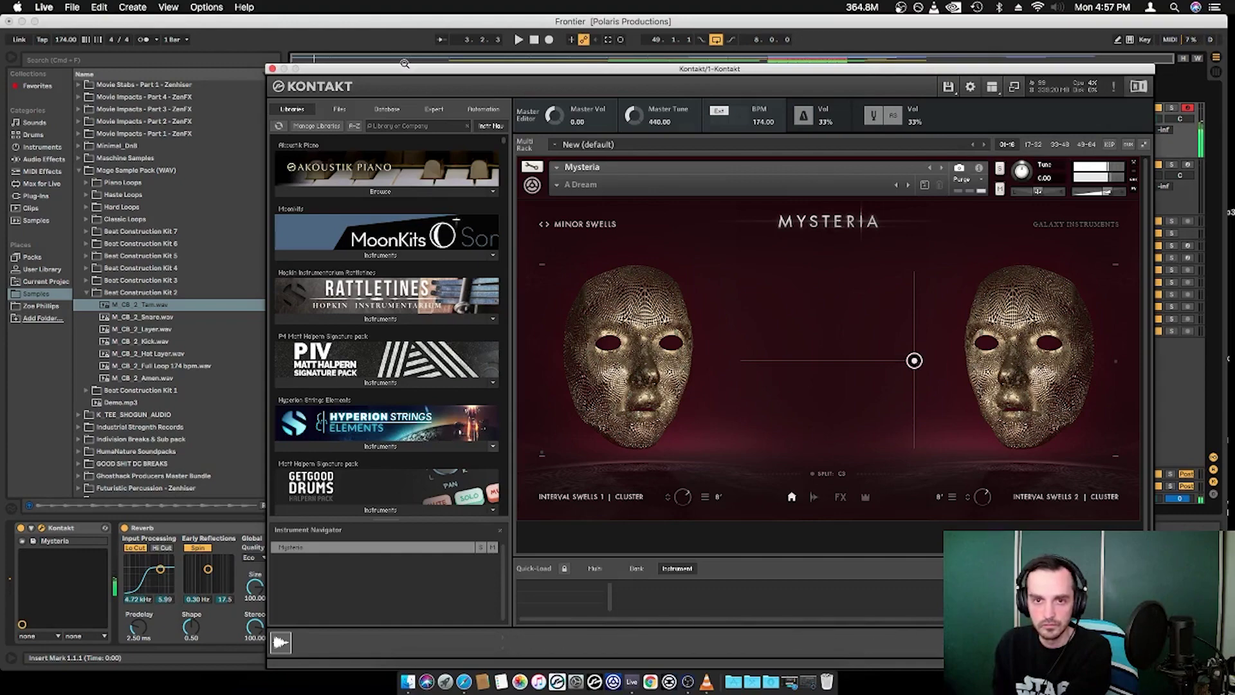
Step: Record a Mysteria pad part on the first Kontakt track from bar 17 to bar 57 while morphing the XY pad
drag(406, 68, 505, 368)
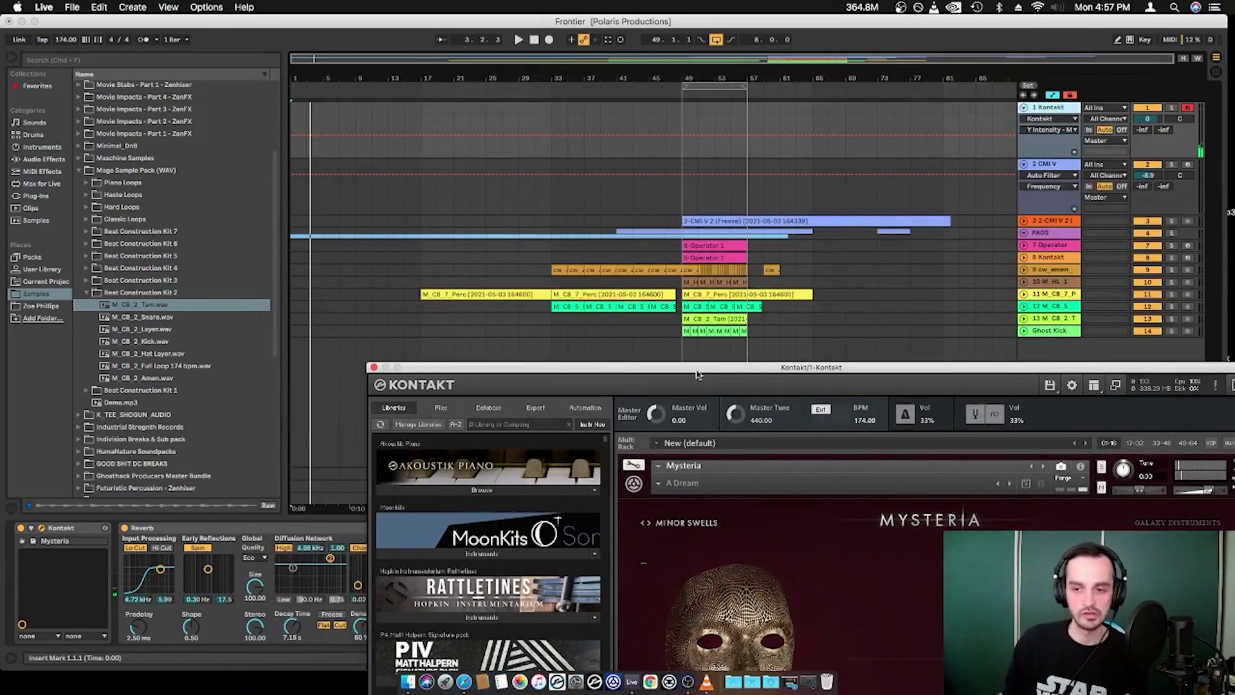
drag(697, 368, 663, 380)
click(427, 262)
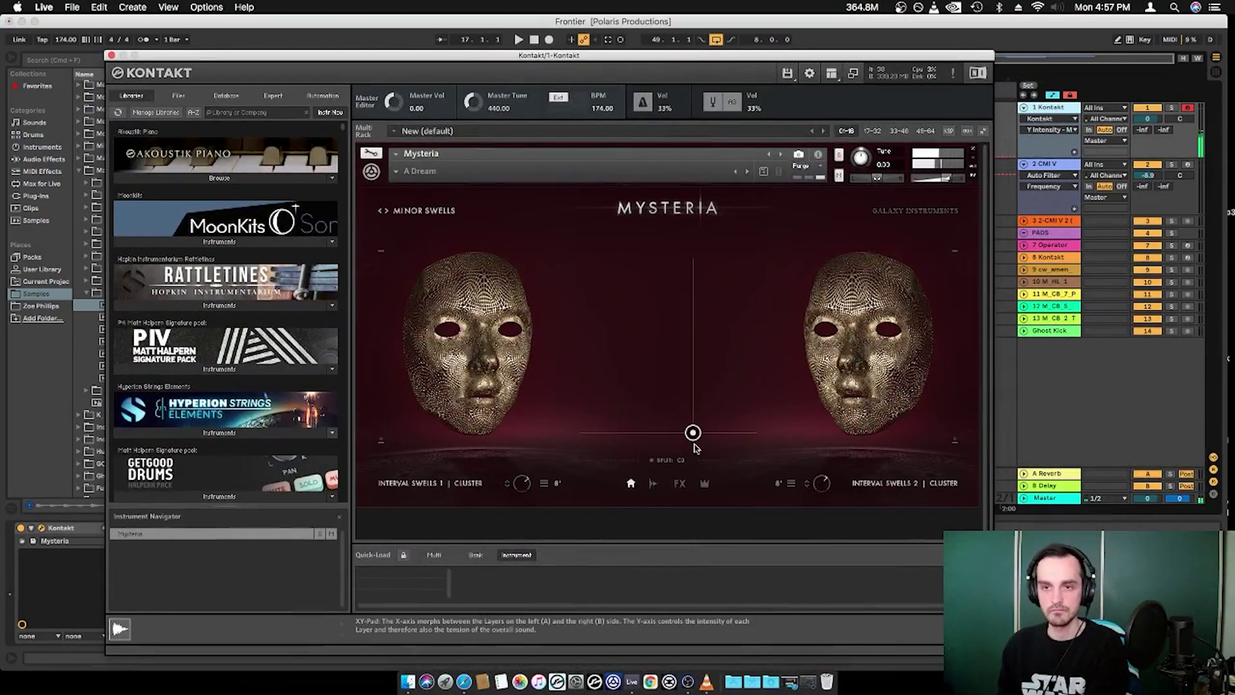
key(F9)
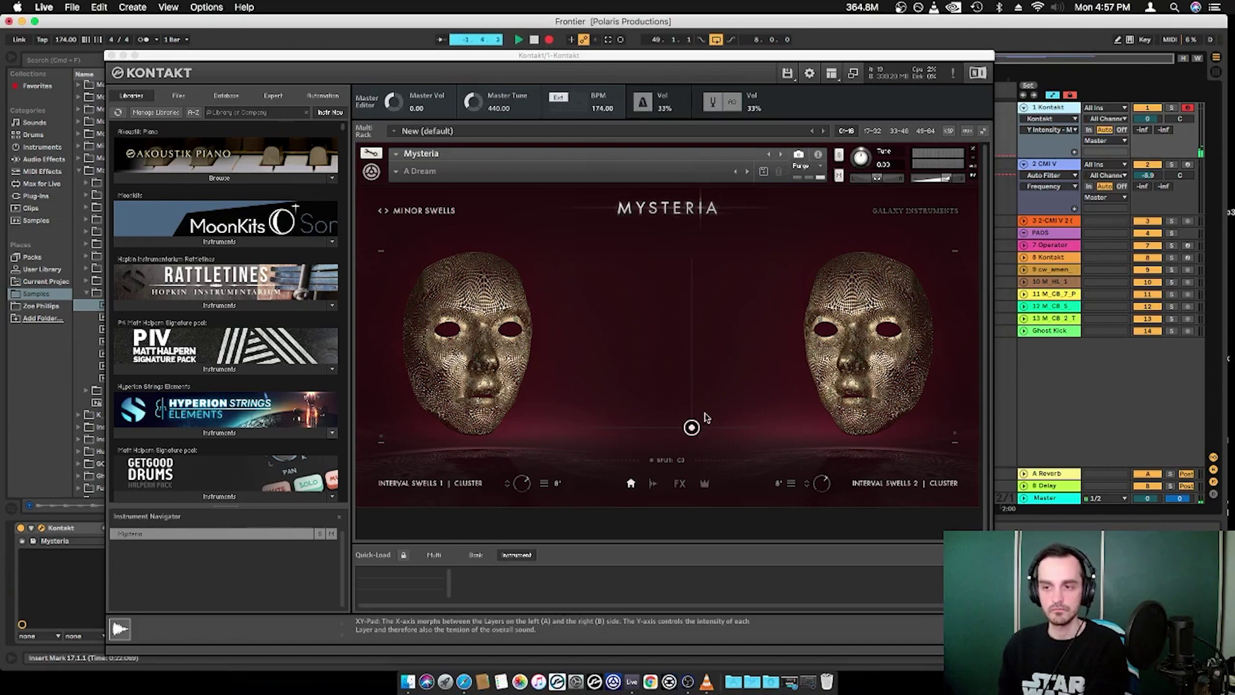
drag(691, 429, 615, 429)
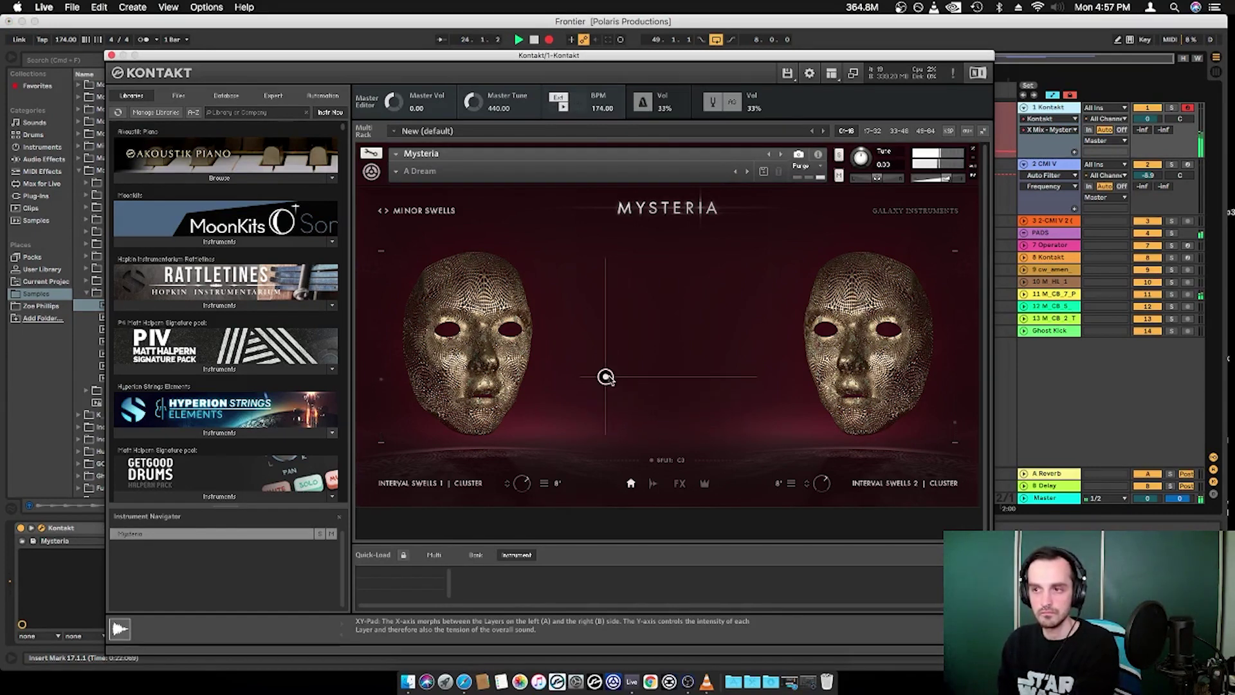
drag(615, 377, 717, 423)
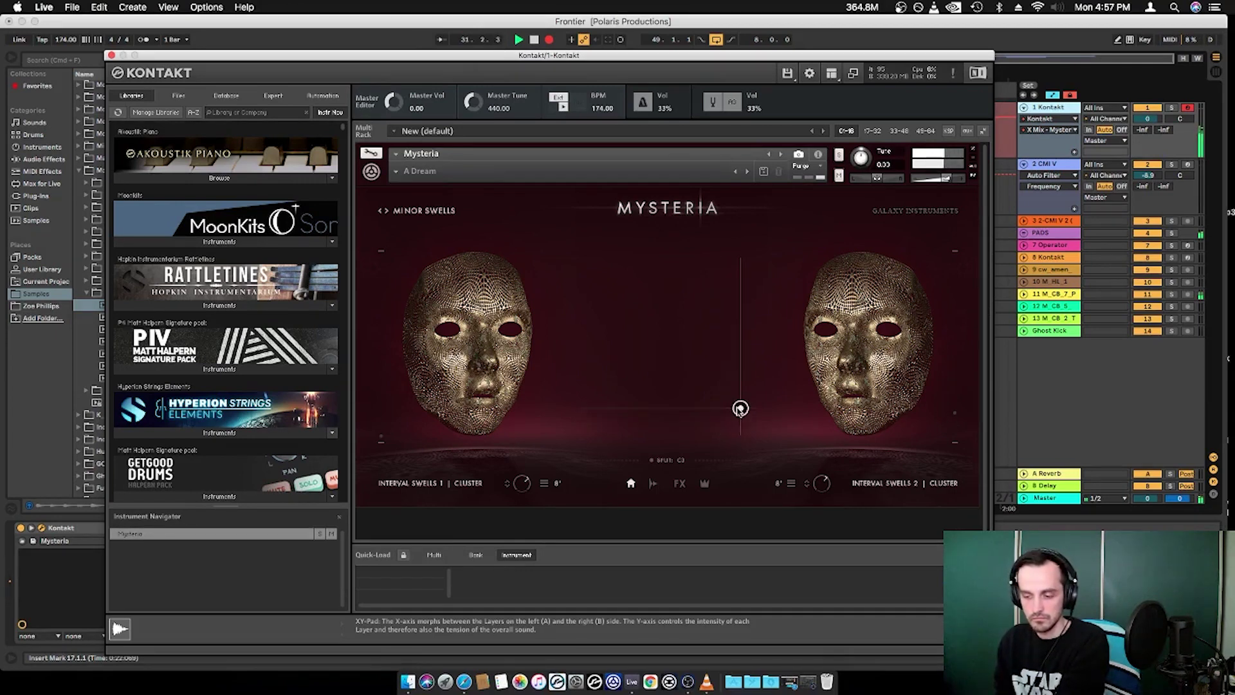
drag(741, 407, 708, 397)
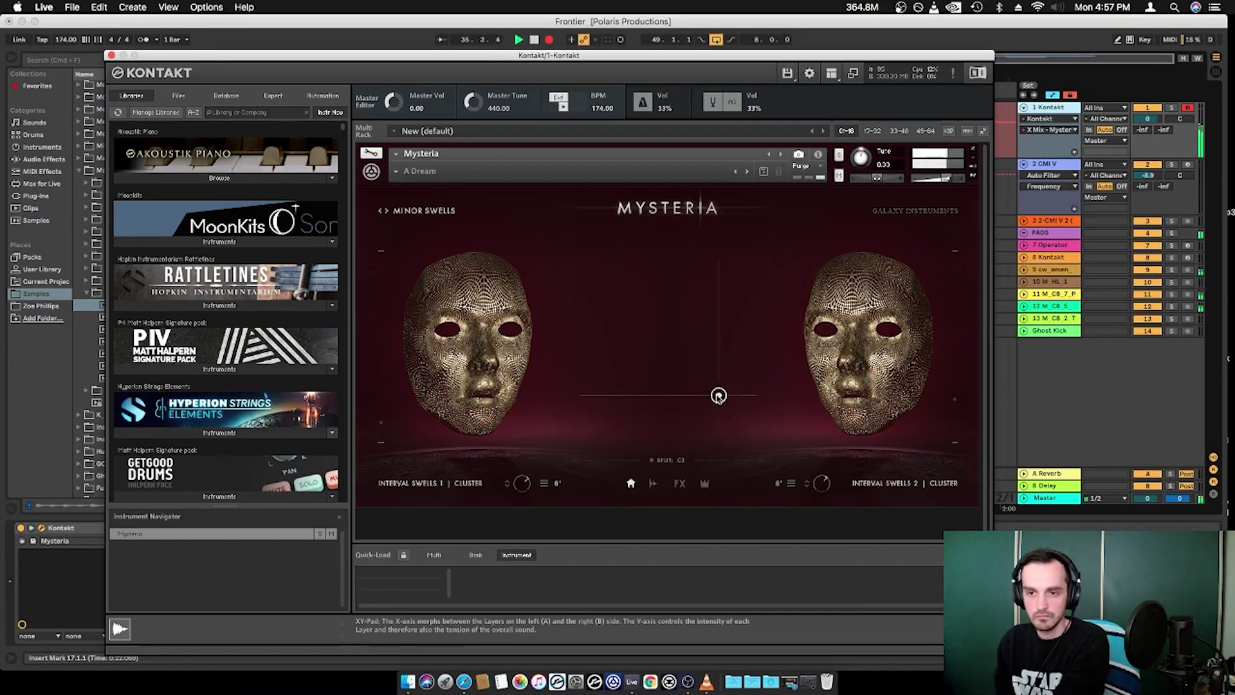
drag(706, 398, 706, 286)
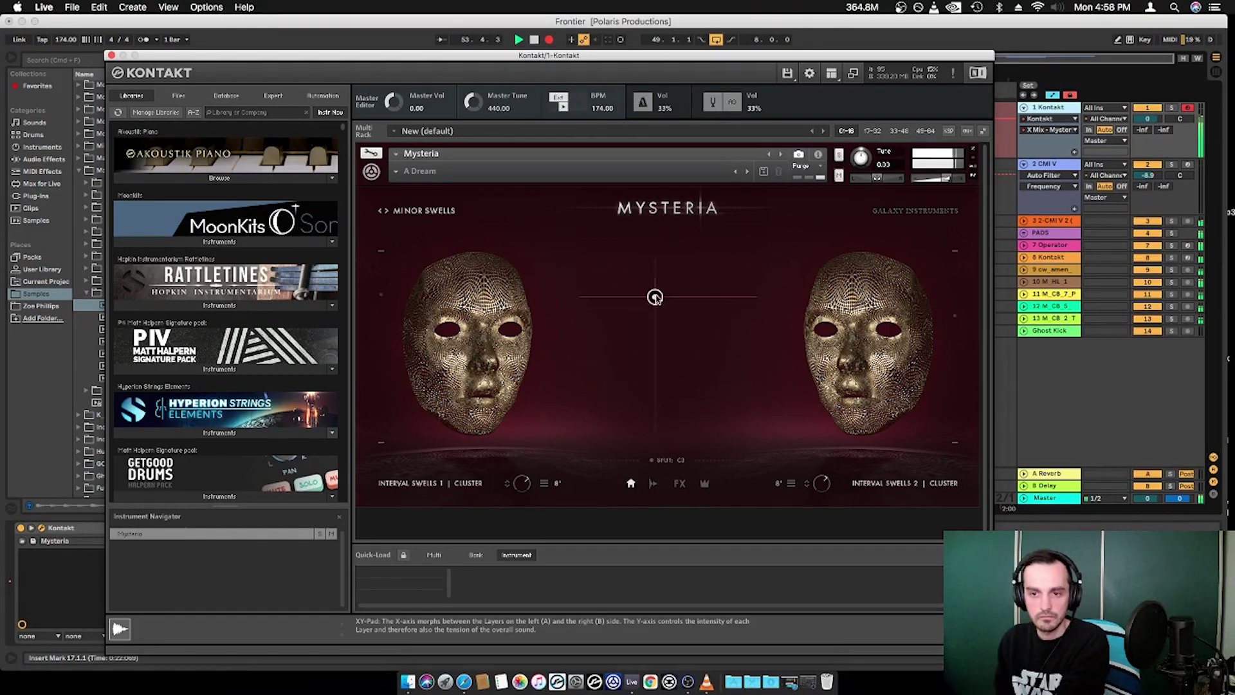
drag(664, 292, 599, 284)
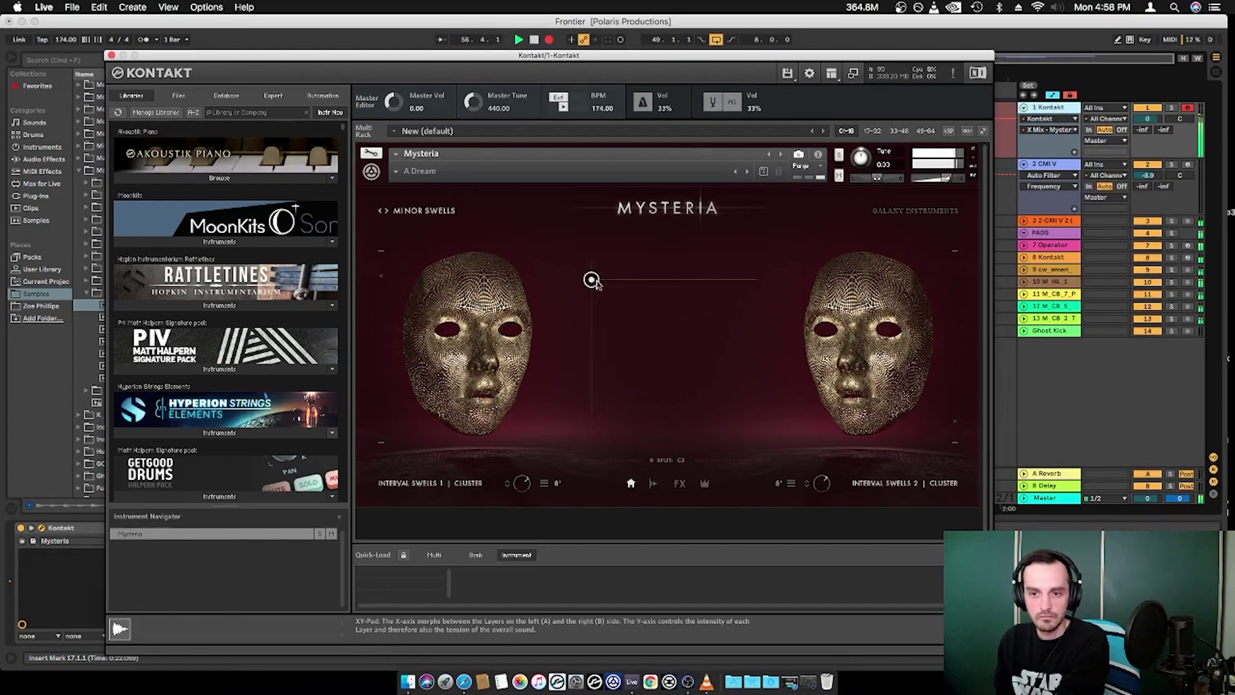
drag(651, 294, 733, 307)
drag(459, 59, 800, 469)
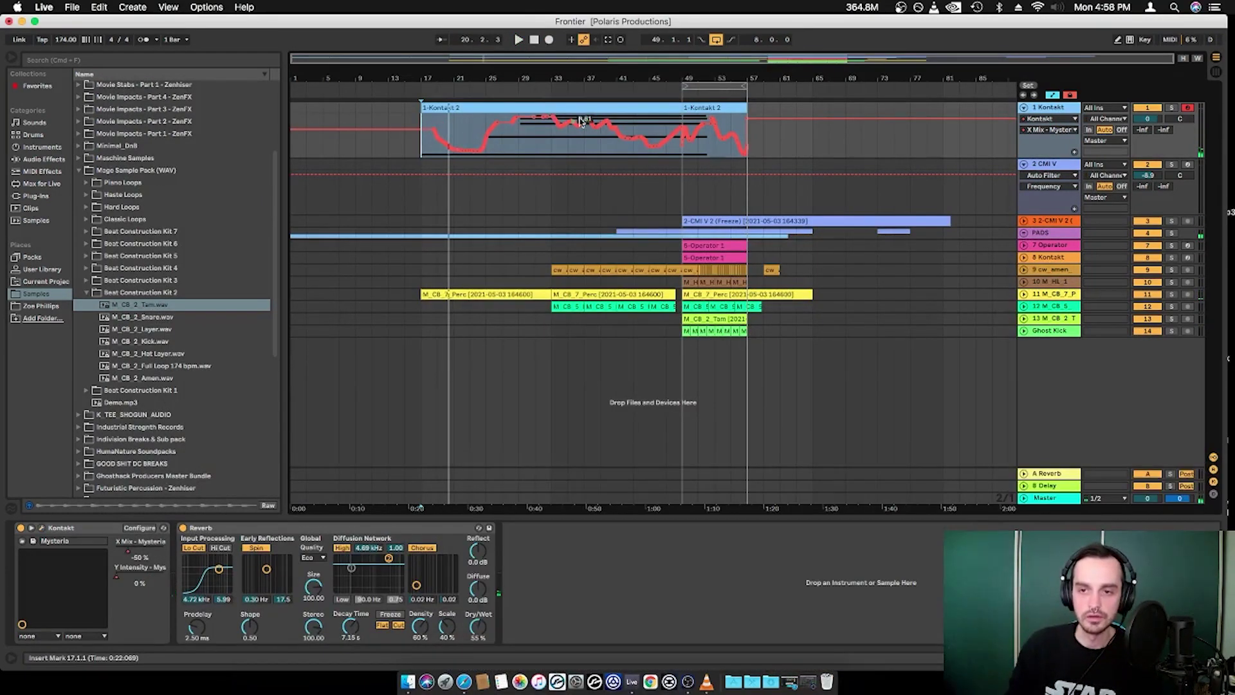
Step: Move the newly recorded Kontakt track into the PADS group and play it back from bar 17
key(space)
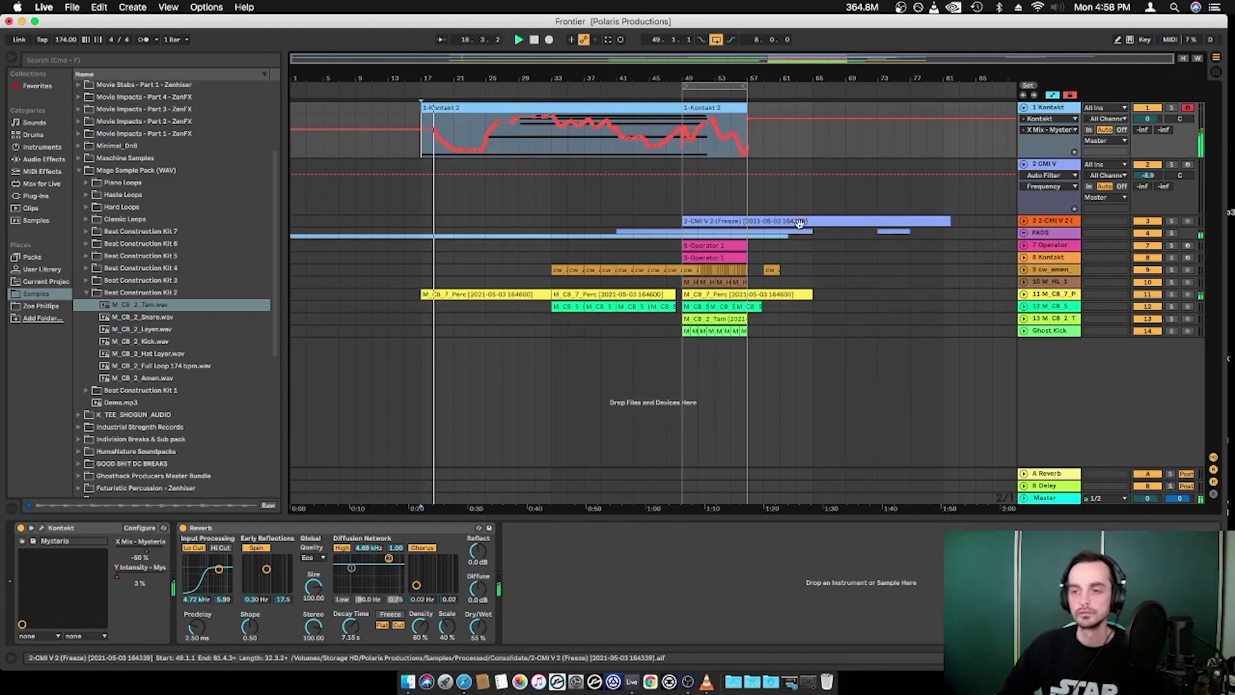
drag(1046, 109, 1042, 237)
click(1024, 177)
key(space)
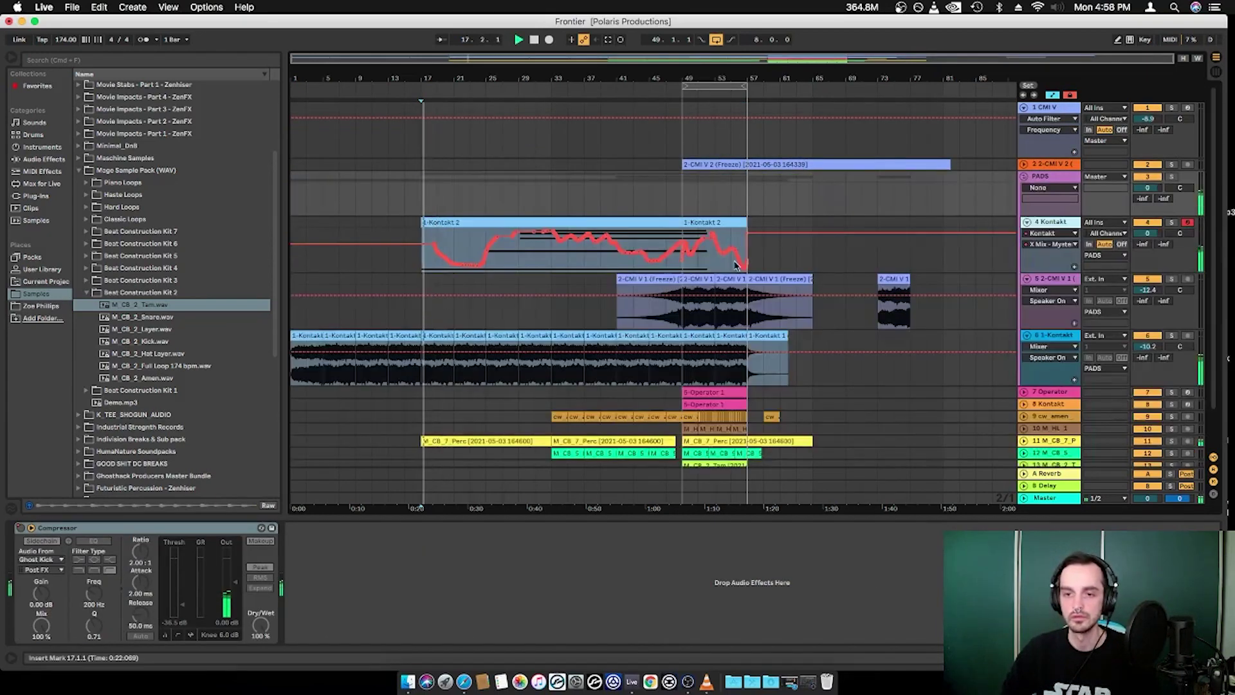
Step: Extend the held notes of the 1-Kontakt 2 clip at bar 49 to the clip's end at bar 57
click(728, 268)
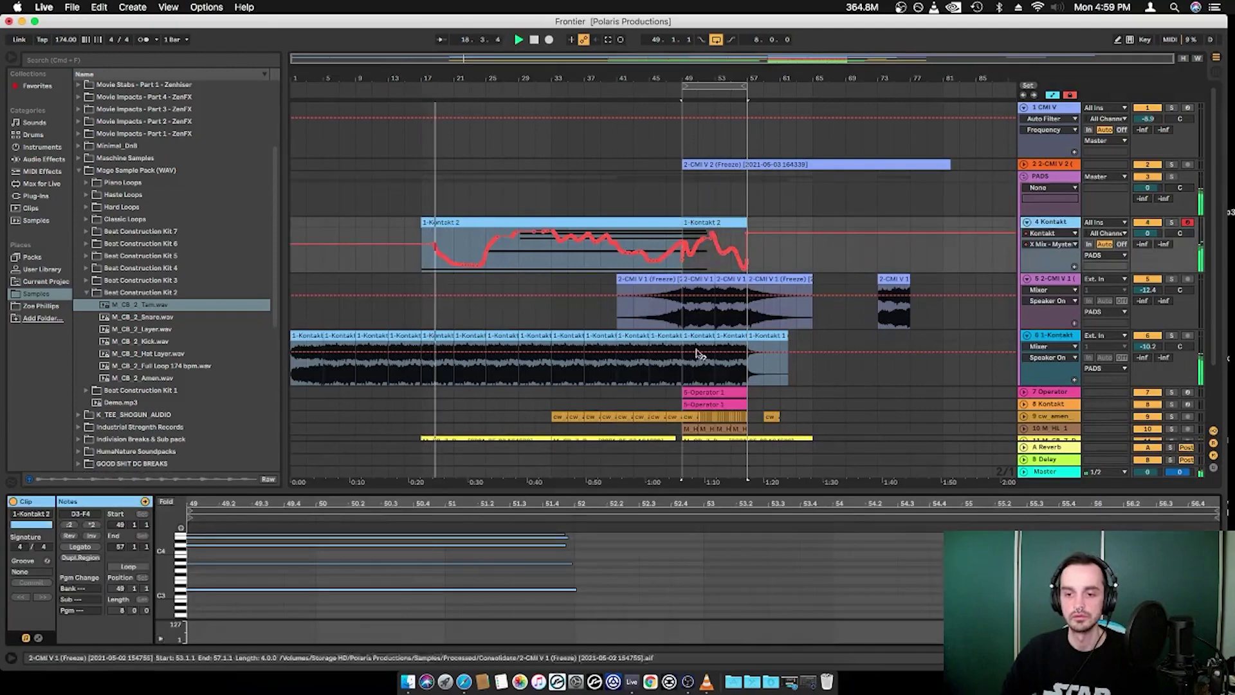
drag(637, 492, 637, 203)
drag(573, 309, 555, 353)
drag(550, 398, 551, 399)
drag(564, 333, 1217, 382)
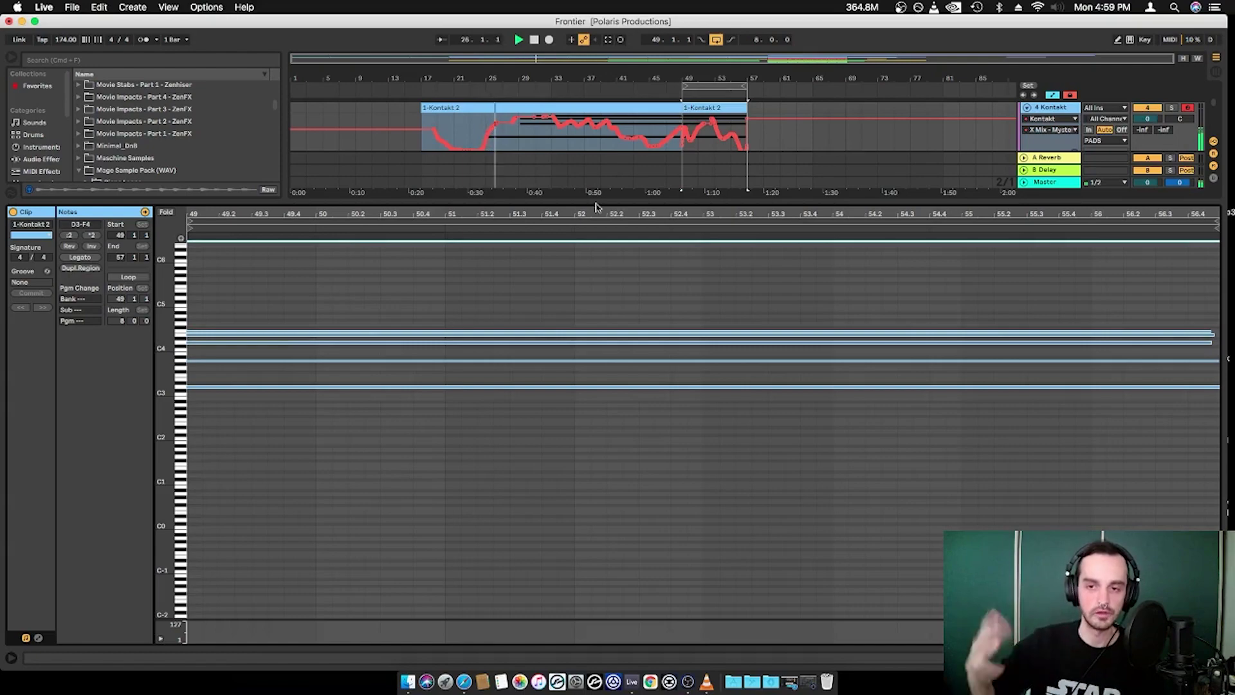
drag(601, 206, 628, 526)
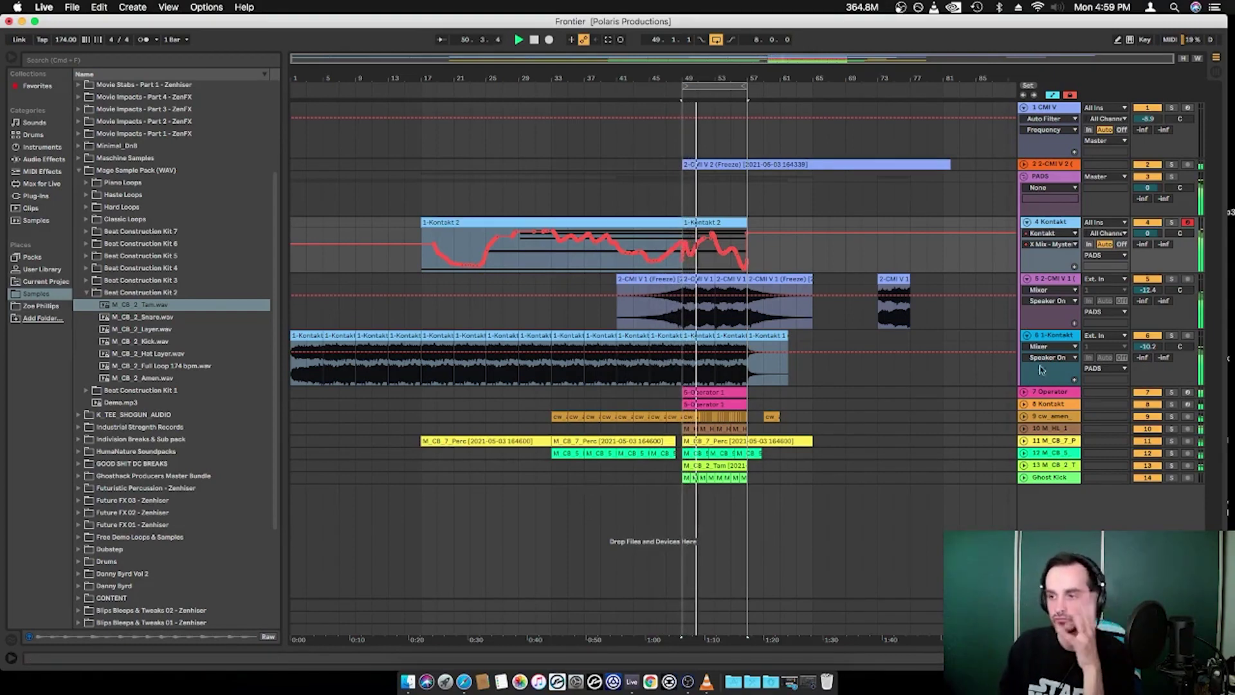
Step: Set the volume of the Kontakt track in the PADS group to -1.7 dB and freeze the track
mouse_move(1147, 234)
mouse_down()
mouse_move(1148, 245)
mouse_move(1156, 238)
mouse_up()
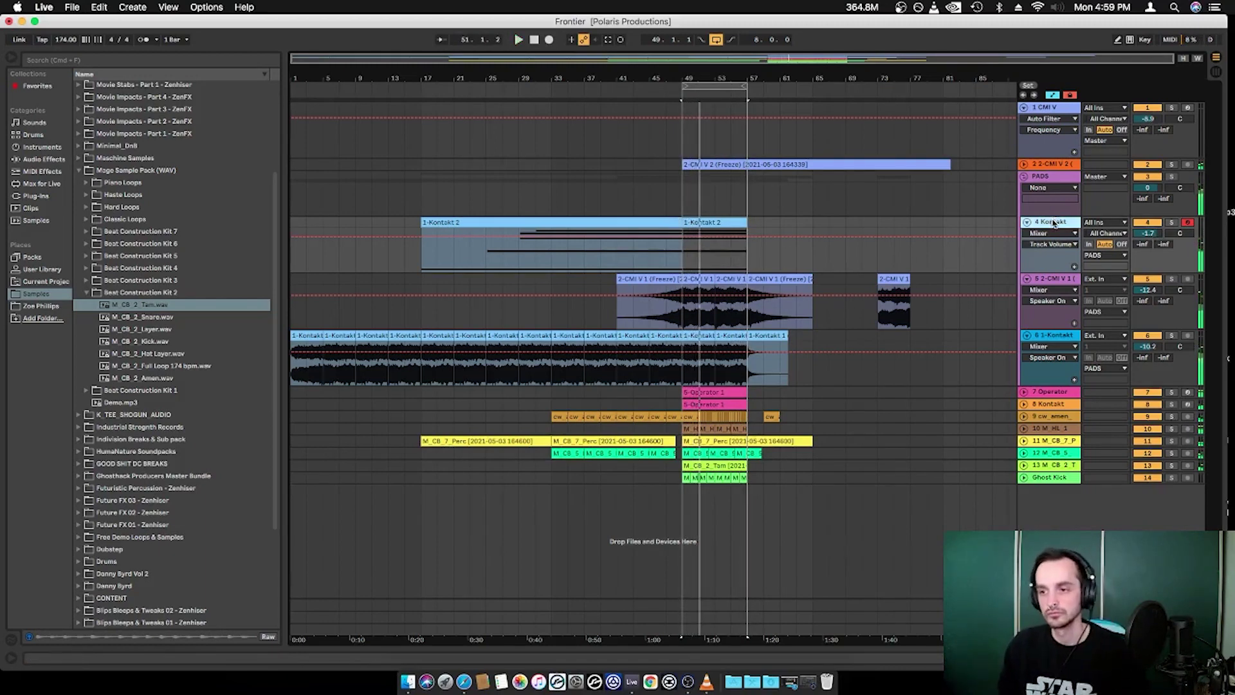
right_click(1060, 226)
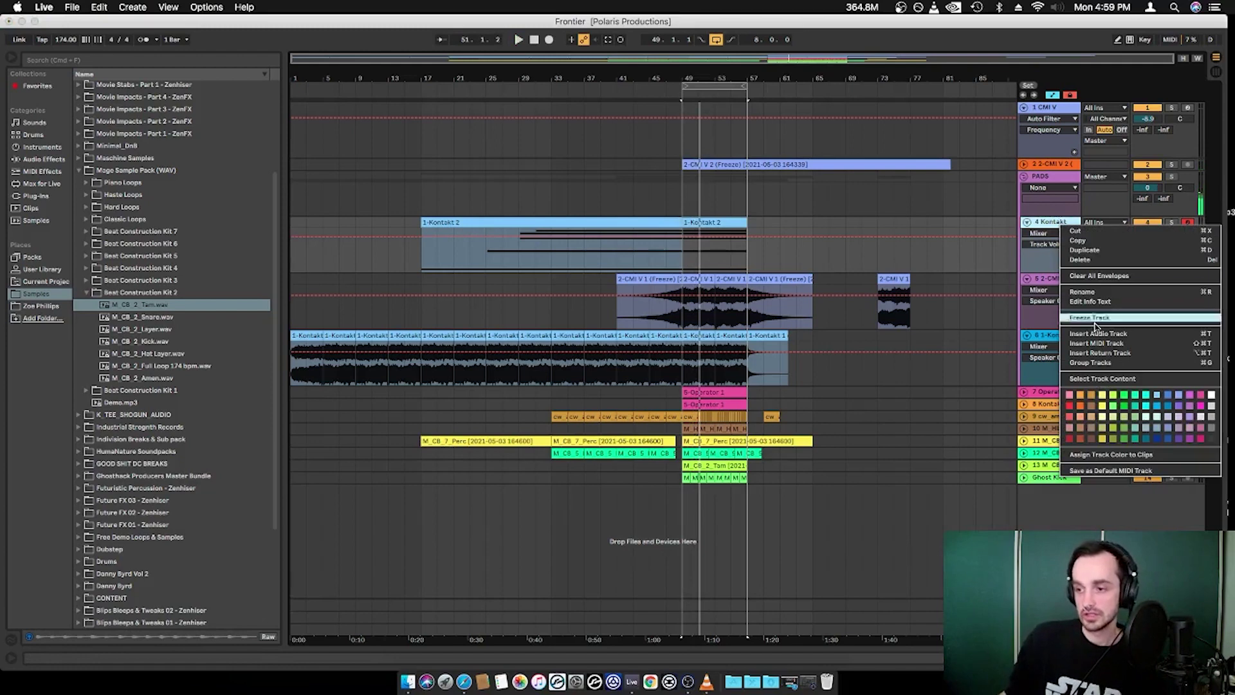
click(1092, 325)
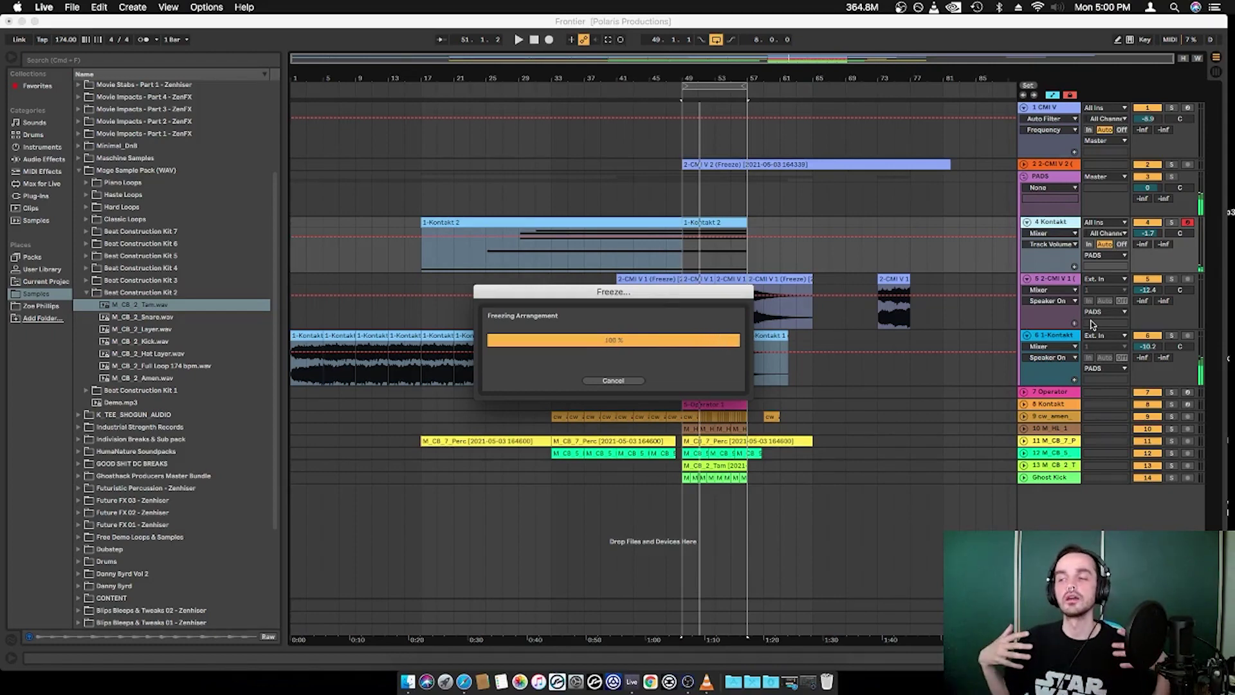
Step: Insert a new audio track below the frozen Kontakt track in the PADS group
key(super+t)
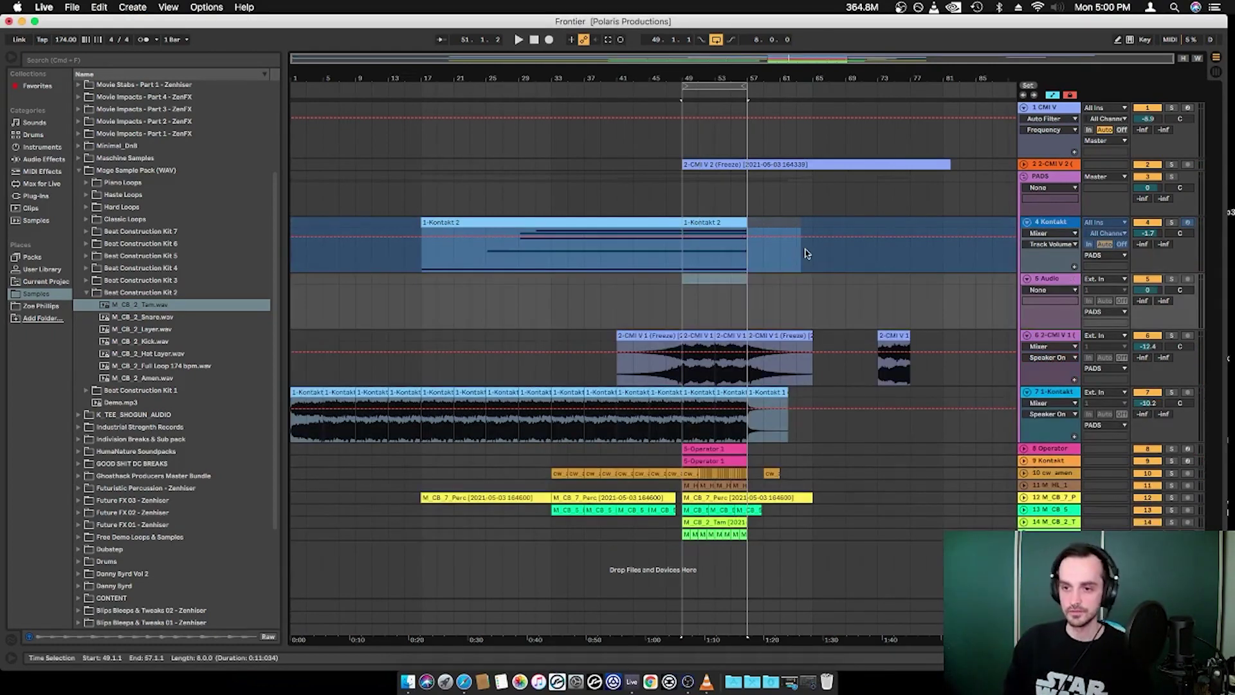
Step: Copy the frozen 1-Kontakt 2 clips onto the new audio track below and delete the originals from the Kontakt track
click(439, 223)
drag(440, 223, 434, 284)
click(727, 221)
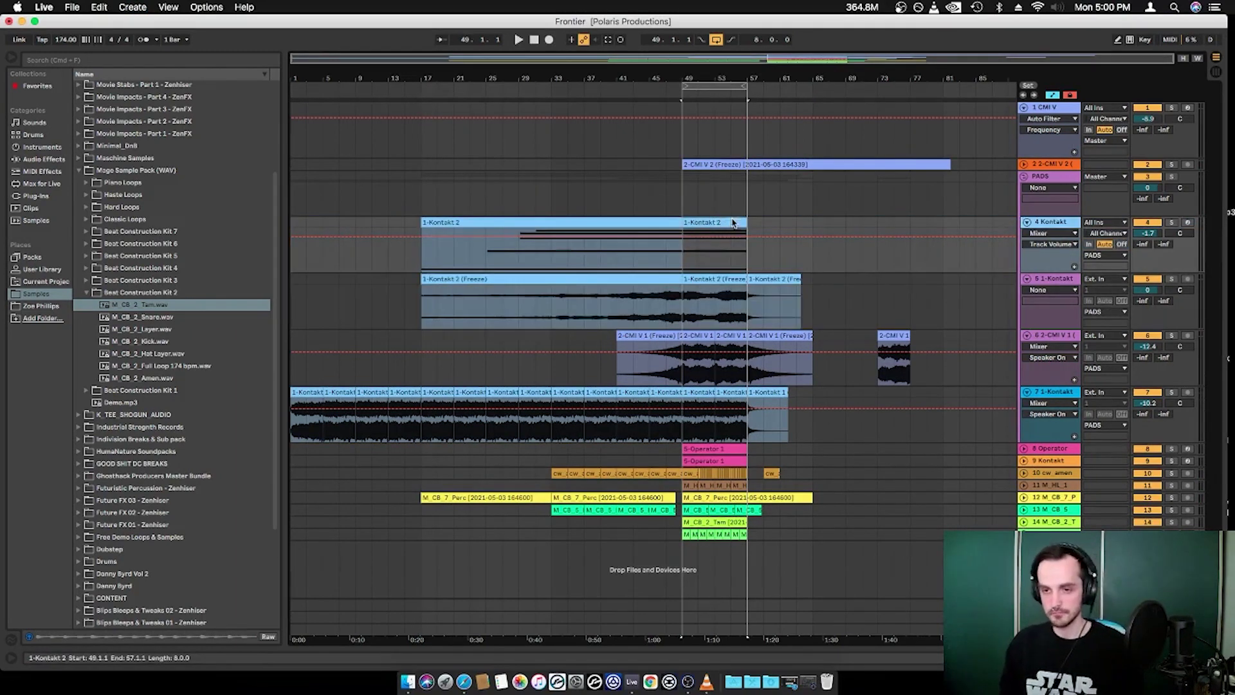
key(Delete)
click(649, 225)
key(Delete)
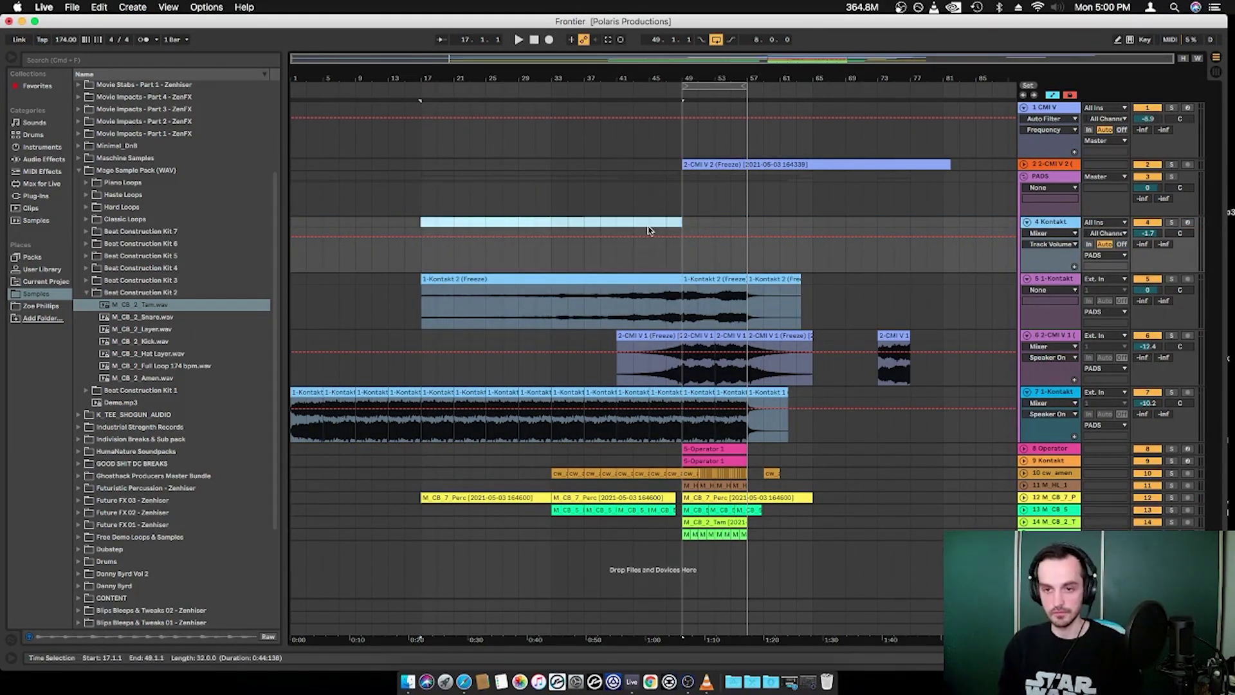
Step: Consolidate the three copied 1-Kontakt 2 (Freeze) clips on the audio track into one clip starting at bar 17
click(776, 282)
shift+click(678, 279)
key(super+j)
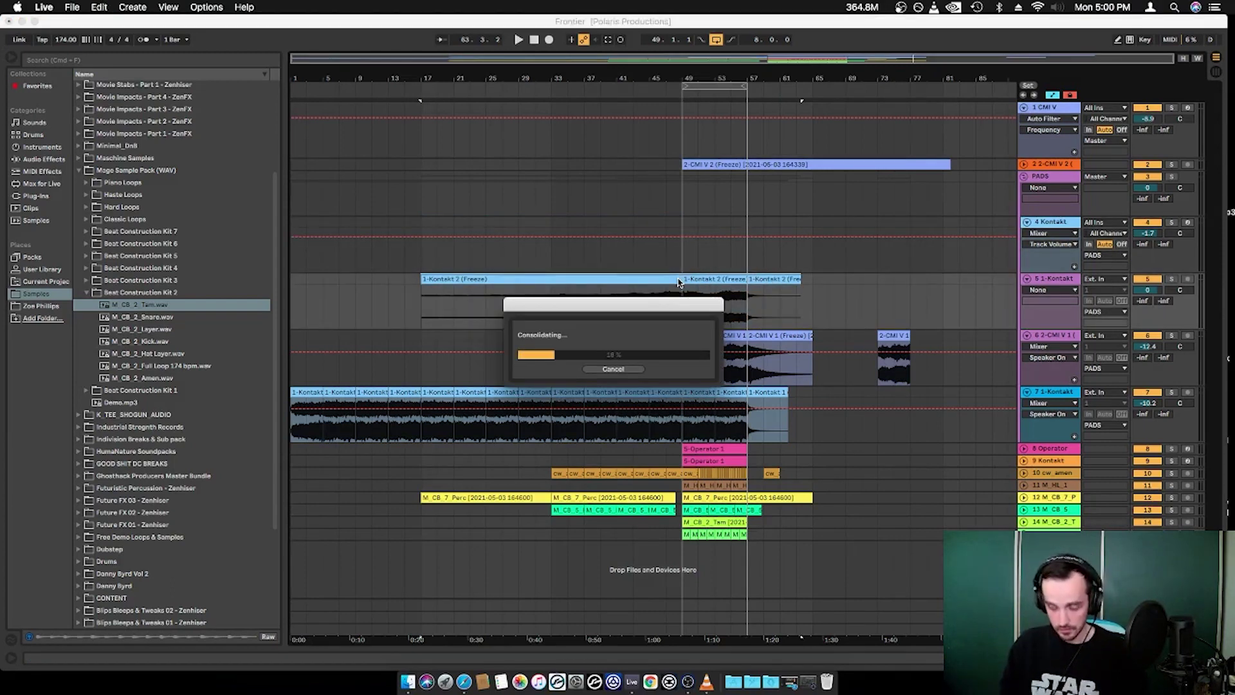
Step: Play the arrangement from bar 47 and balance the consolidated Kontakt audio track's volume to -4.9 dB, soloing it briefly to compare
click(667, 314)
key(space)
drag(1147, 289, 1146, 294)
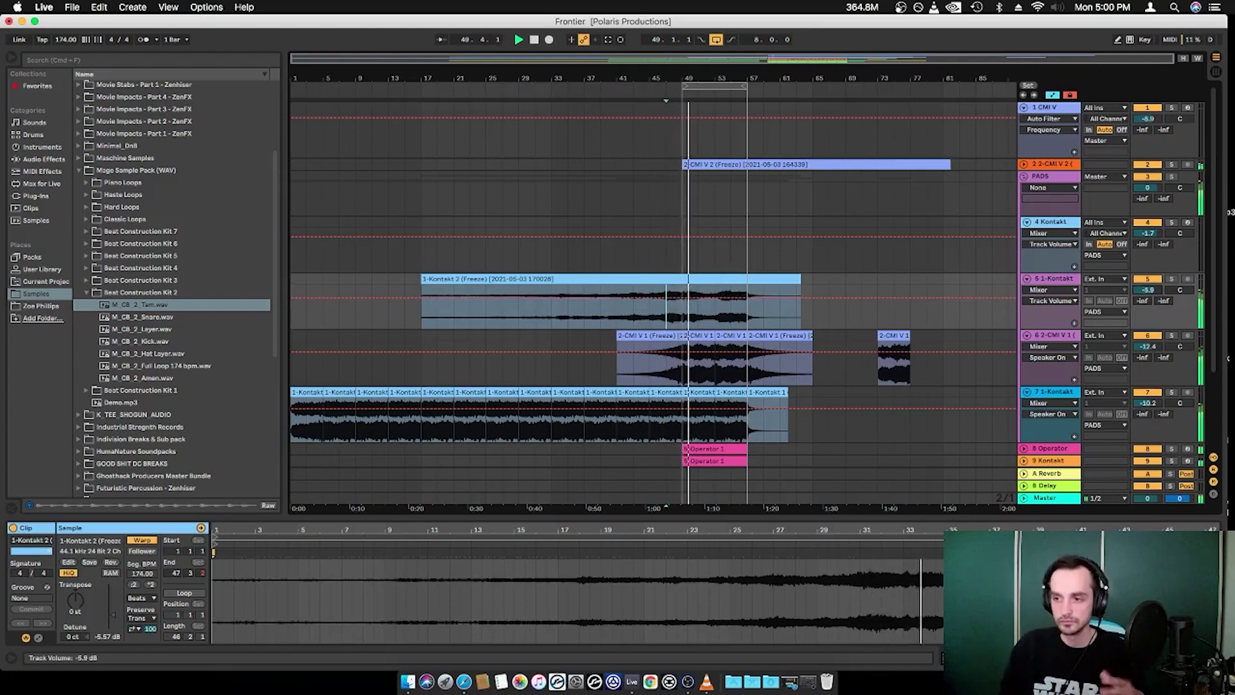
click(1171, 279)
click(1171, 279)
mouse_move(1147, 290)
mouse_down()
mouse_move(1147, 278)
mouse_move(1148, 301)
mouse_up()
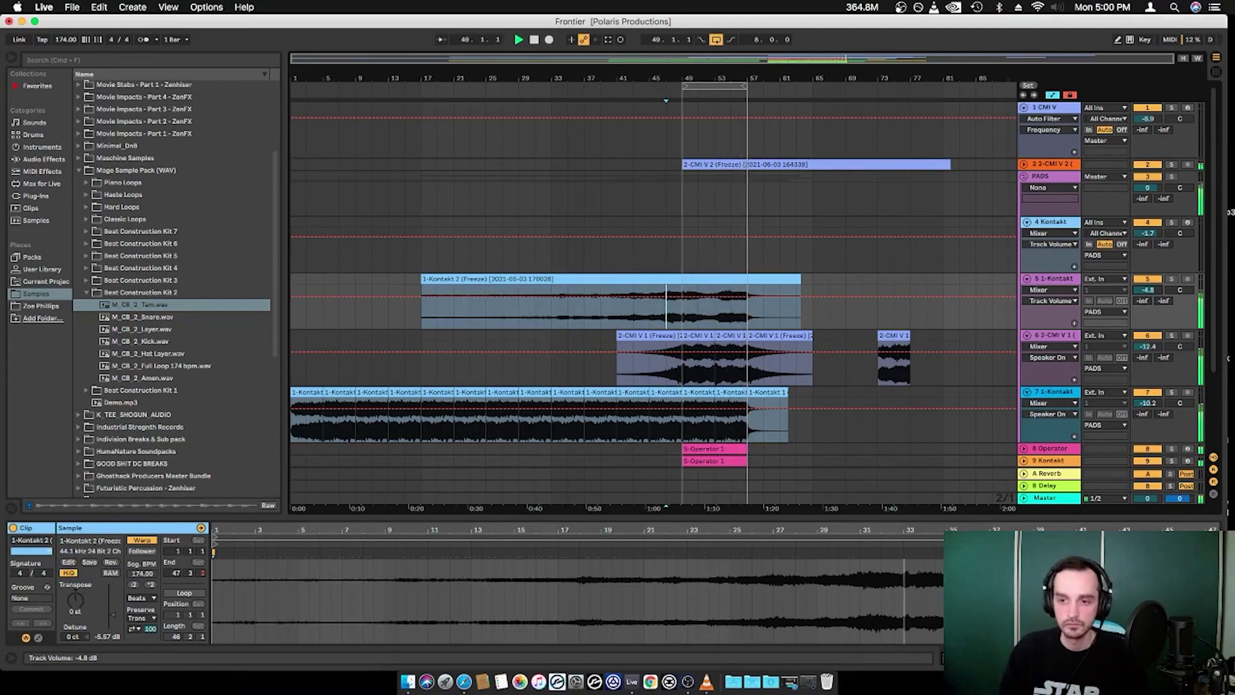
drag(1141, 292, 1141, 293)
scroll(934, 360, down, 5)
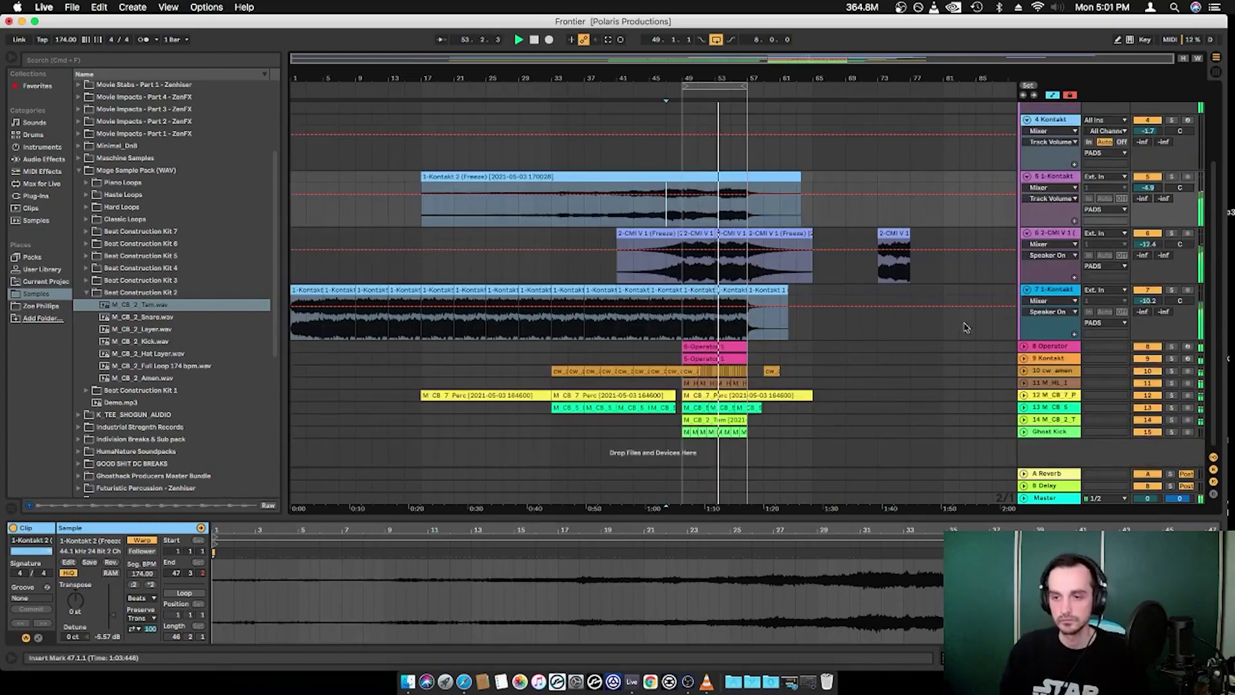
Step: Split the consolidated 1-Kontakt 2 clip at bars 57 and 63 and delete the stray 2-CMI V 1 clip near bar 73
click(726, 86)
click(780, 176)
key(space)
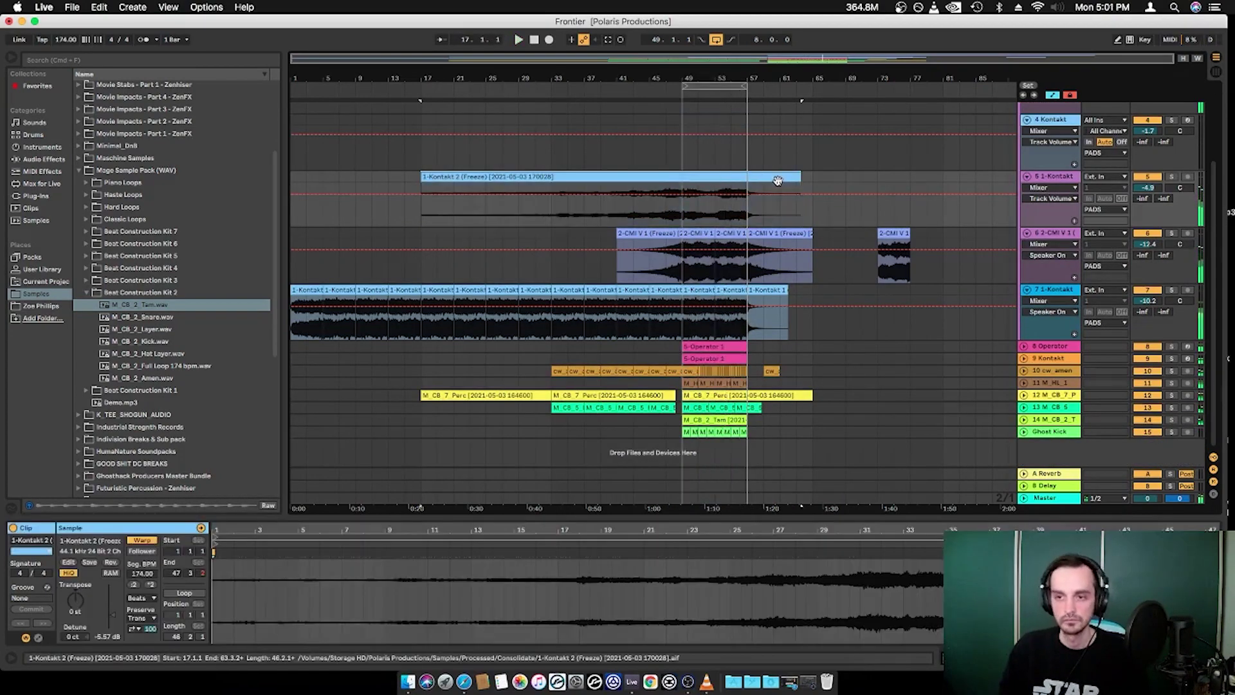
drag(750, 216, 795, 185)
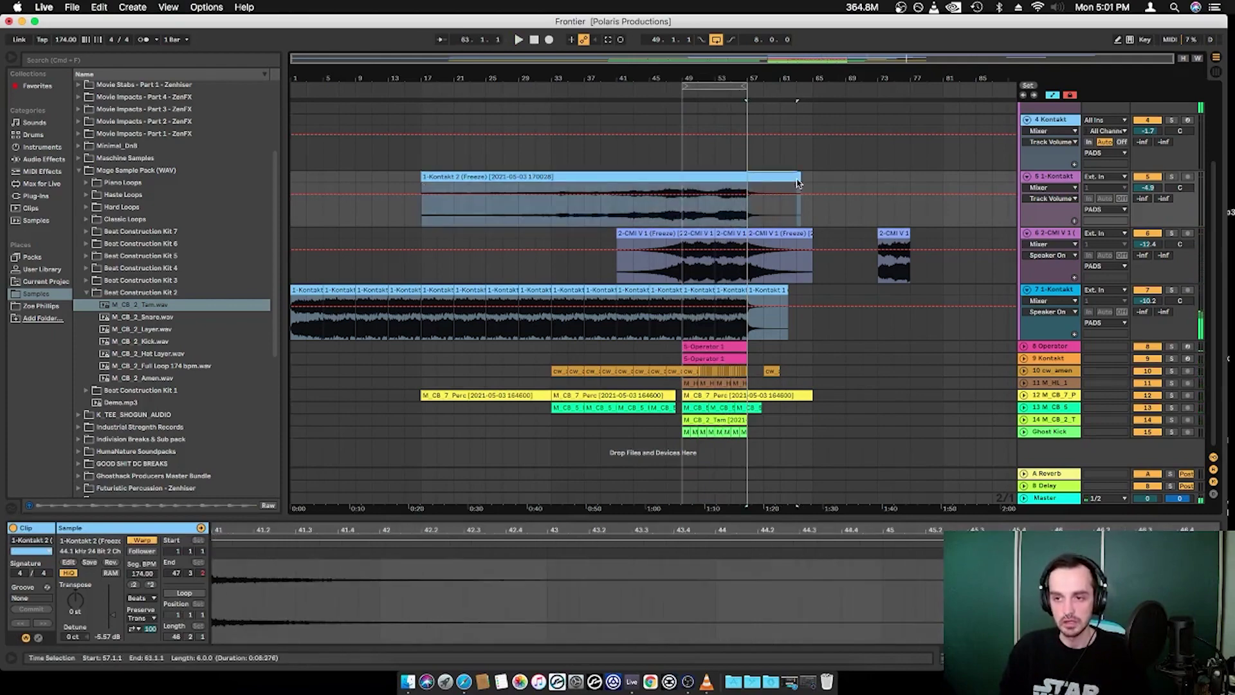
key(super+e)
click(773, 291)
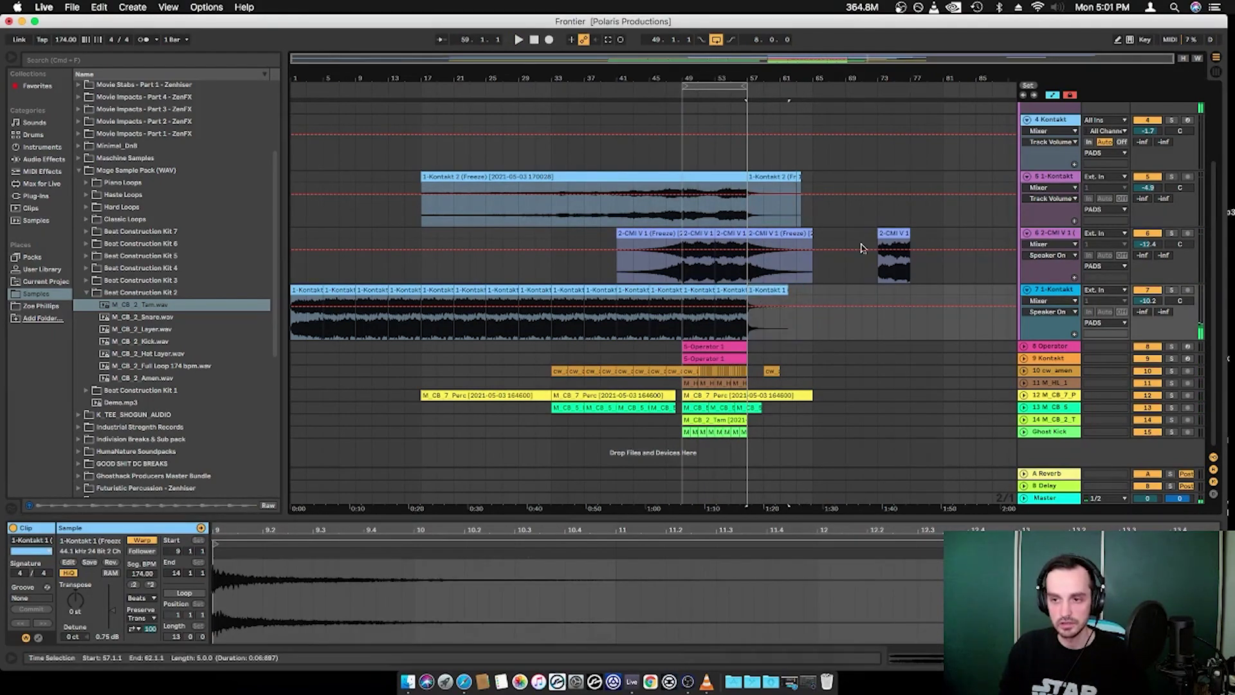
click(894, 234)
key(Delete)
Step: Move the clip tails after bar 57 on the pad, break and percussion tracks to bar 105
click(777, 177)
shift+click(758, 407)
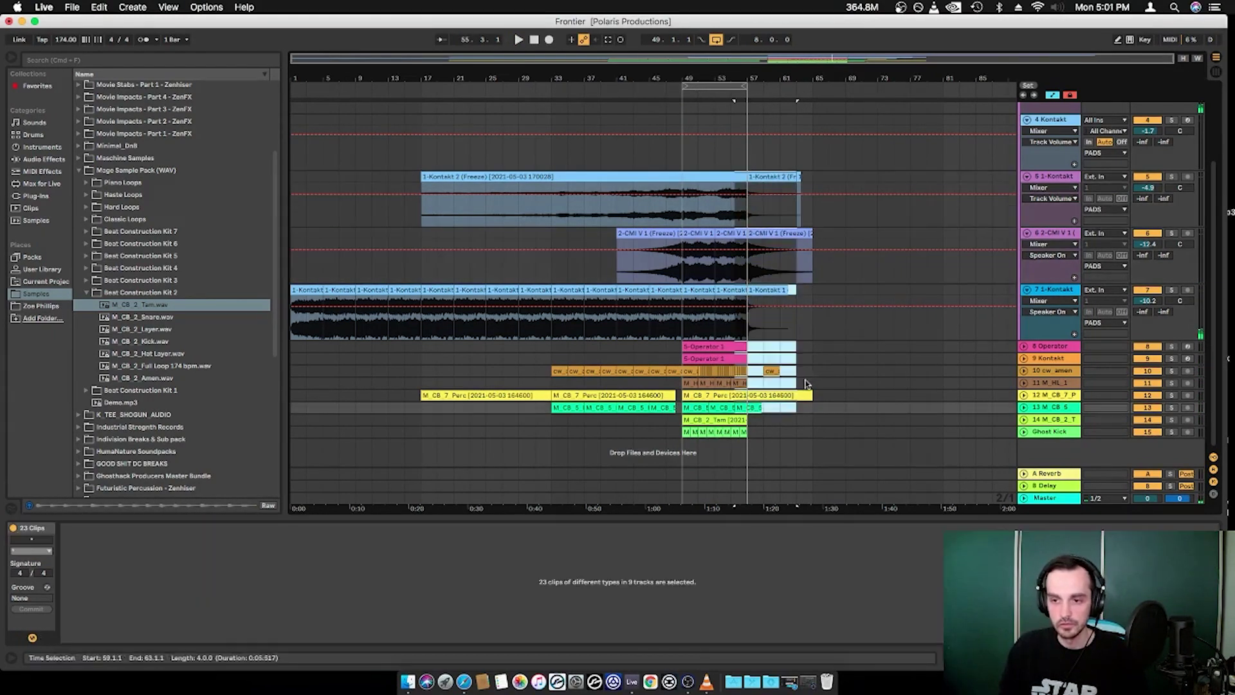
click(768, 194)
drag(814, 210, 753, 187)
drag(950, 214, 982, 215)
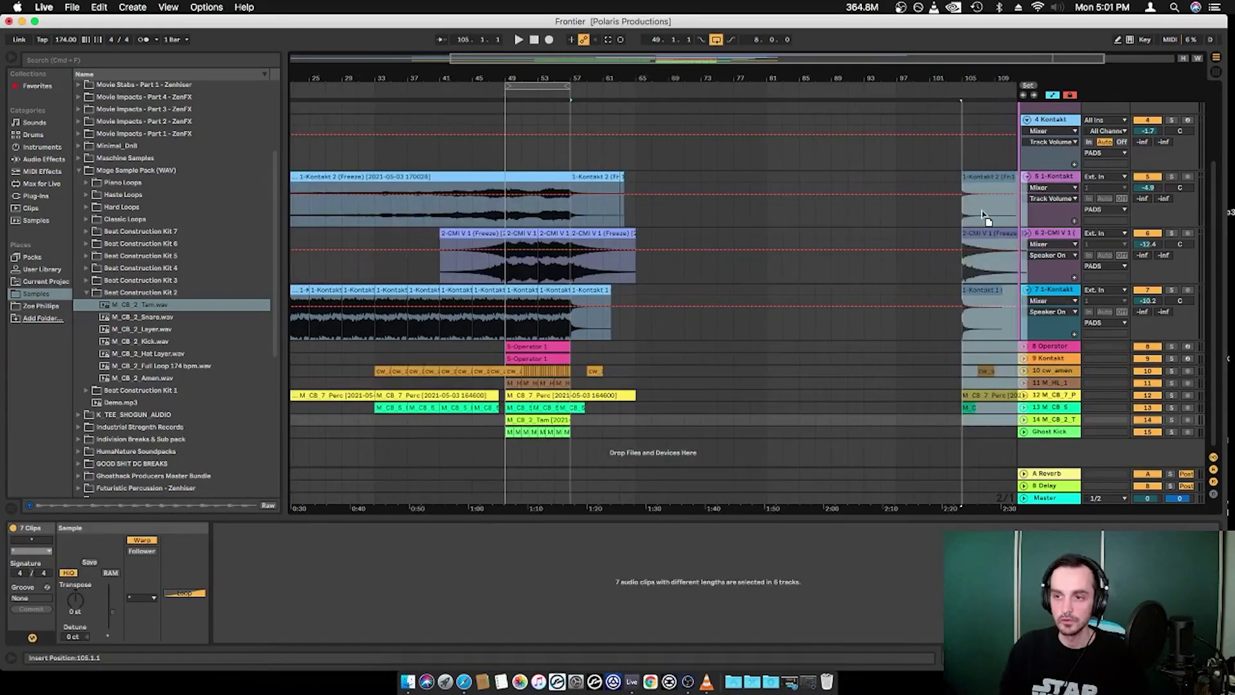
Step: Duplicate the bar 49 to 57 section of the pad, bass, drum and Ghost Kick tracks three times, filling up to bar 81
click(555, 177)
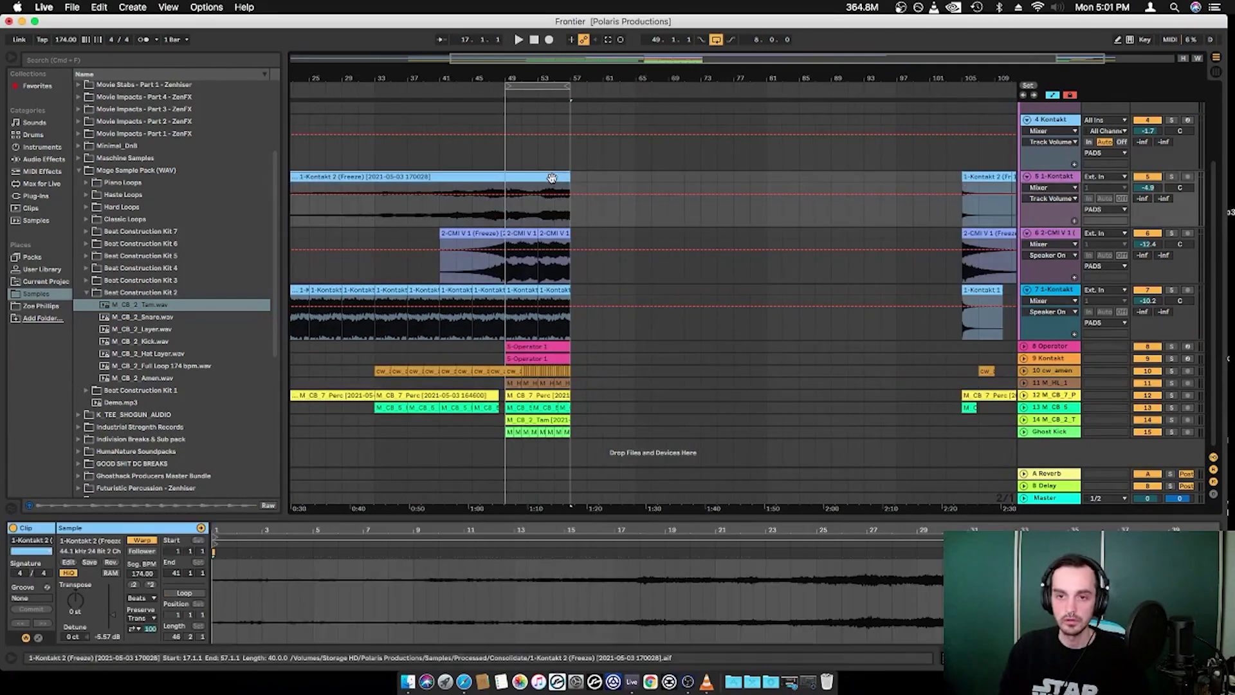
shift+click(563, 432)
click(566, 432)
shift+click(540, 177)
drag(569, 205, 506, 430)
key(super+d)
key(super+d)
key(super+d)
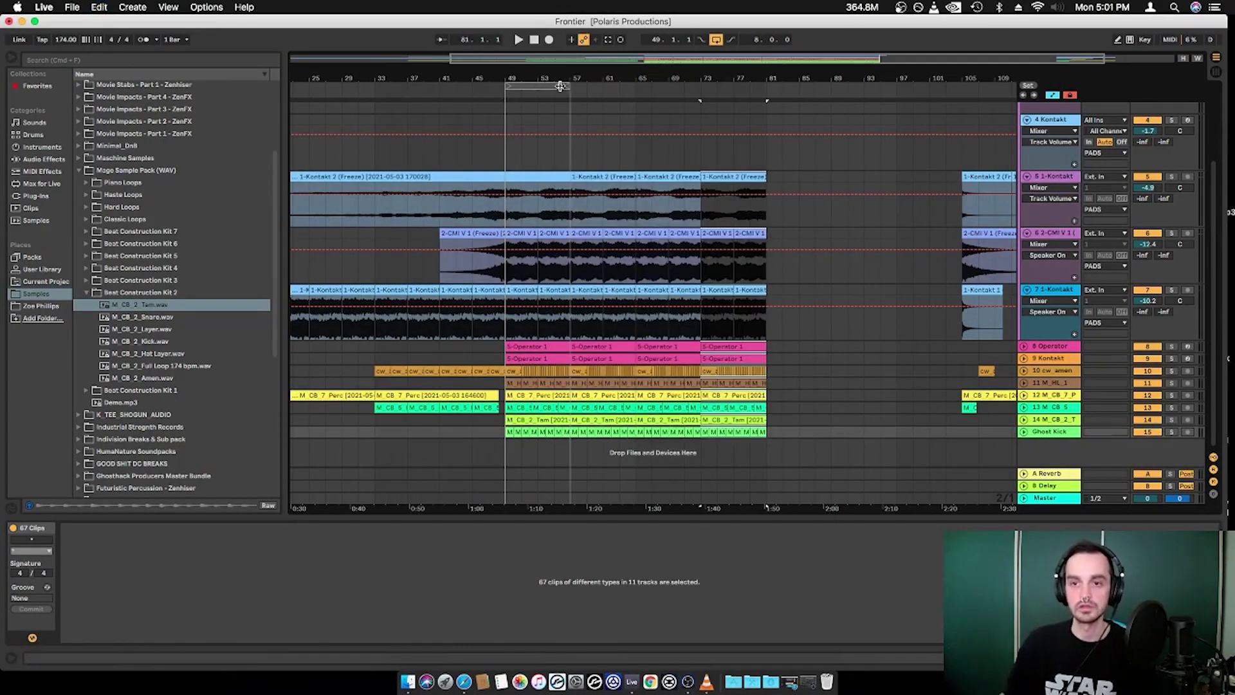
Step: Extend the loop's end to bar 59 and fold the three pad audio tracks and the PADS group
drag(560, 87, 584, 92)
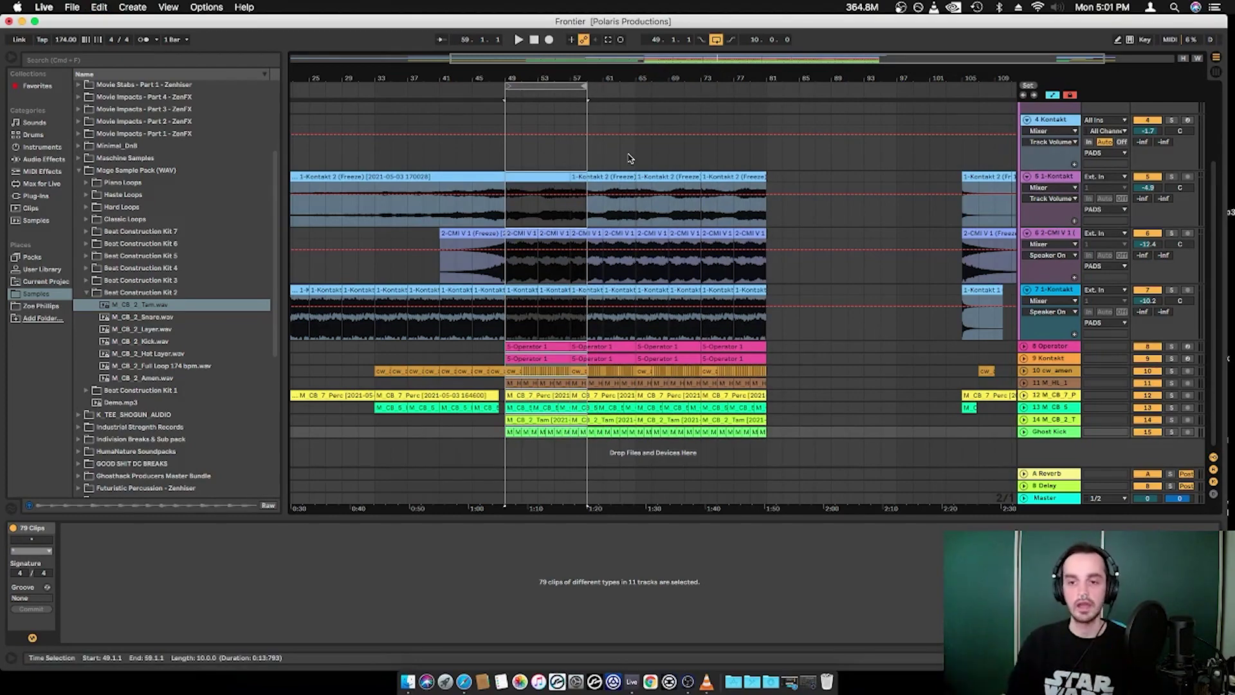
click(1027, 177)
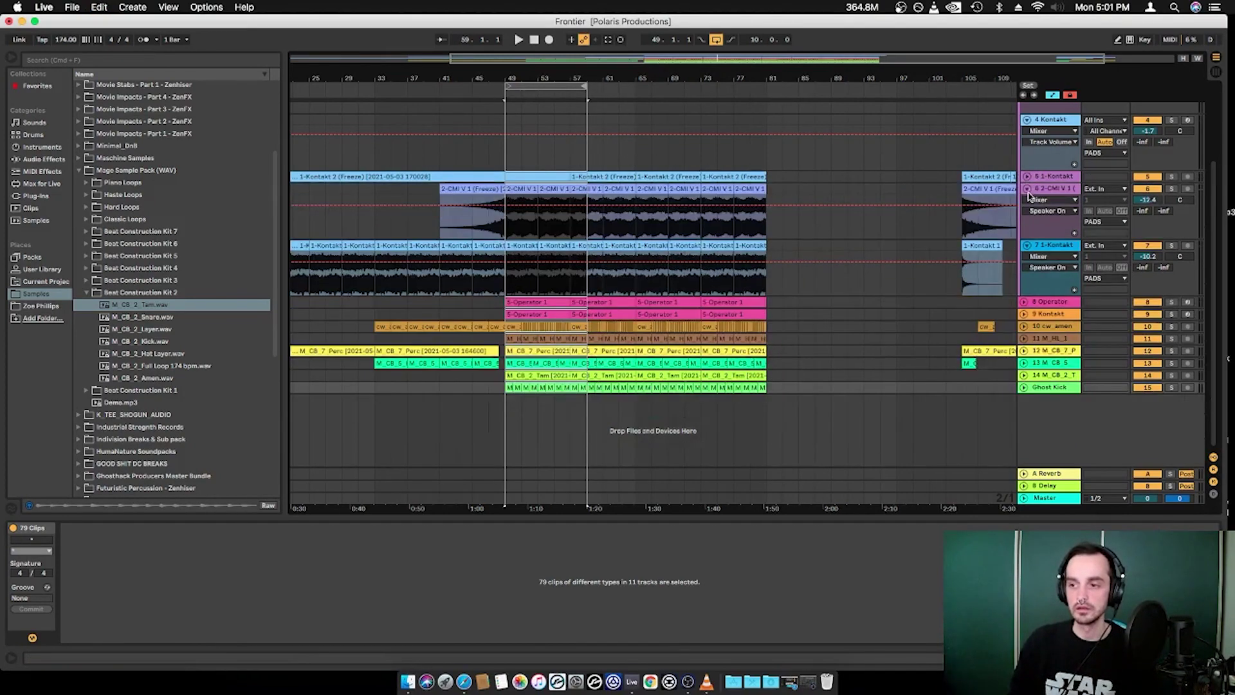
click(1026, 190)
click(1026, 202)
click(1024, 177)
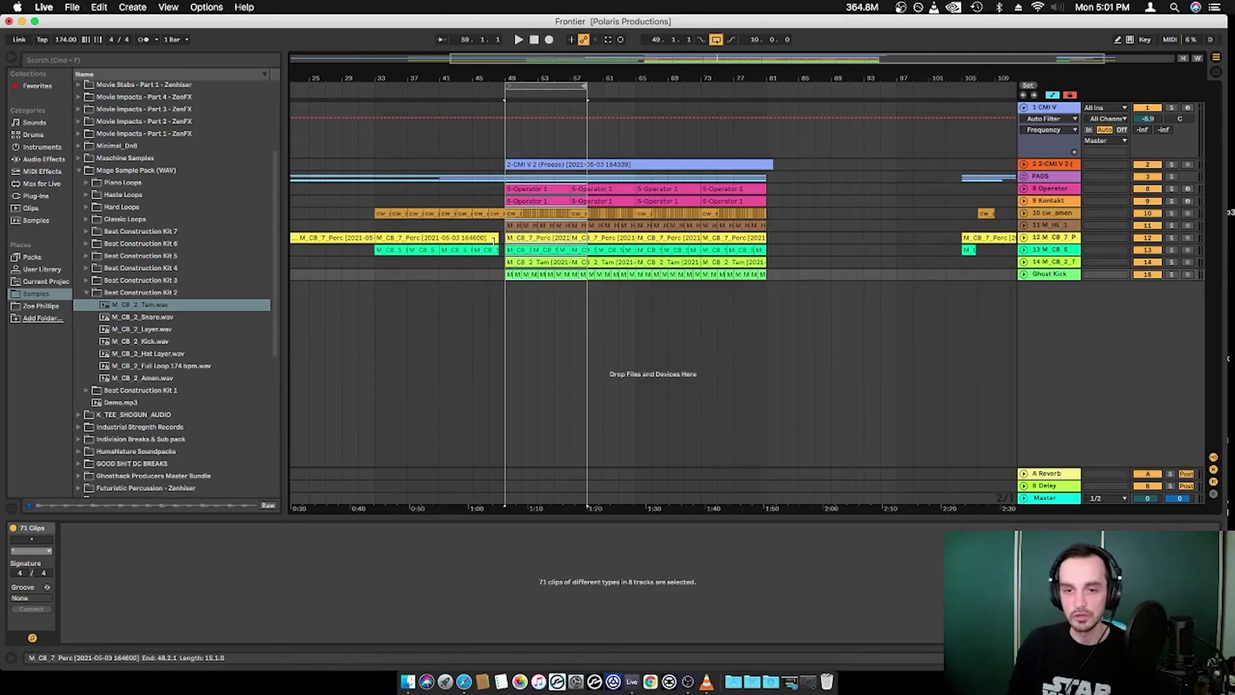
Step: Extend the loop's end to bar 65 and play the arrangement from bar 1
drag(422, 78, 518, 58)
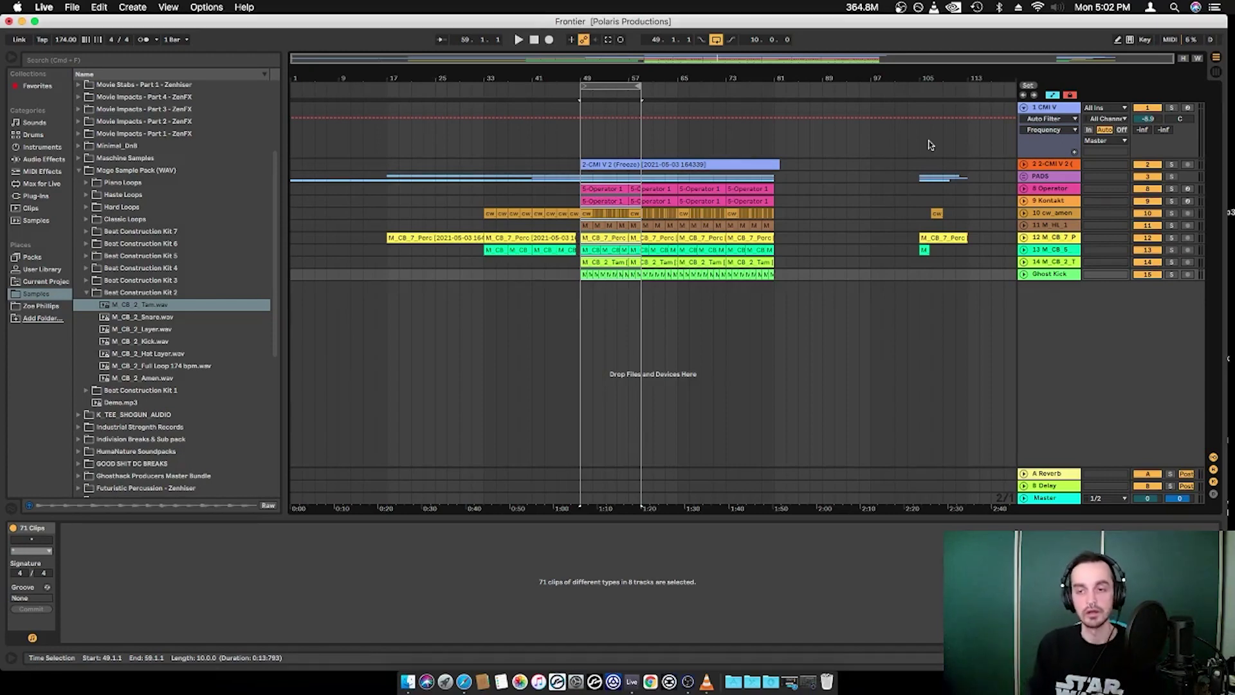
drag(669, 79, 723, 80)
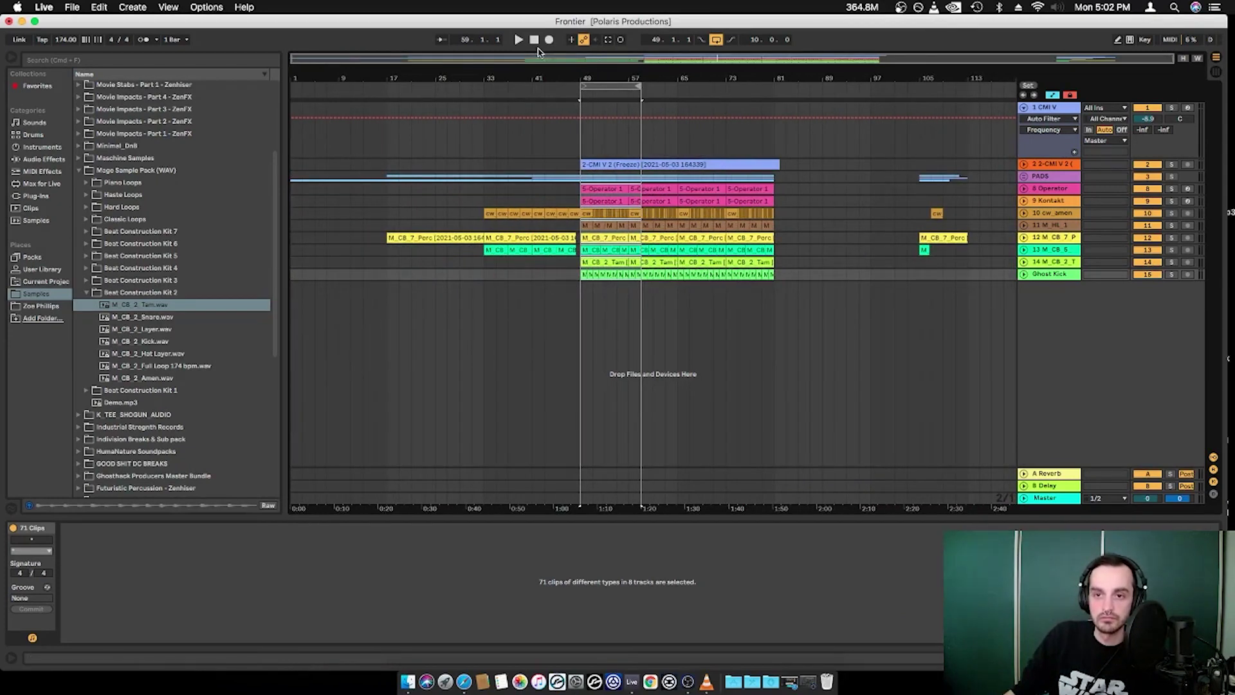
click(534, 41)
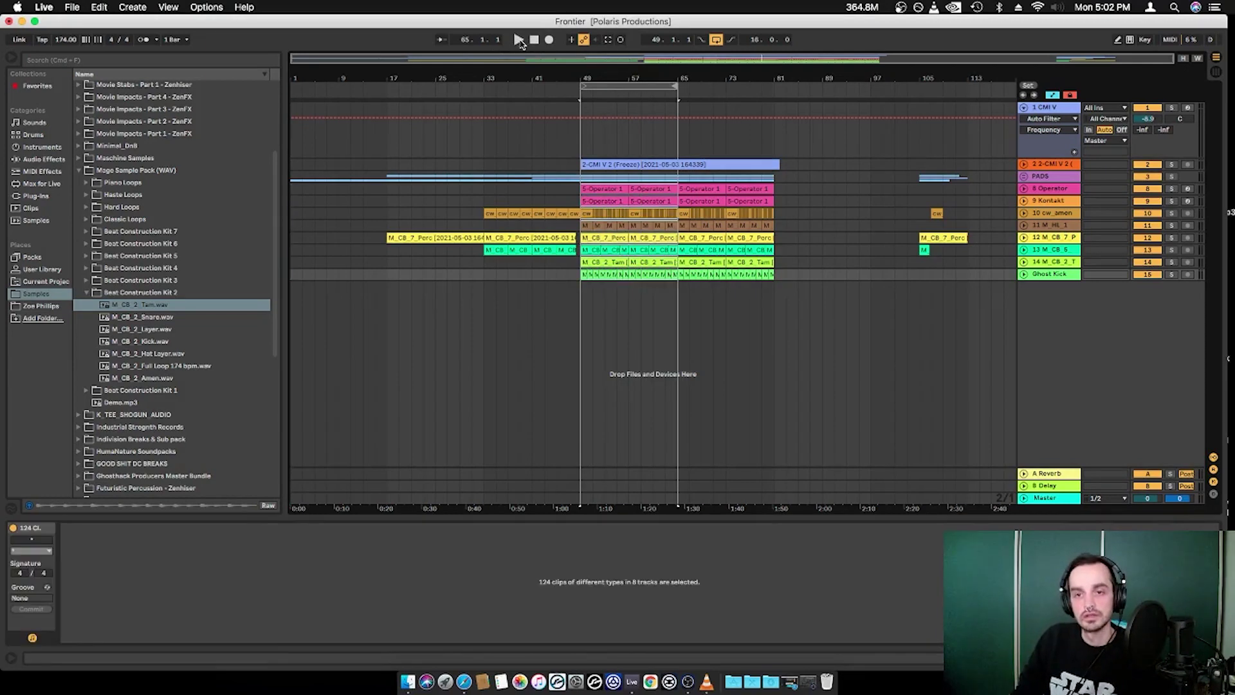
click(518, 40)
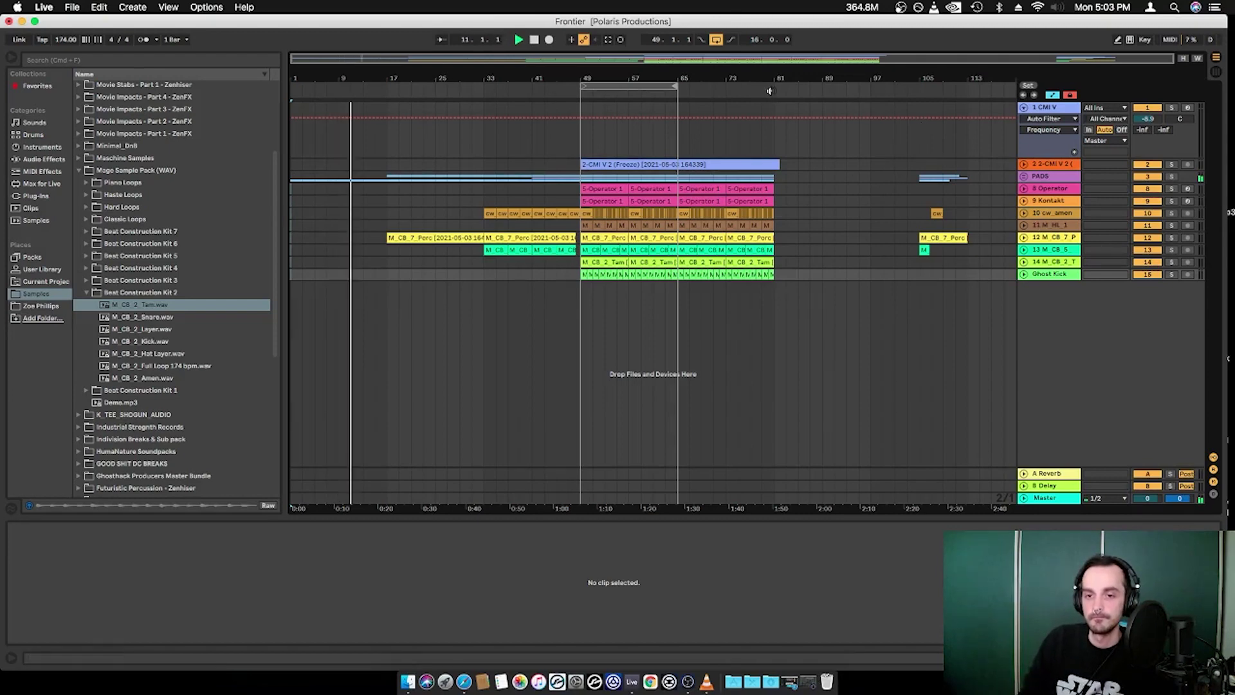
Step: Unfold the PADS group and its 7 1-Kontakt track while the arrangement plays
click(1022, 177)
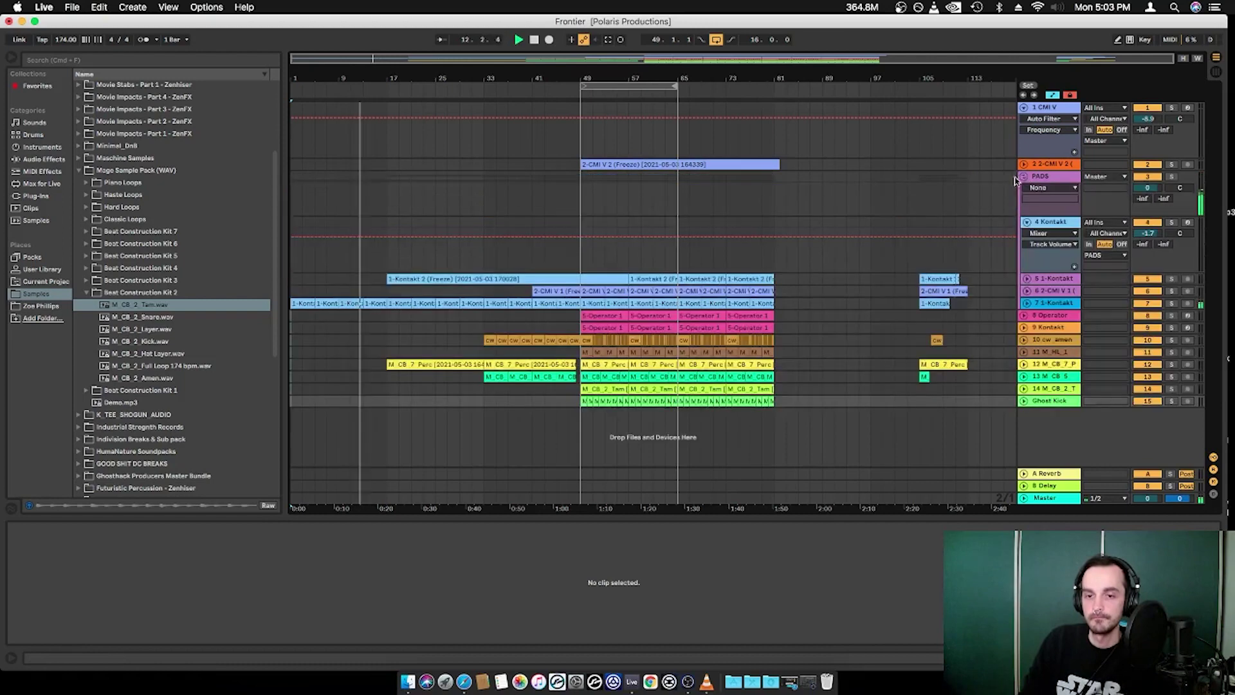
click(1027, 303)
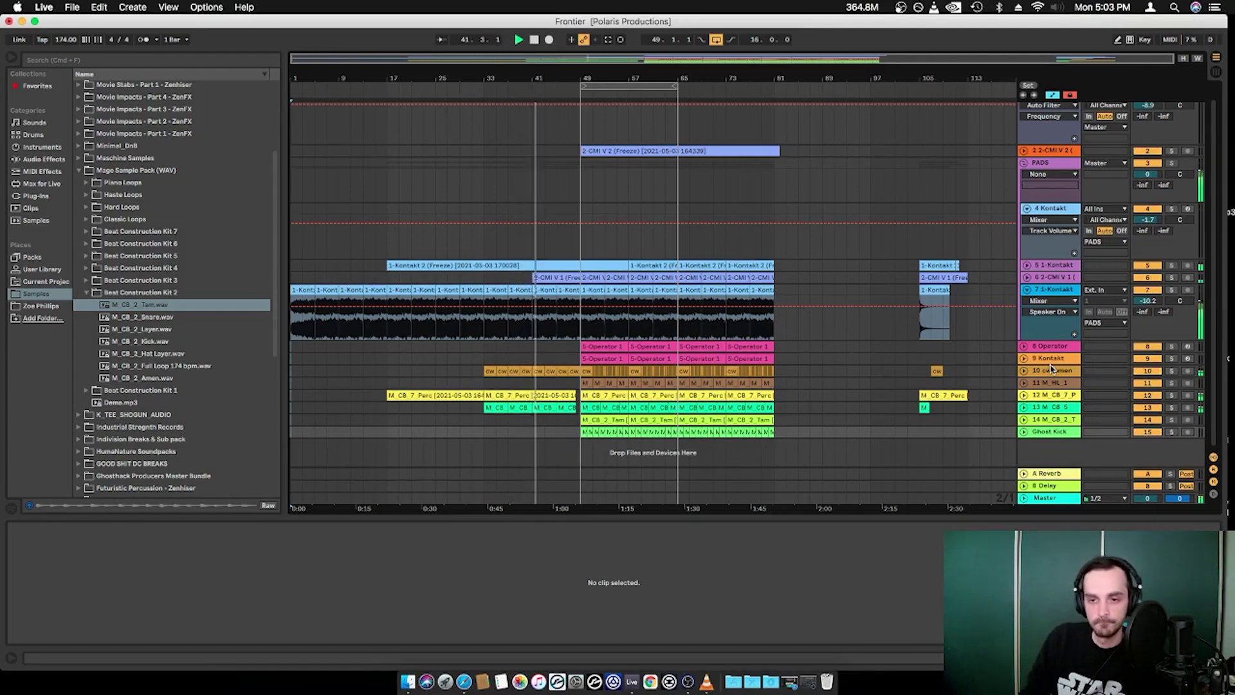
scroll(1055, 373, up, 1)
scroll(1054, 374, down, 1)
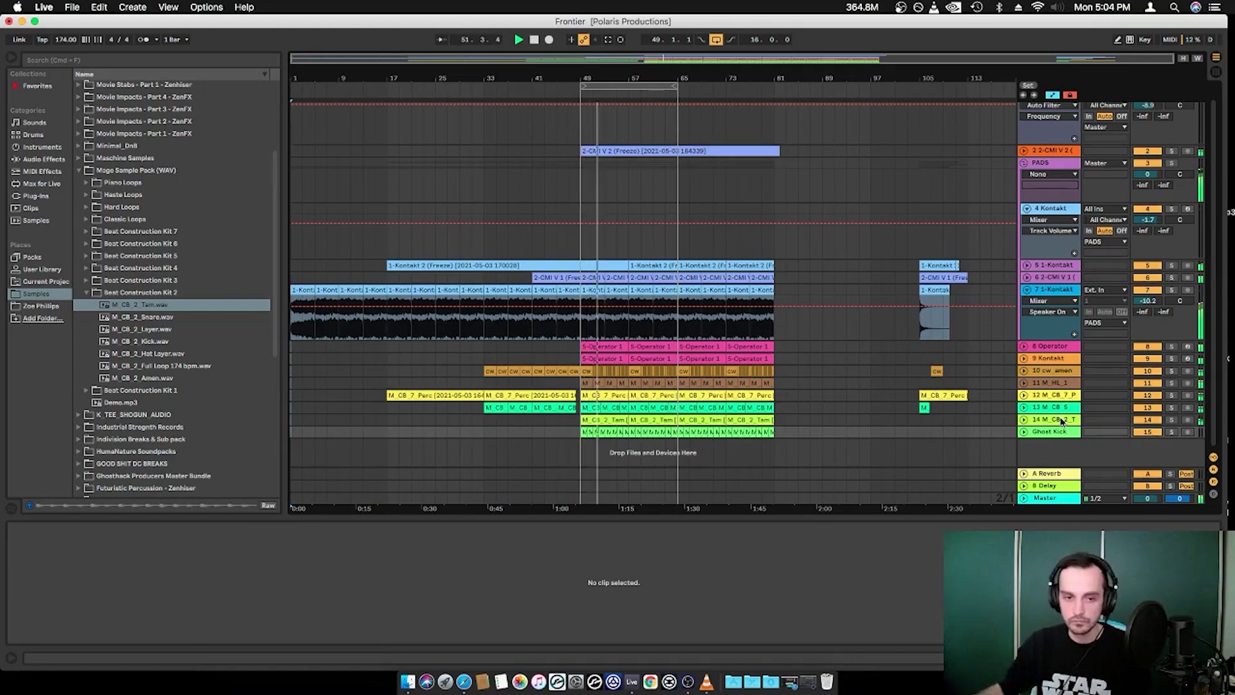
Step: Insert an audio track below the M_CB_2_Tam track and audition the Ride Layer, Layer and Hat samples from Beat Construction Kit 1
click(1048, 421)
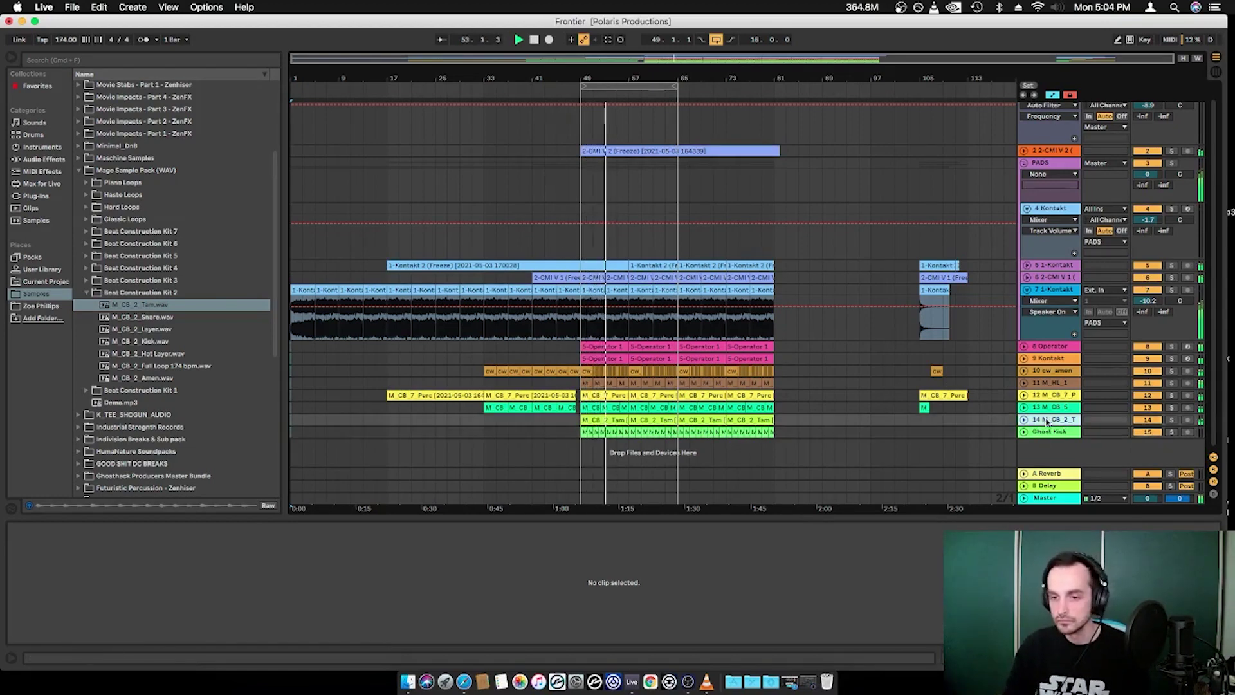
key(super+t)
click(166, 379)
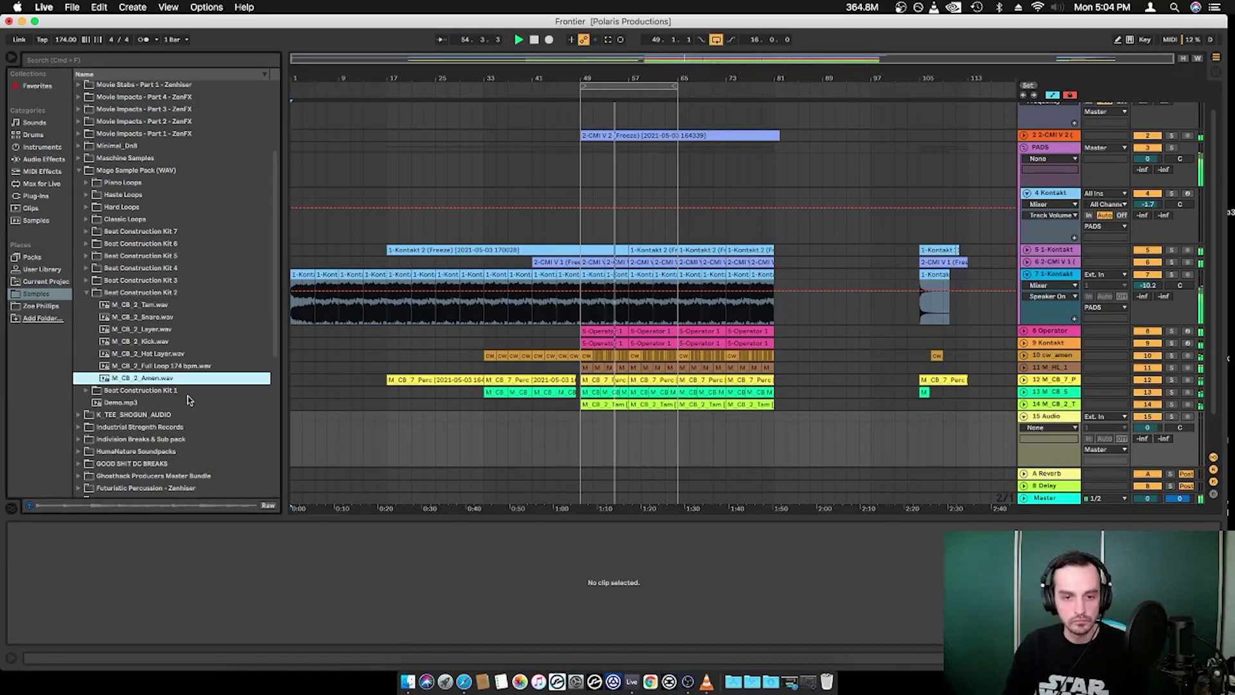
double_click(142, 293)
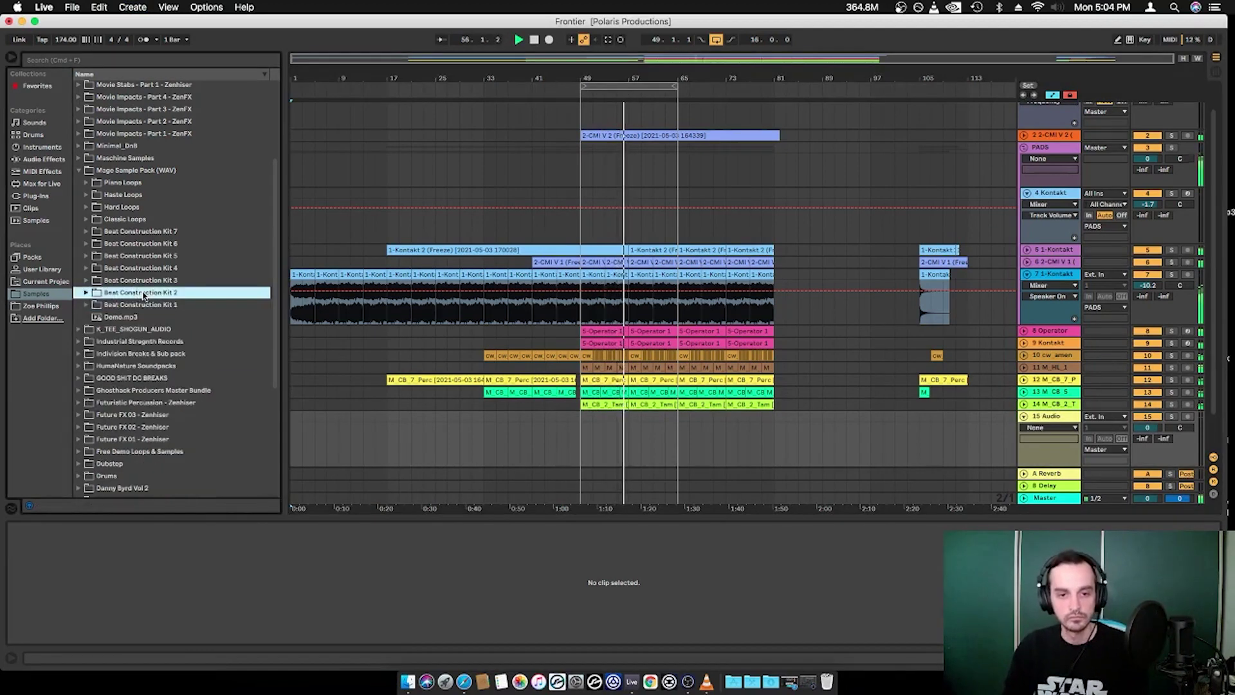
double_click(142, 305)
click(167, 342)
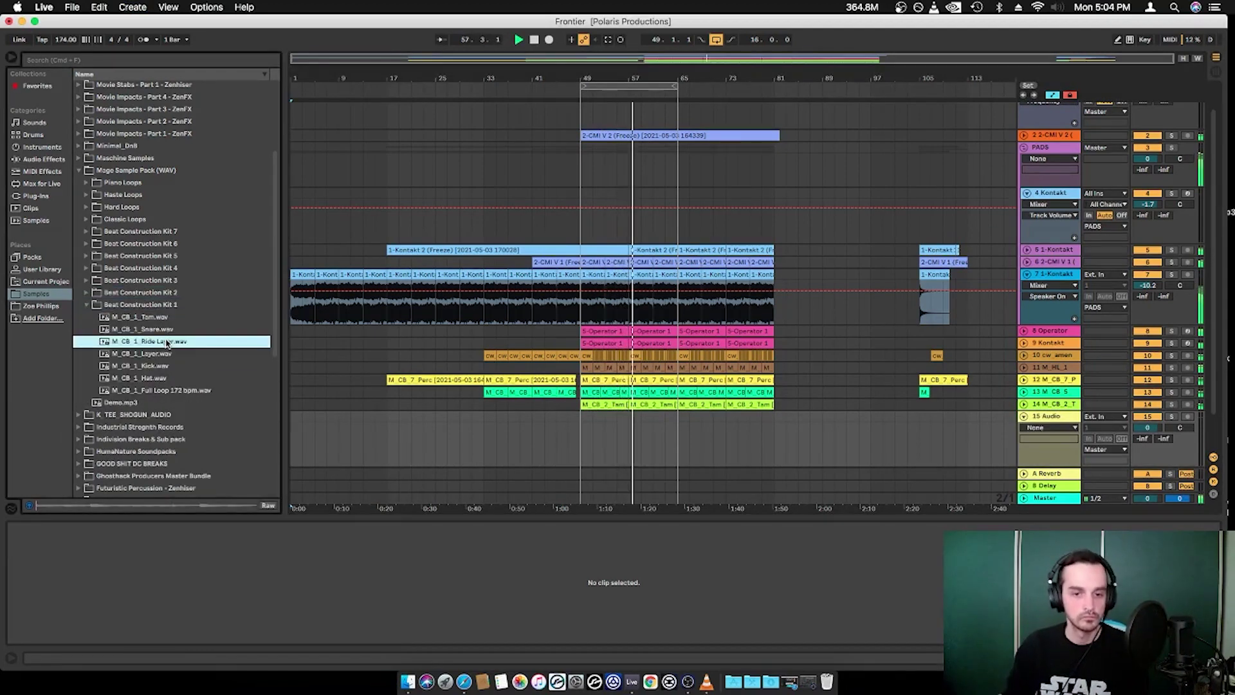
click(162, 353)
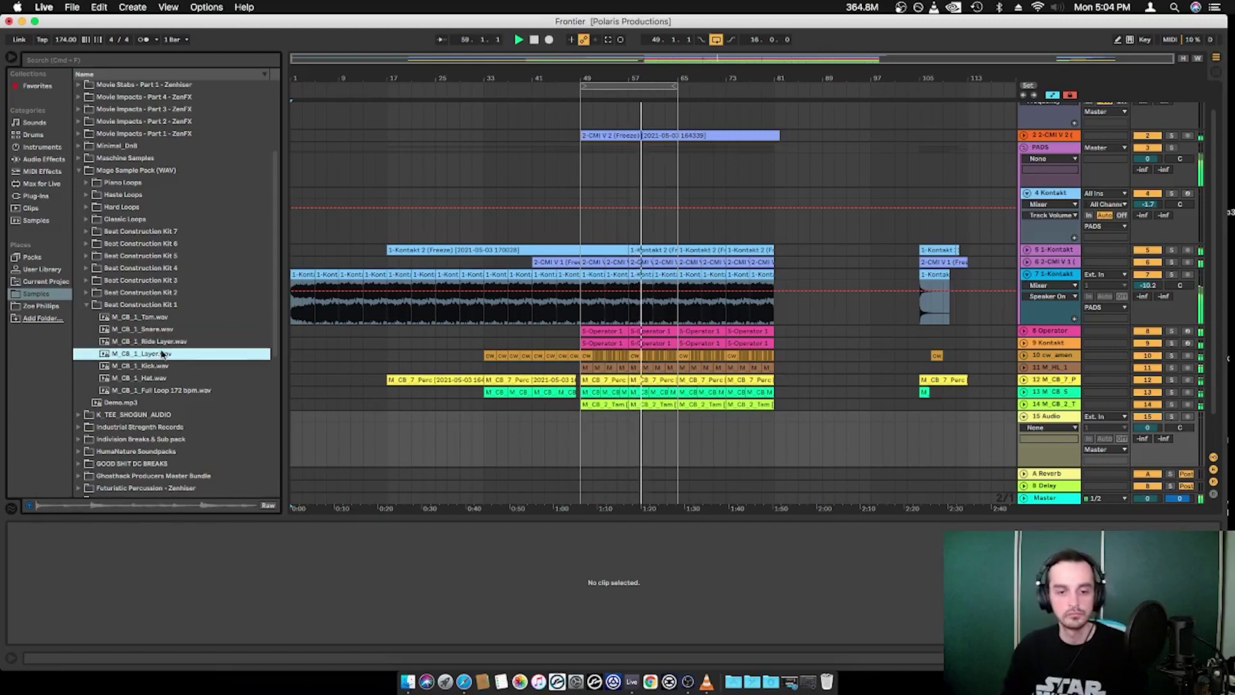
click(170, 377)
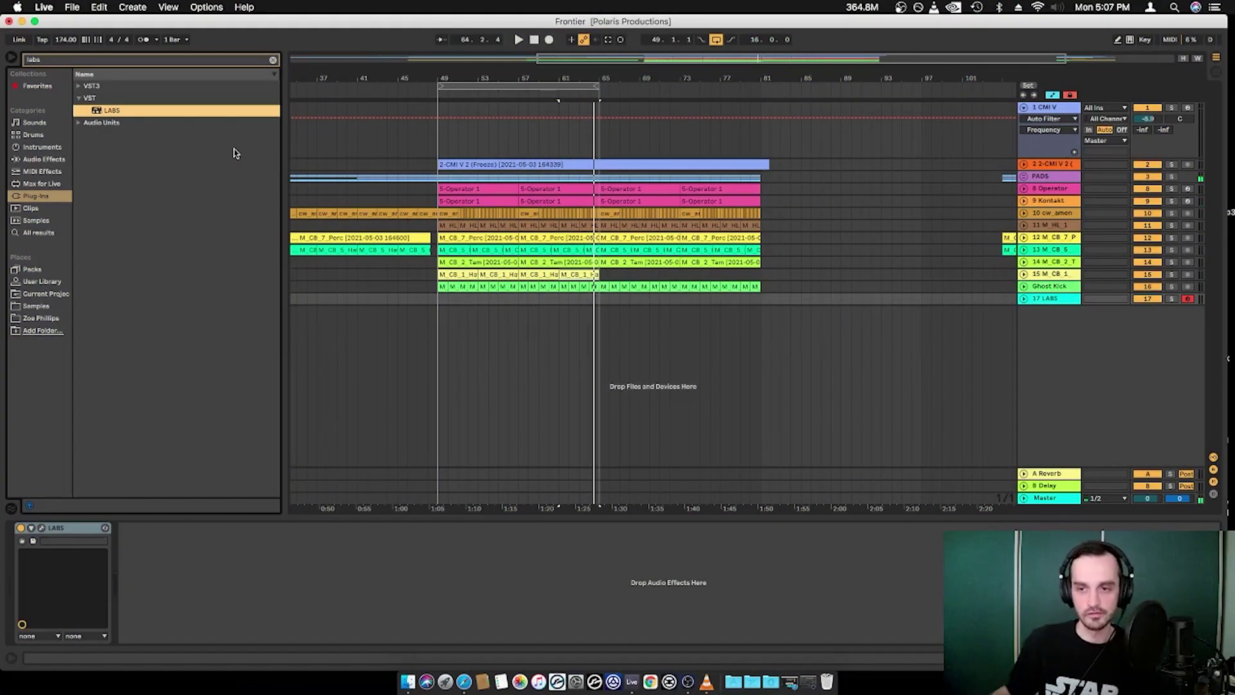
Step: Delete the 5-Operator 1 clips between bars 65 and 81 from the Operator and Kontakt bass tracks
click(1023, 188)
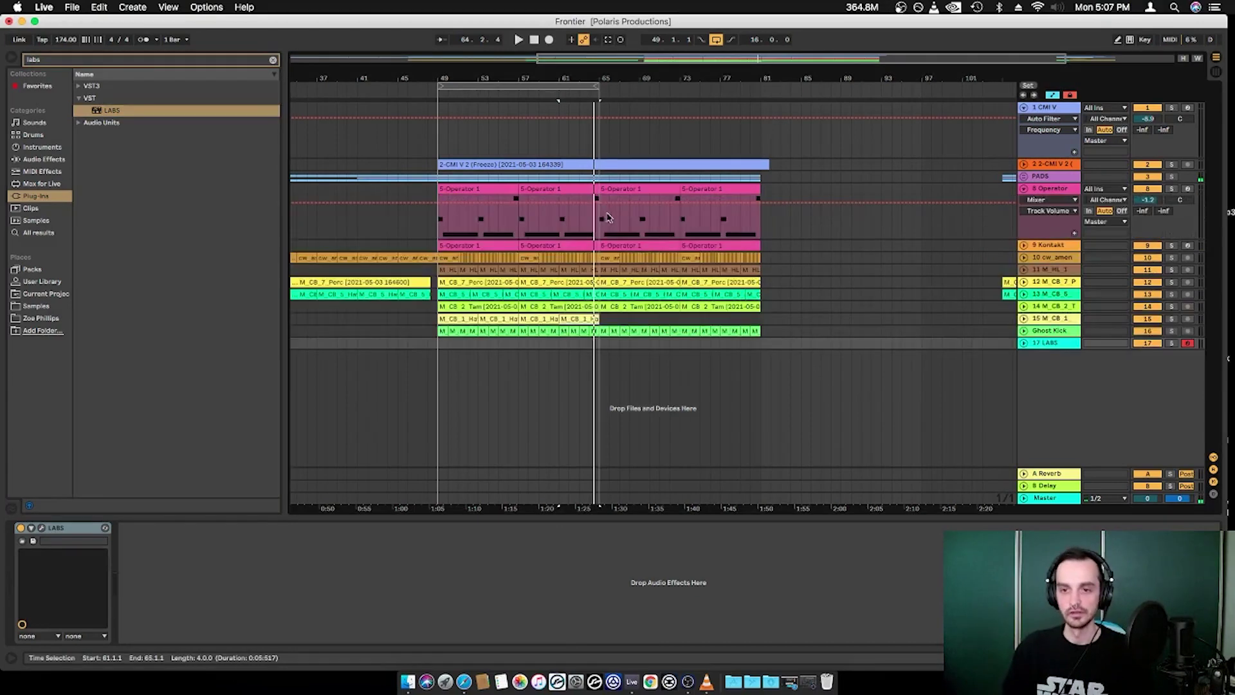
click(608, 189)
key(Delete)
double_click(694, 189)
key(Delete)
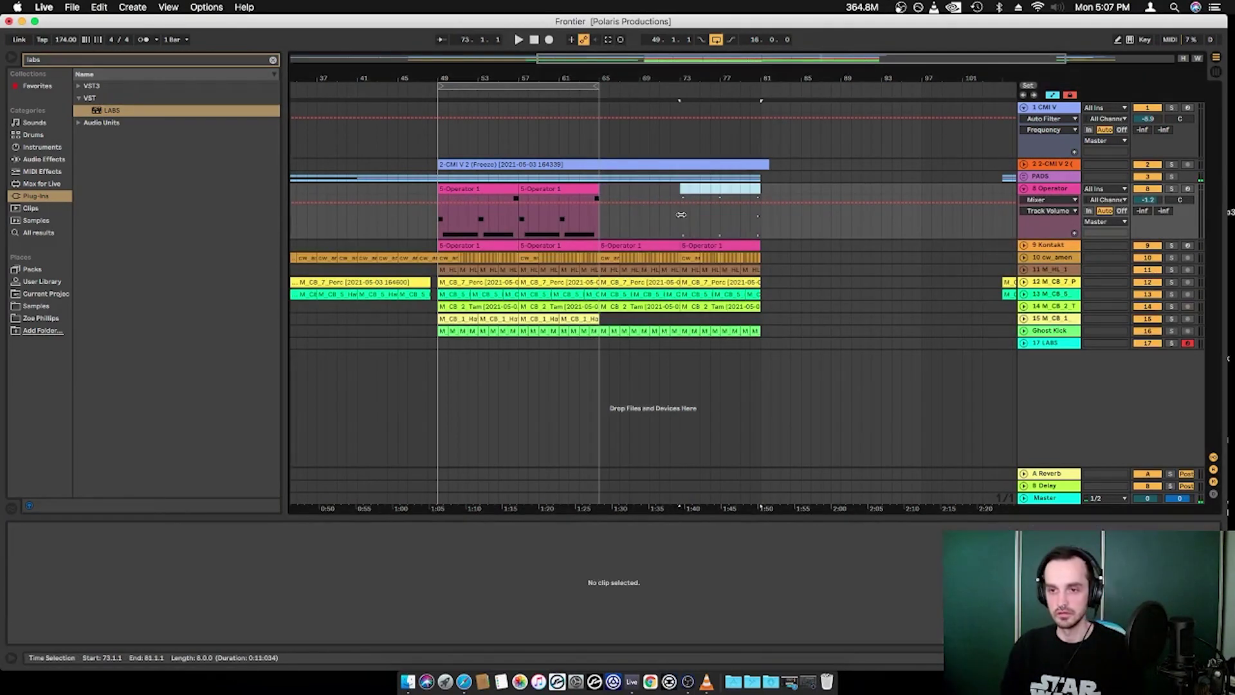
click(1023, 245)
Step: Duplicate the last M_CB_1_Hat clip four times to continue the hats up to bar 81
click(584, 364)
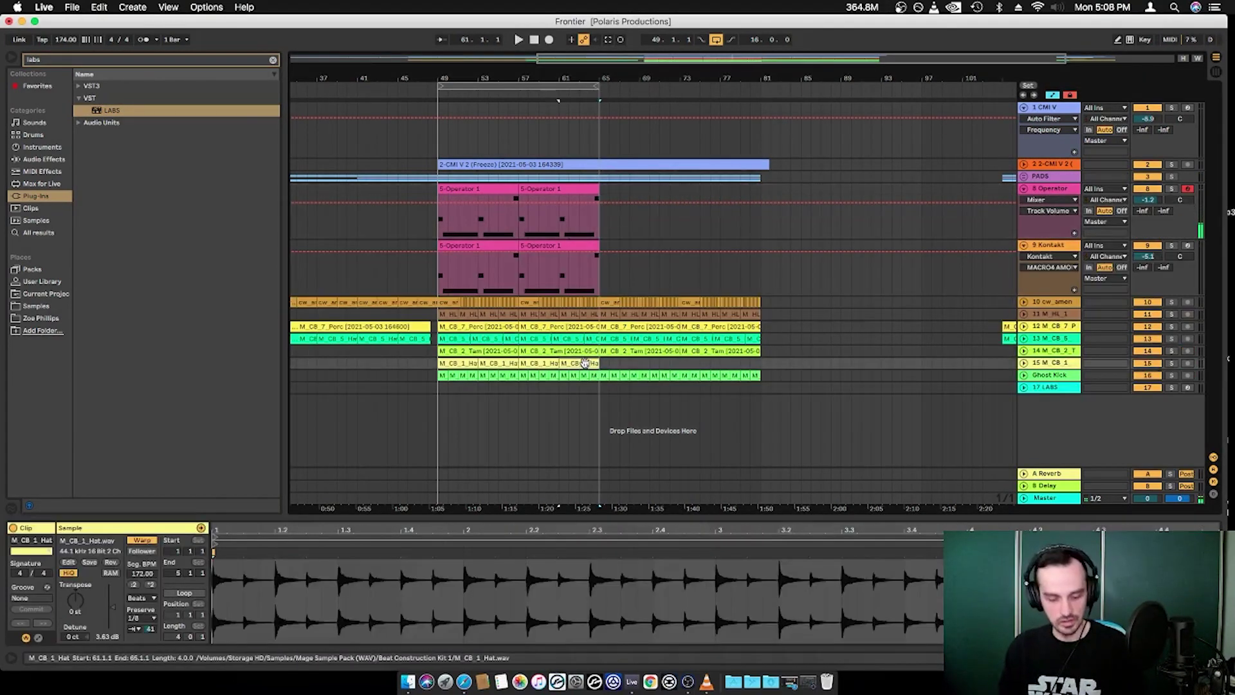
key(super+d)
key(super+d)
key(super+d)
key(super+d)
Step: Move the loop to bars 65 to 81 and record a new MIDI bass line on the Operator track from bar 65
drag(546, 86, 709, 87)
click(601, 235)
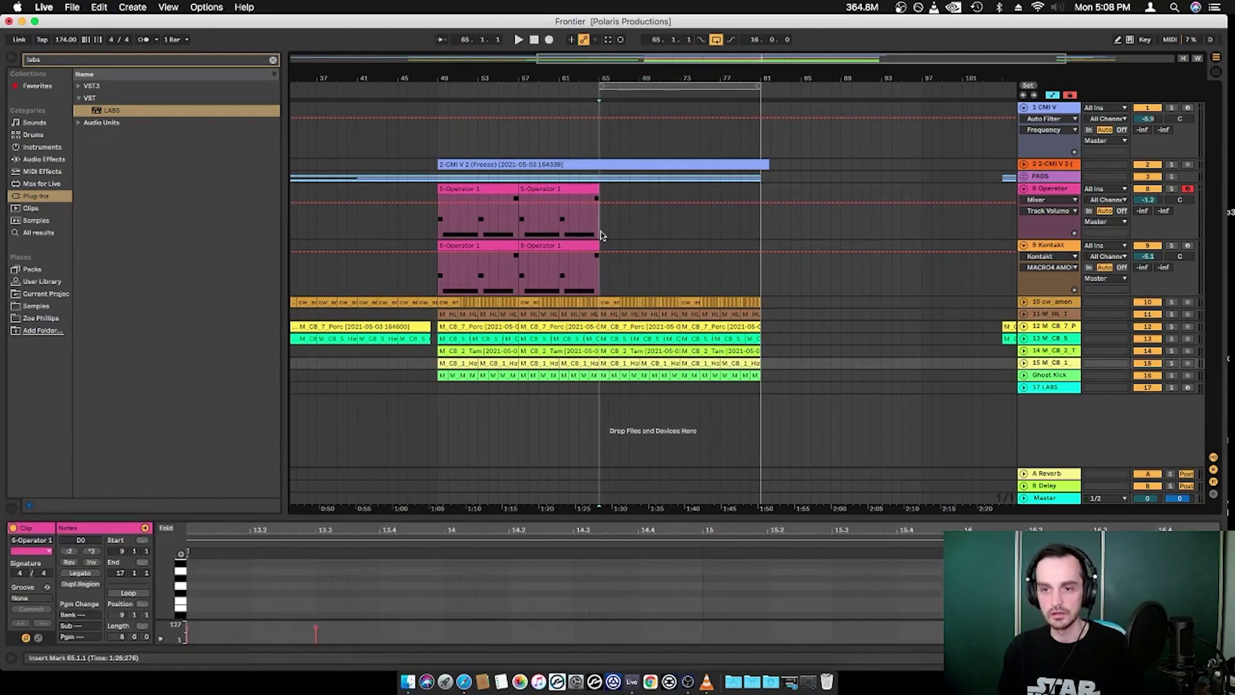
click(551, 40)
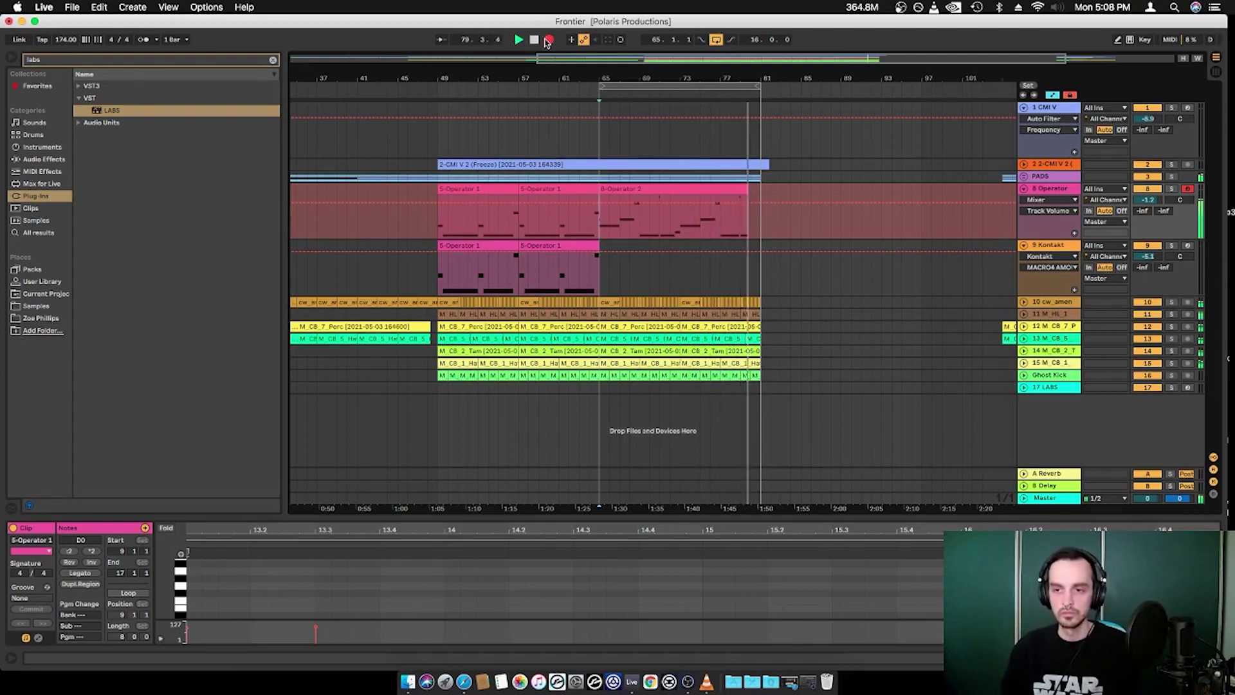
click(546, 42)
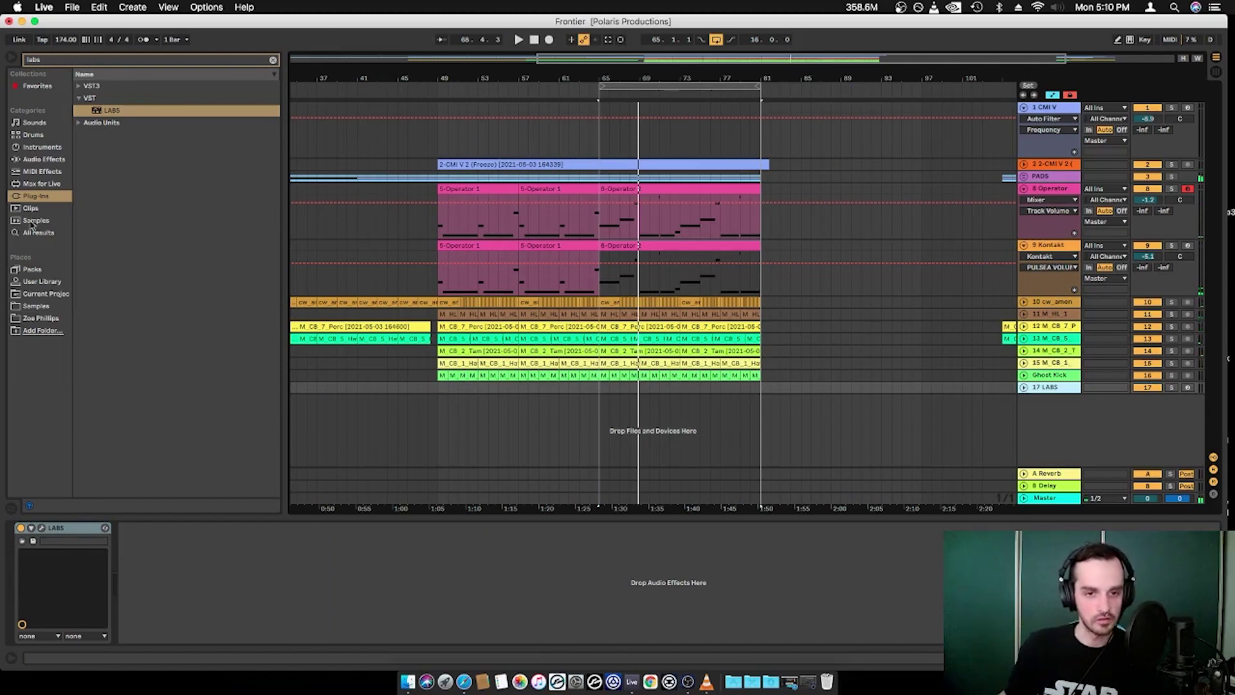
Step: Add the Reverb audio effect to the LABS track, then arm and unfold that track
click(43, 159)
click(58, 60)
text(re)
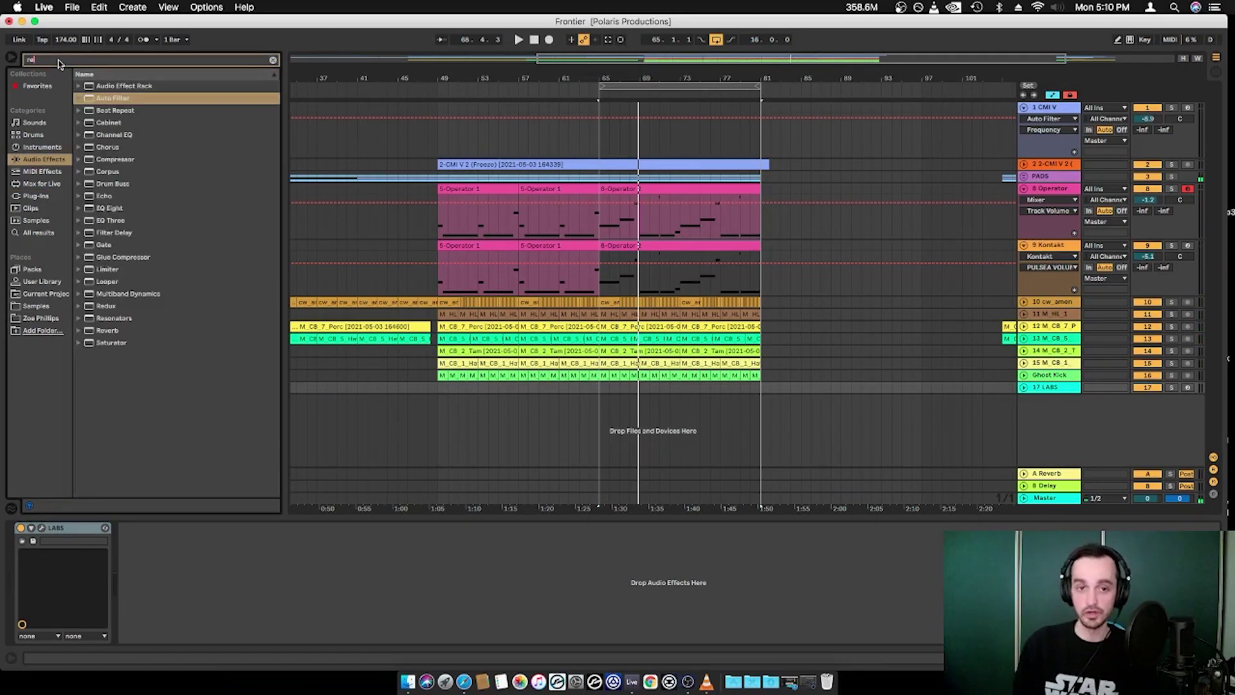
double_click(107, 331)
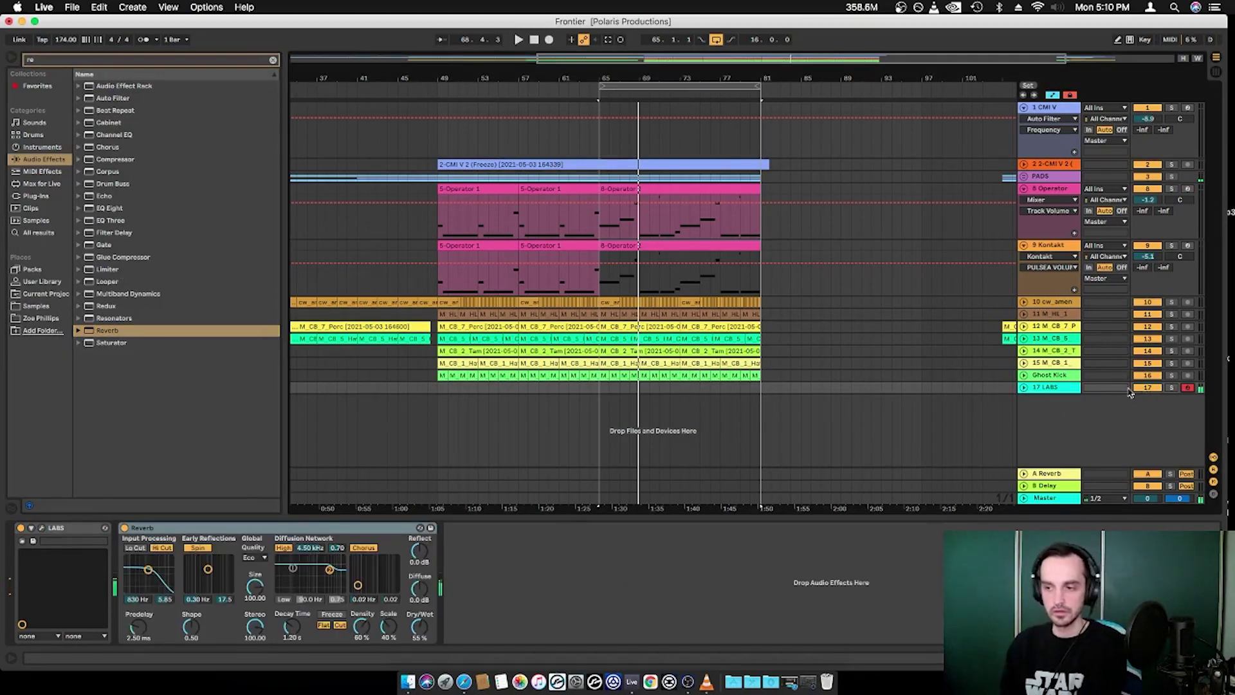
click(1055, 388)
click(1023, 387)
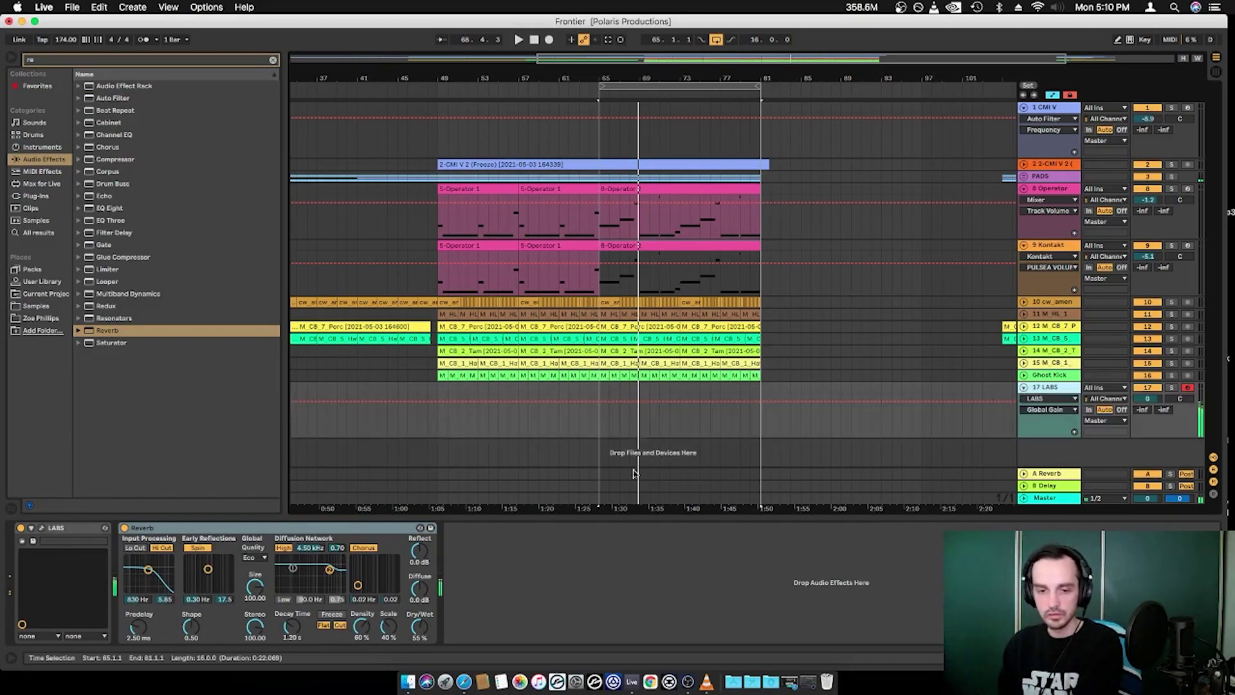
Step: Set the LABS reverb to a low cut at 4.72 kHz without high cut, diffusion high filter 5.75 kHz at 1.00, and decay about 7.8 s
mouse_move(293, 631)
mouse_down()
mouse_move(293, 611)
mouse_move(293, 625)
mouse_up()
click(136, 549)
click(160, 549)
drag(148, 569, 160, 569)
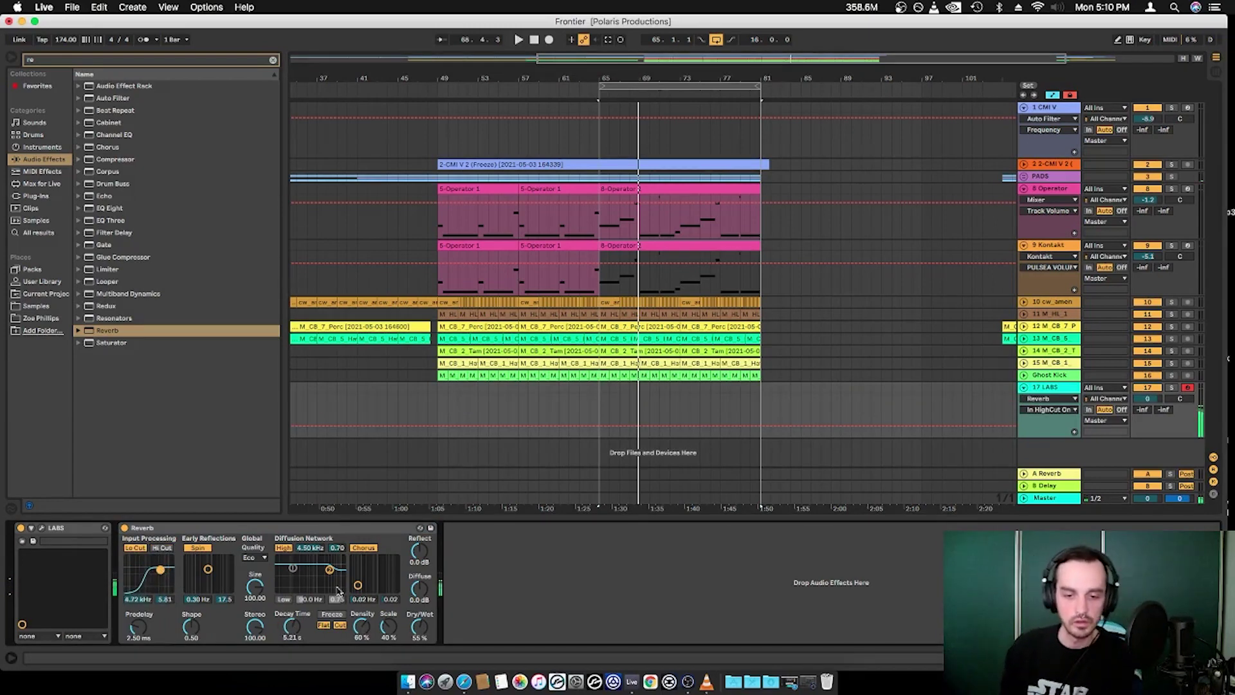
drag(329, 571, 319, 561)
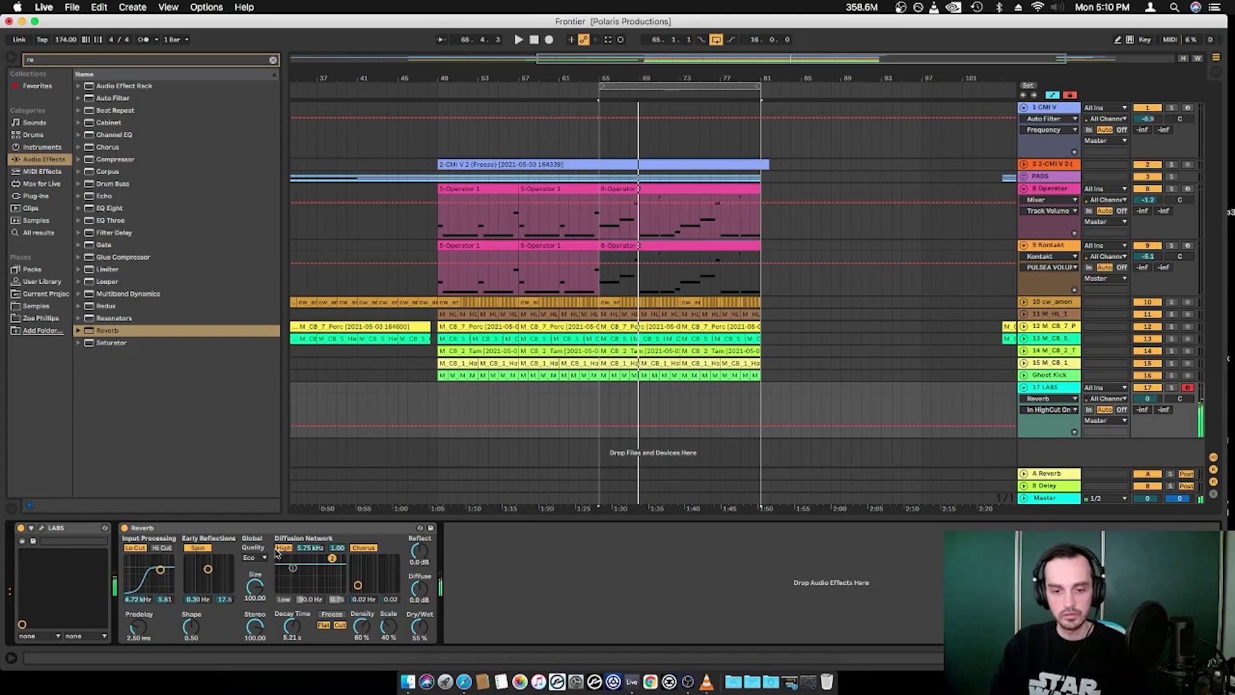
drag(291, 641, 292, 634)
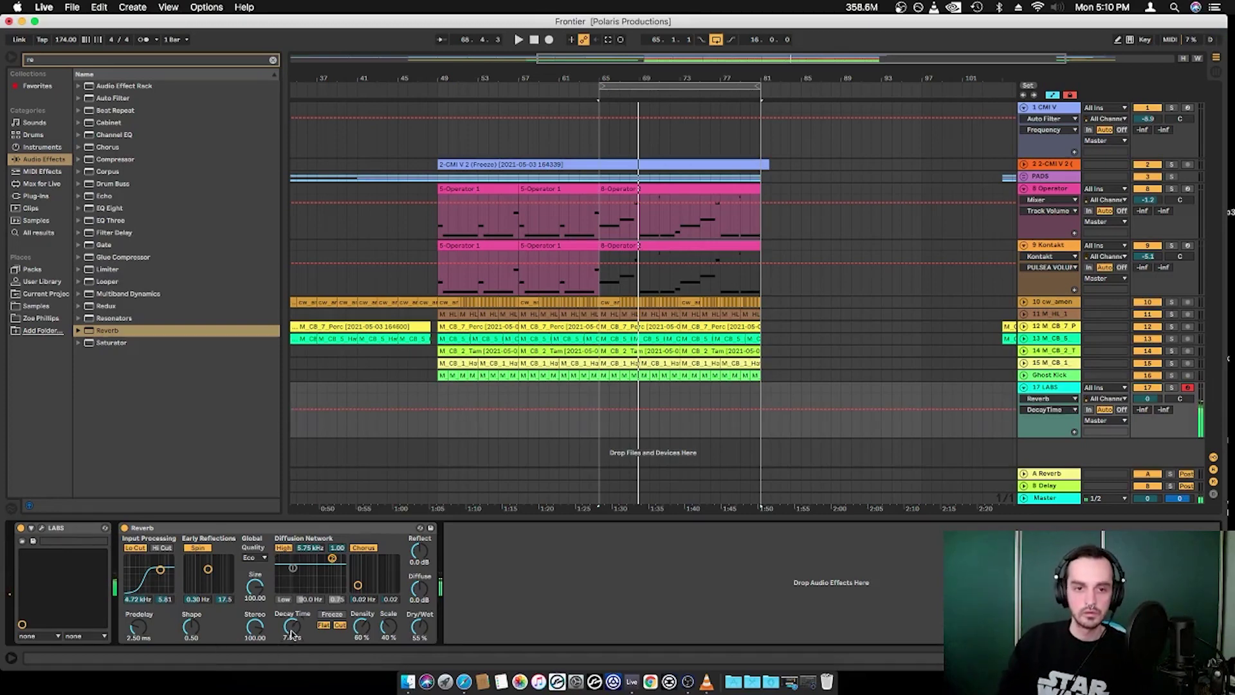
Step: Add an EQ Eight after the LABS reverb and cut the lows with the first band at about 135 Hz
drag(111, 208, 521, 563)
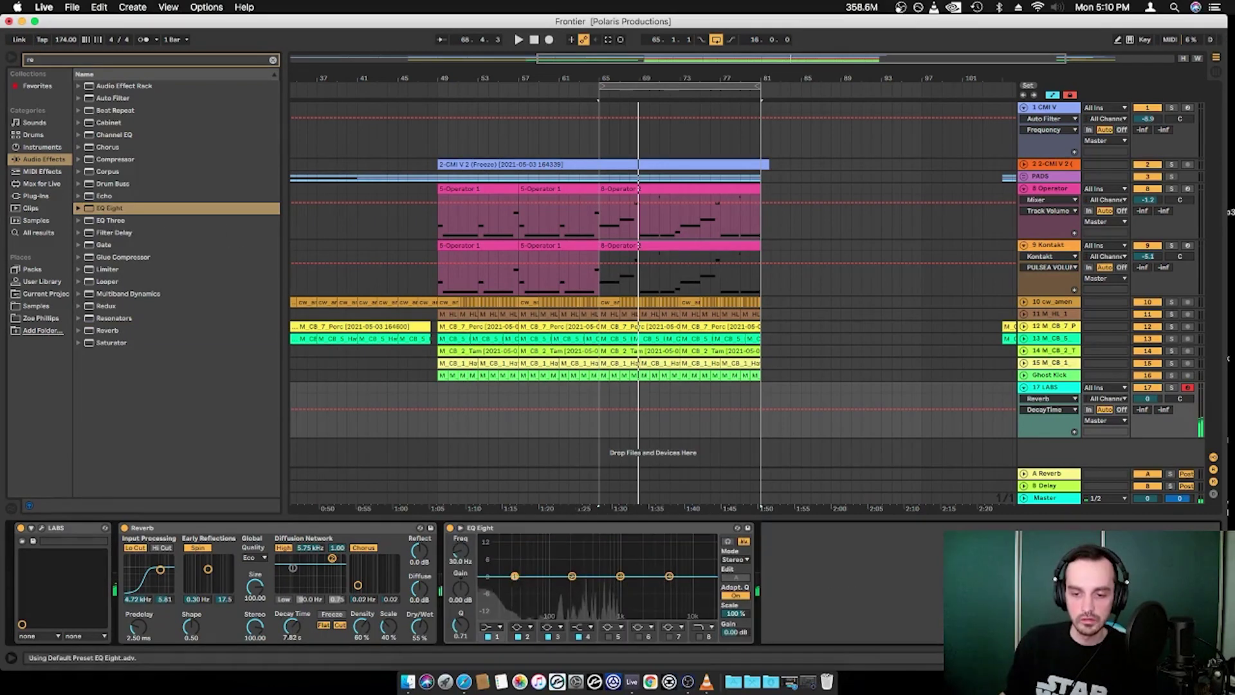
click(494, 627)
click(489, 550)
drag(516, 584, 549, 585)
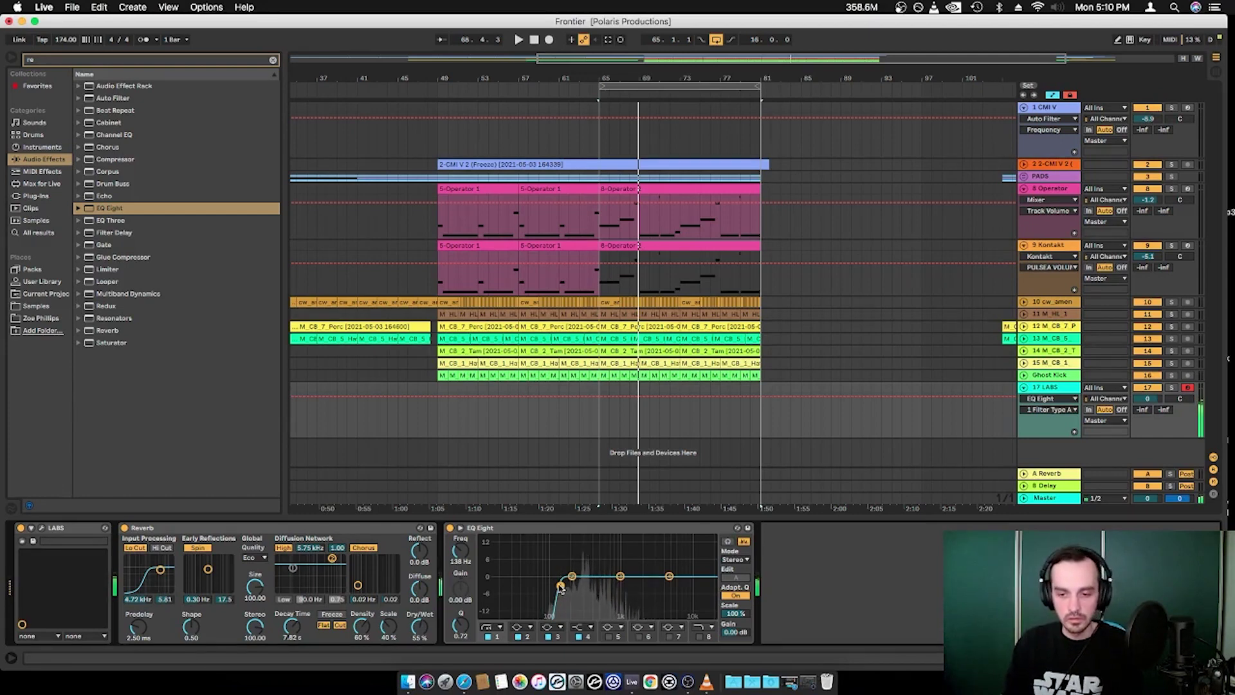
drag(551, 587, 552, 590)
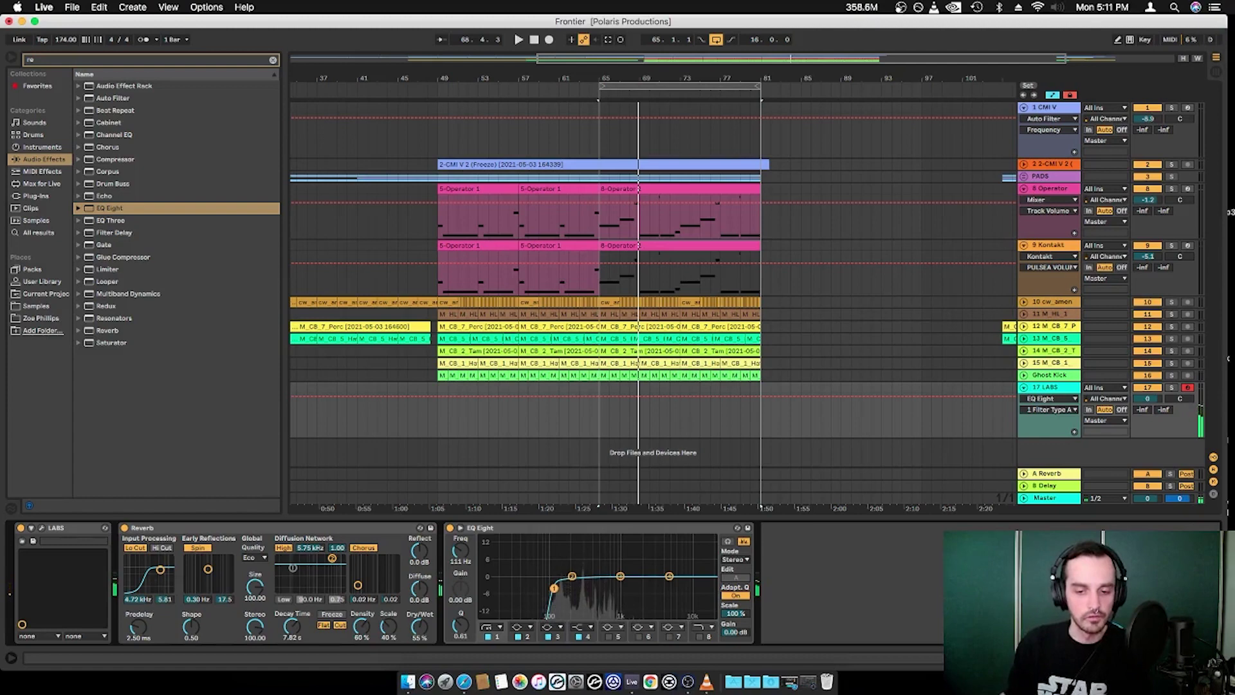
drag(481, 590, 505, 584)
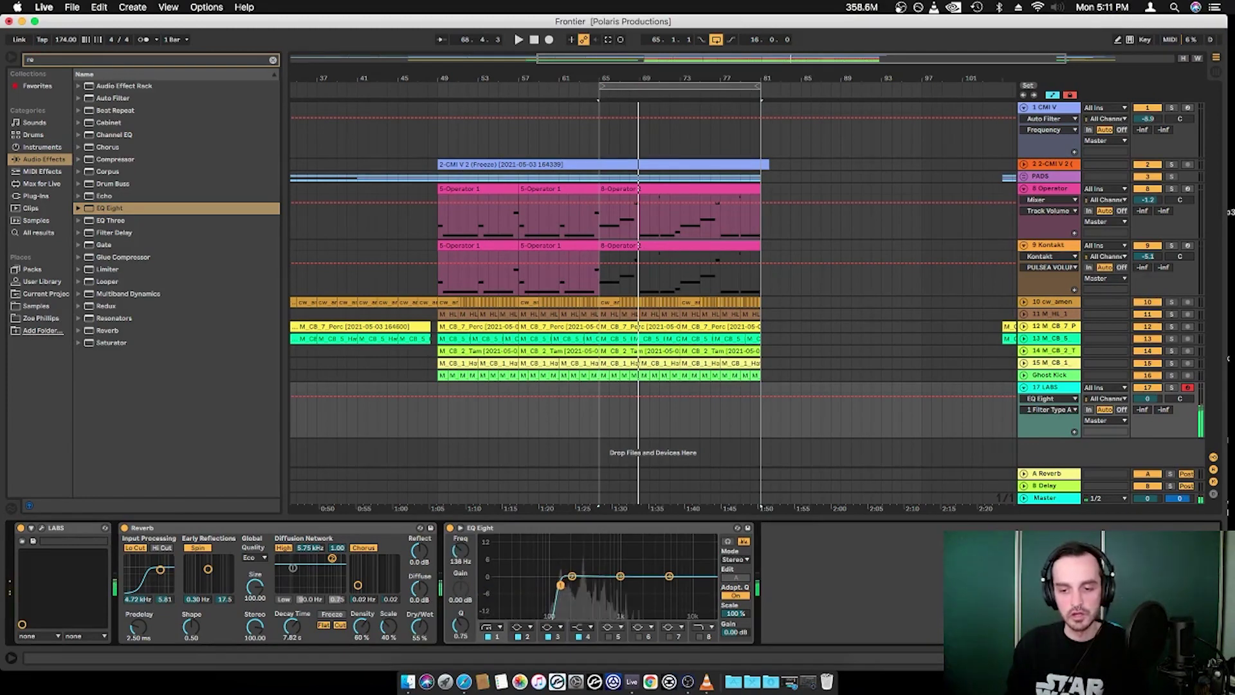
Step: Play the loop with the Soft Piano, fine-tune the LABS instrument's volume to about 350%, and close its window
key(space)
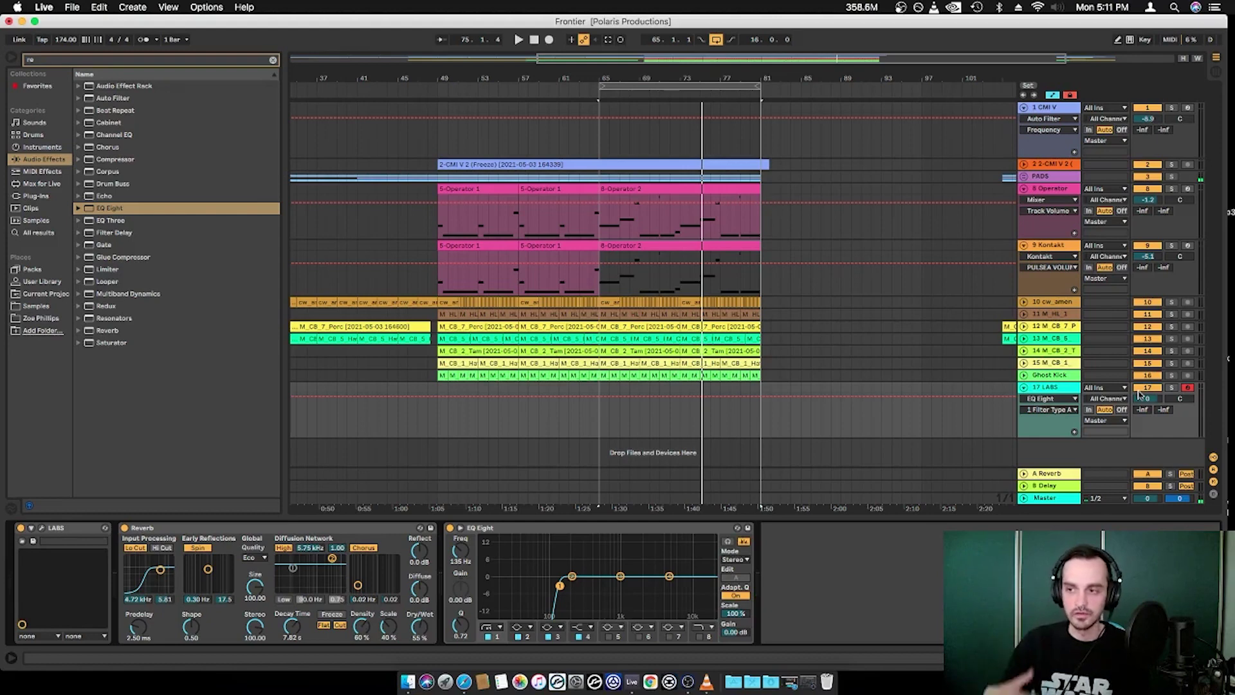
key(space)
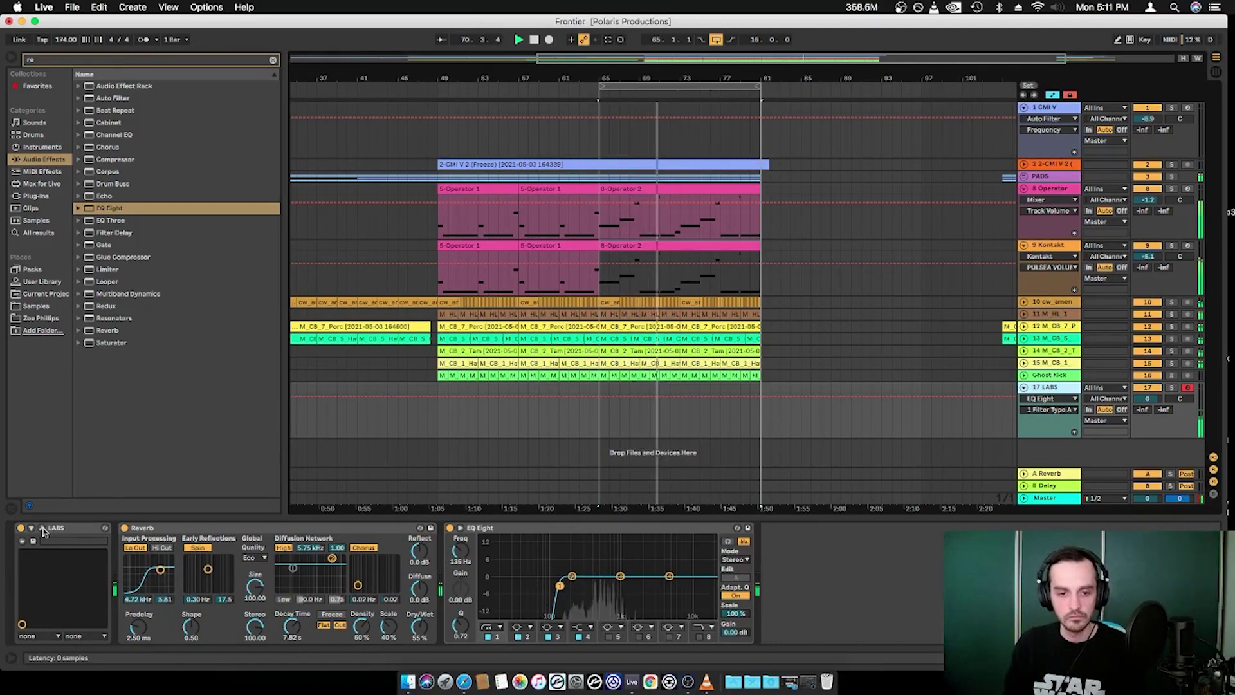
click(42, 528)
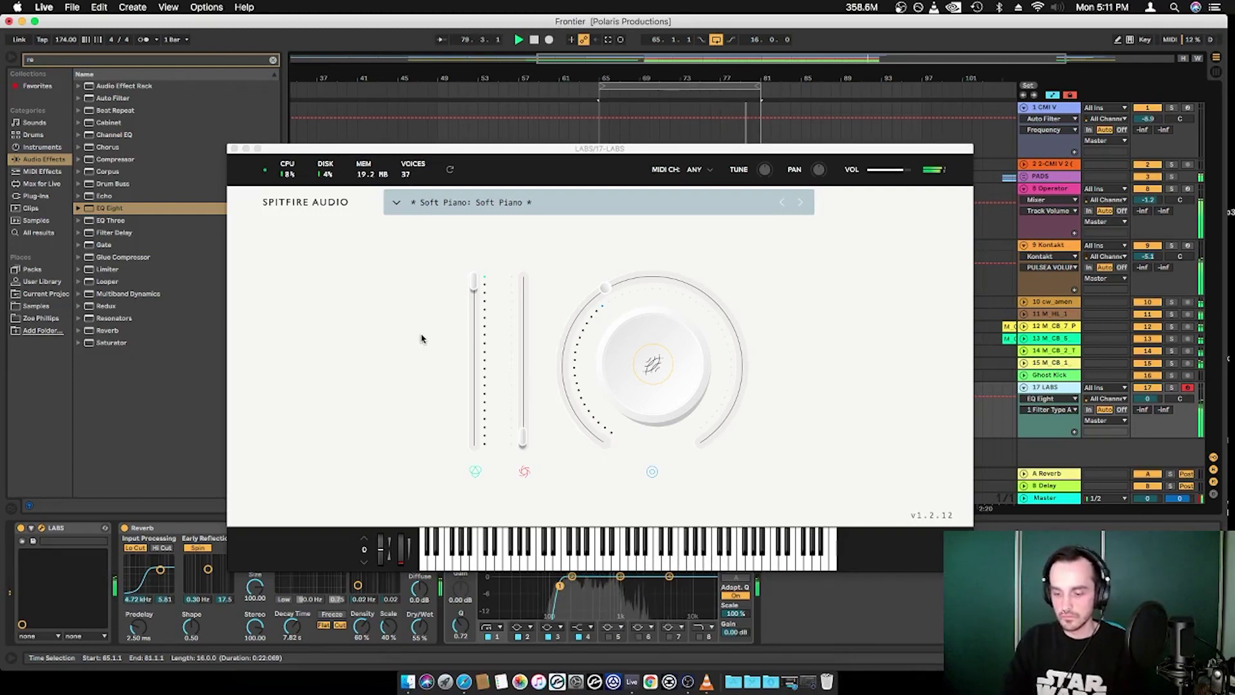
click(902, 170)
drag(902, 171, 905, 170)
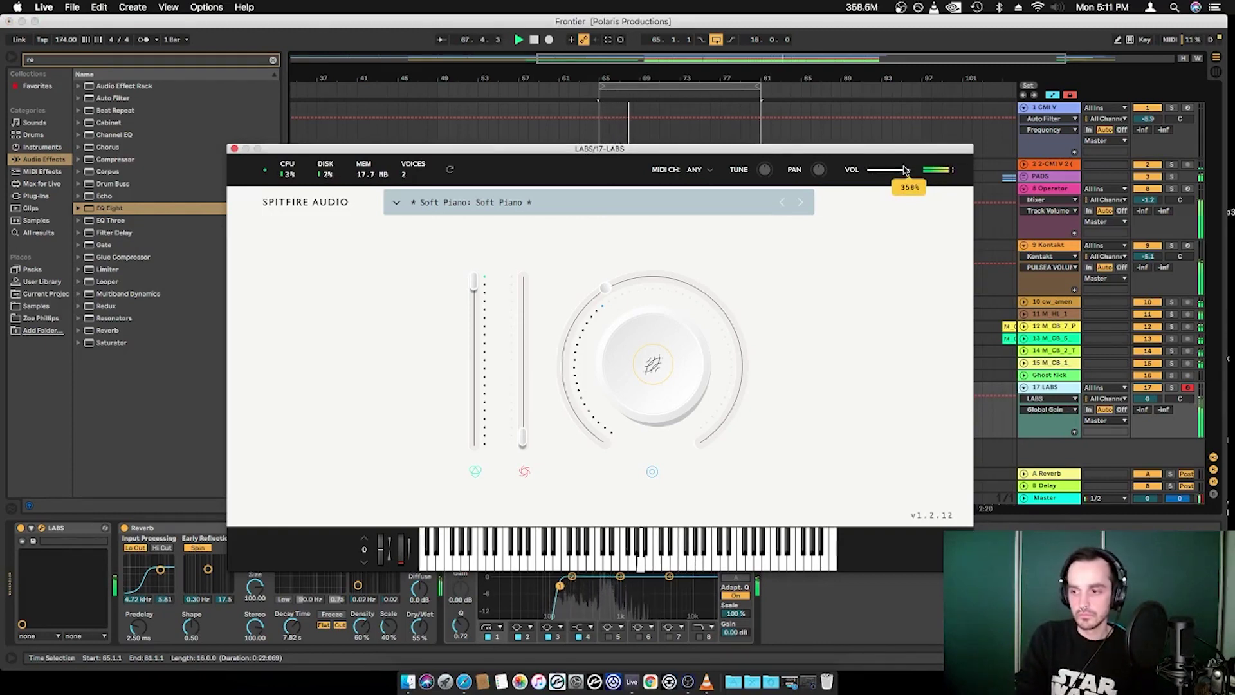
drag(904, 170, 902, 174)
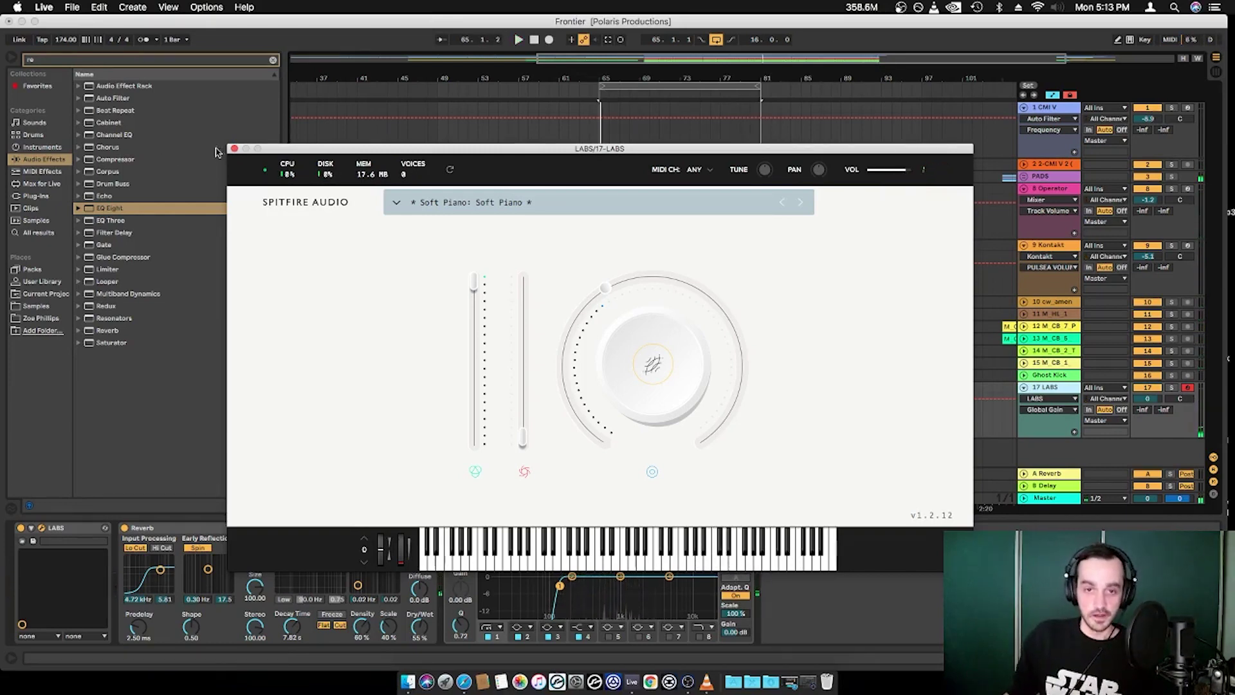
click(234, 149)
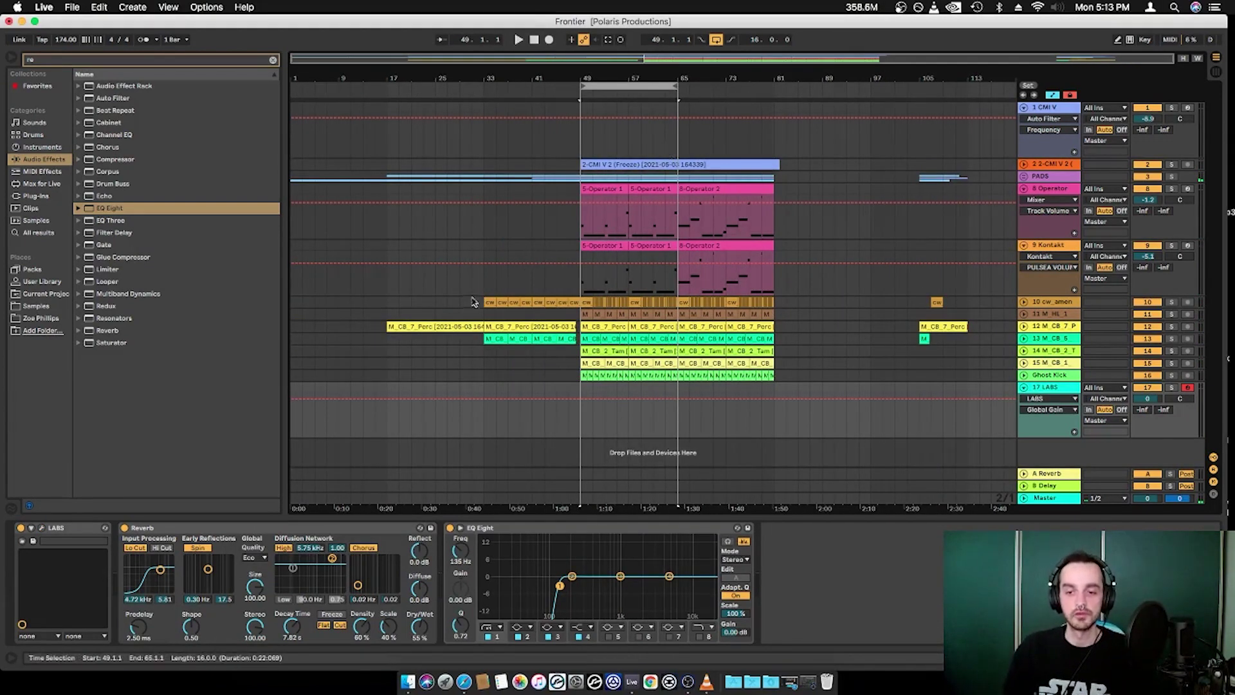
Step: Start playback from bar 17, record a MIDI piano part on the LABS track, and turn off looping so recording runs past bar 65
click(378, 291)
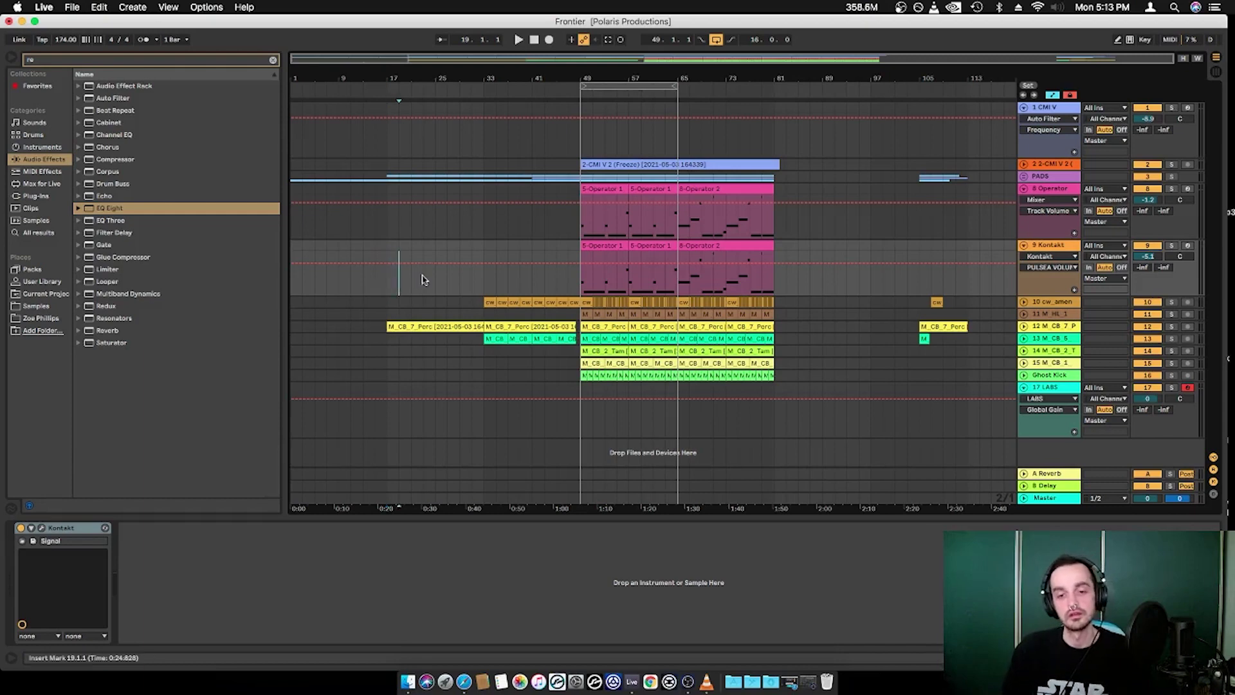
click(557, 226)
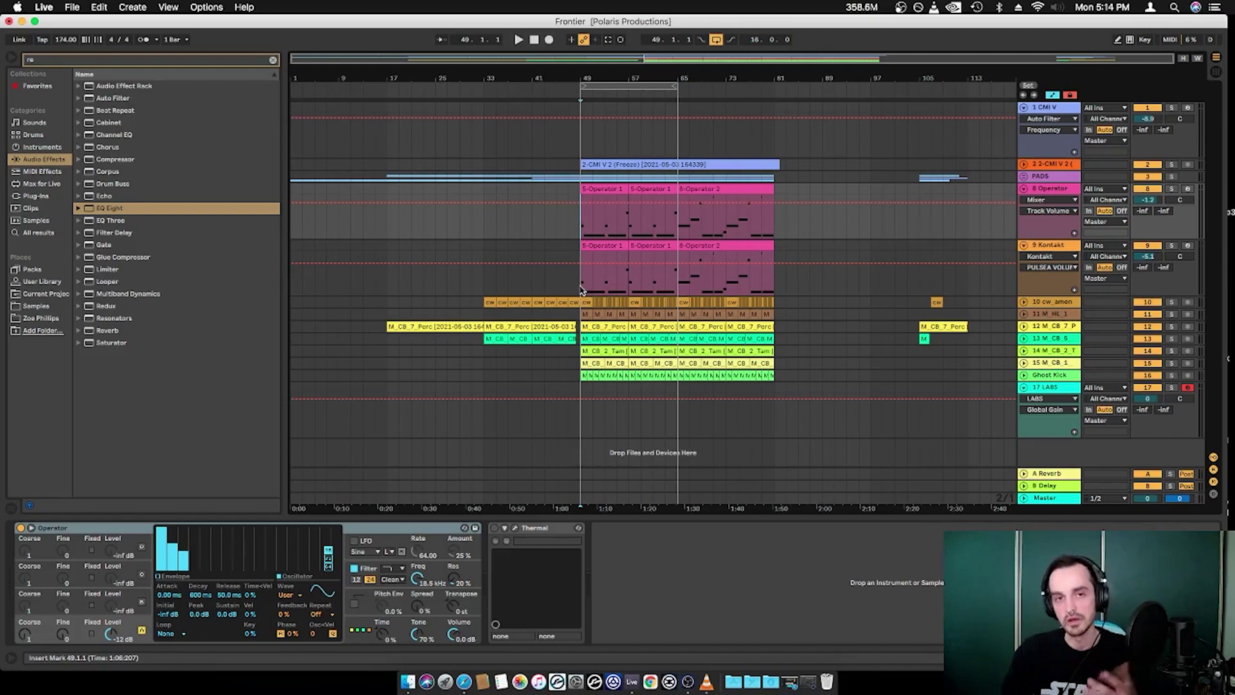
click(388, 294)
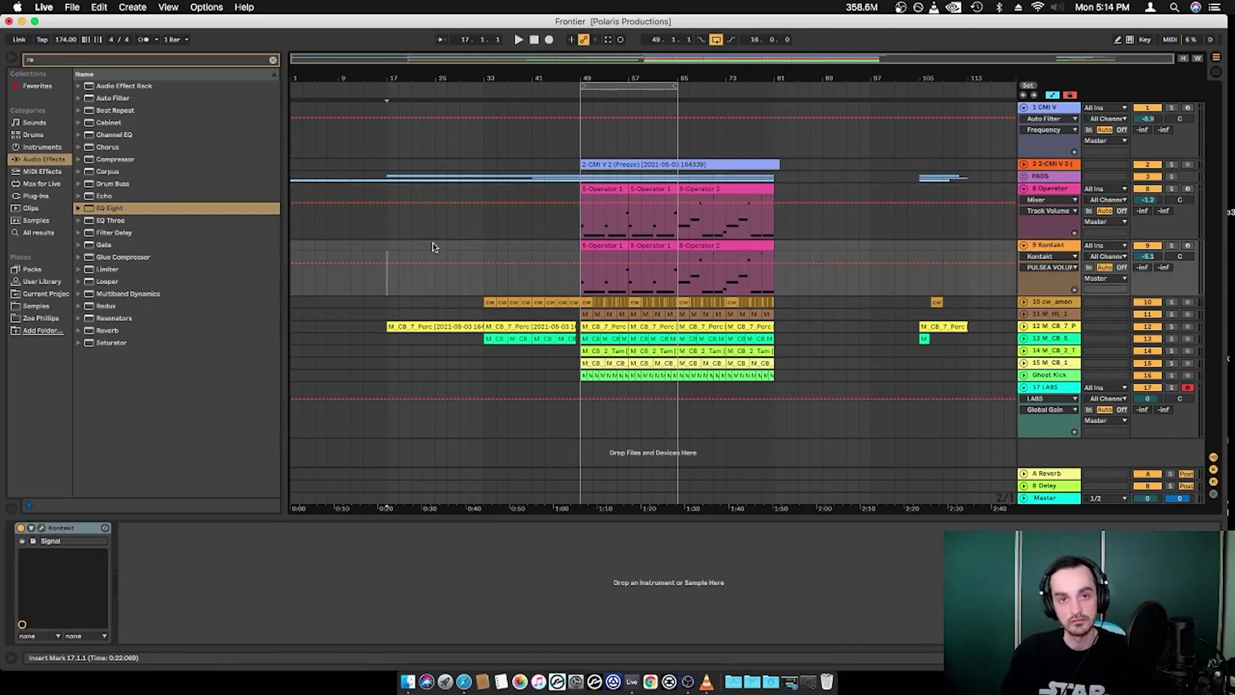
key(space)
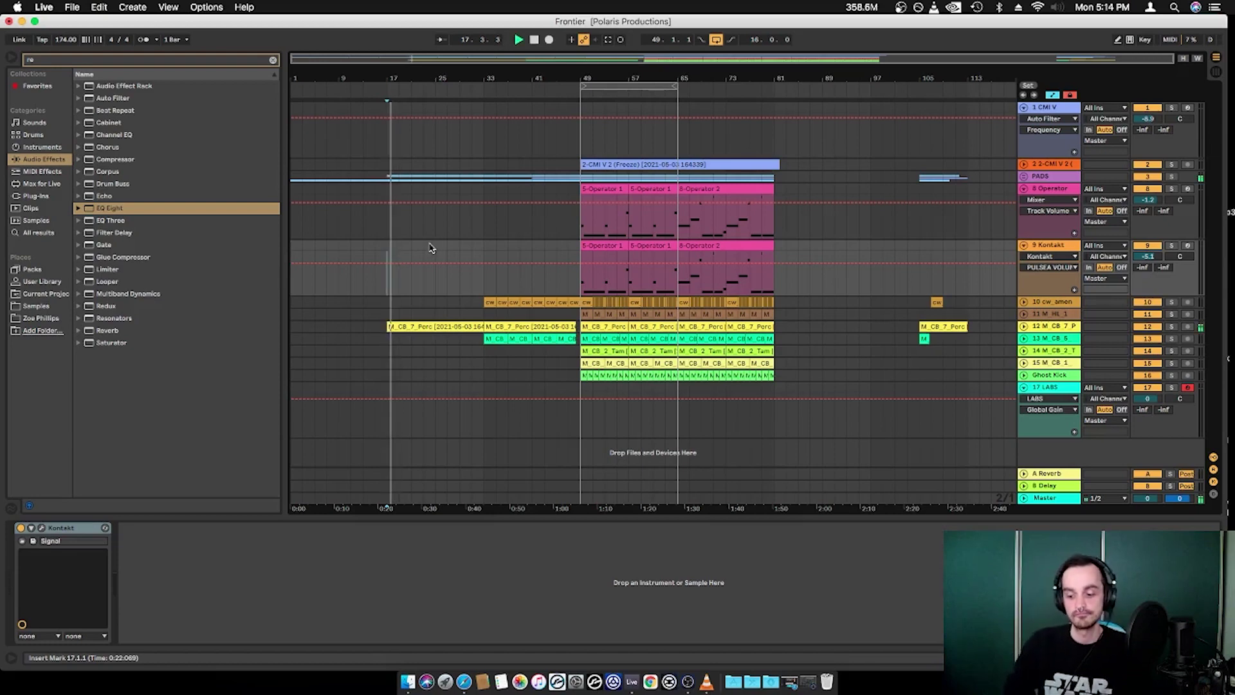
click(549, 40)
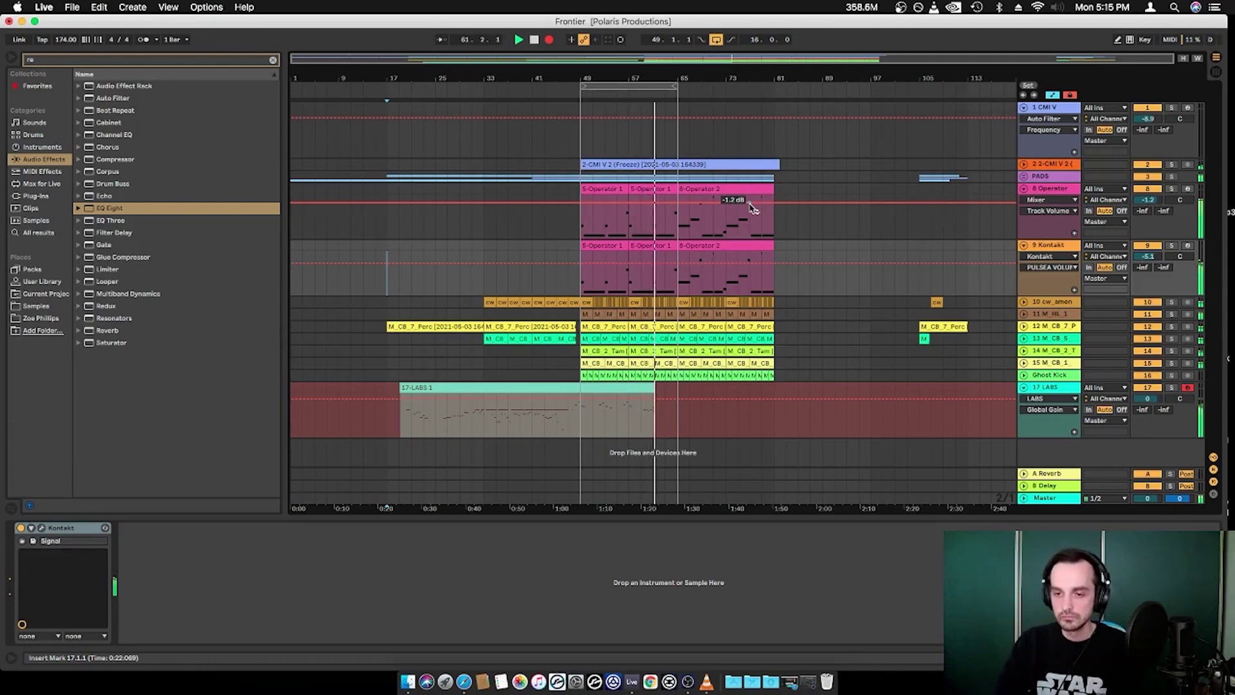
click(716, 39)
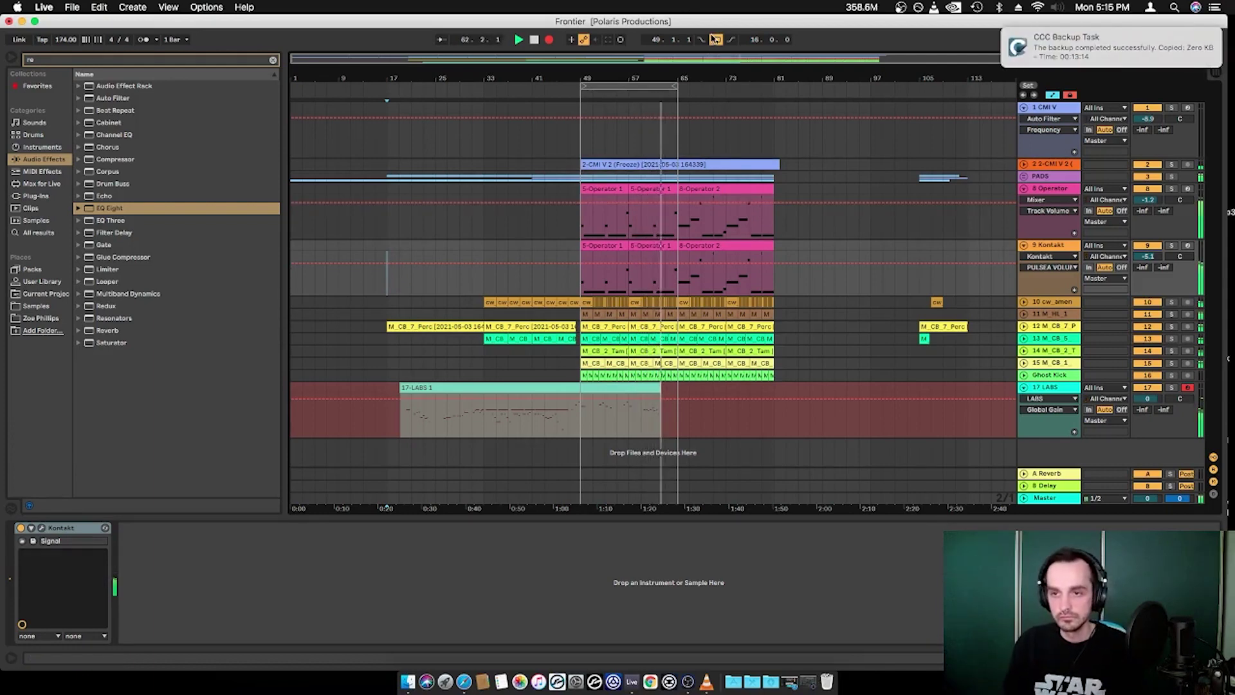